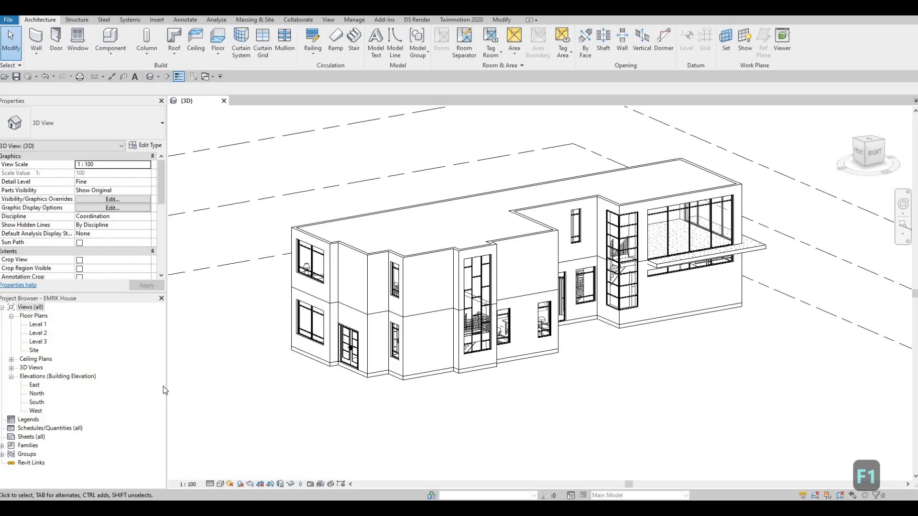
Open the Level 2 floor plan and start a sketched railing using the 900mm Rectangular type.
double_click(38, 333)
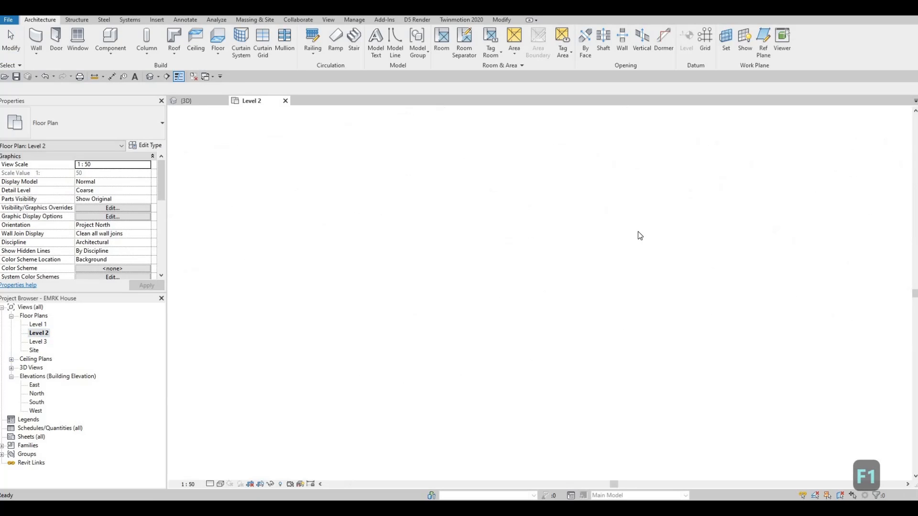
scroll(524, 254, up, 3)
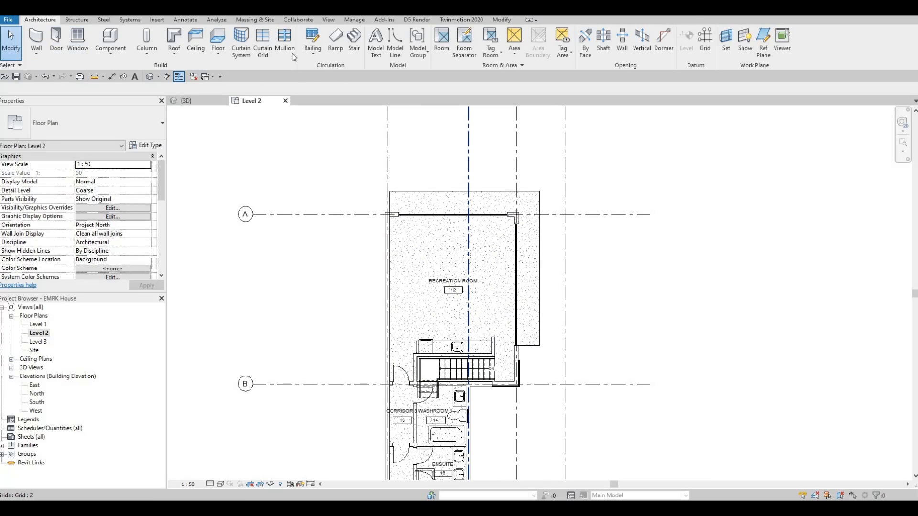
click(311, 37)
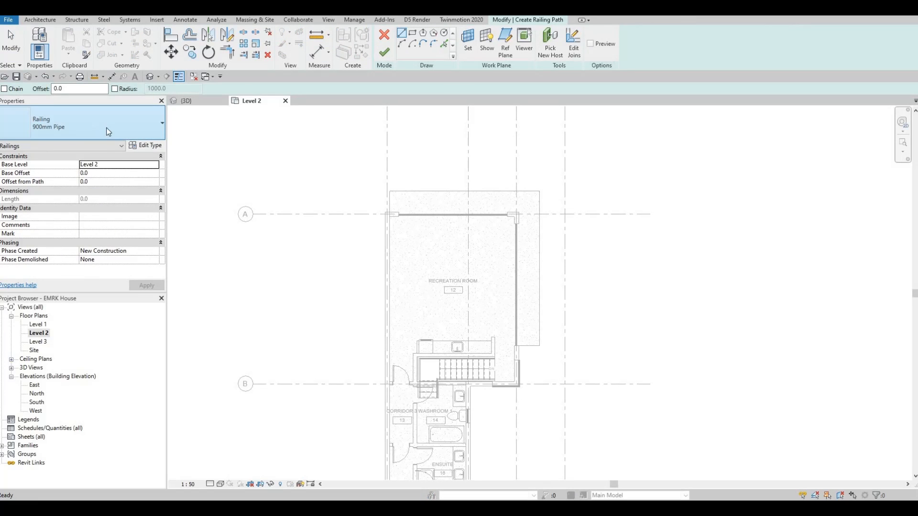
click(67, 127)
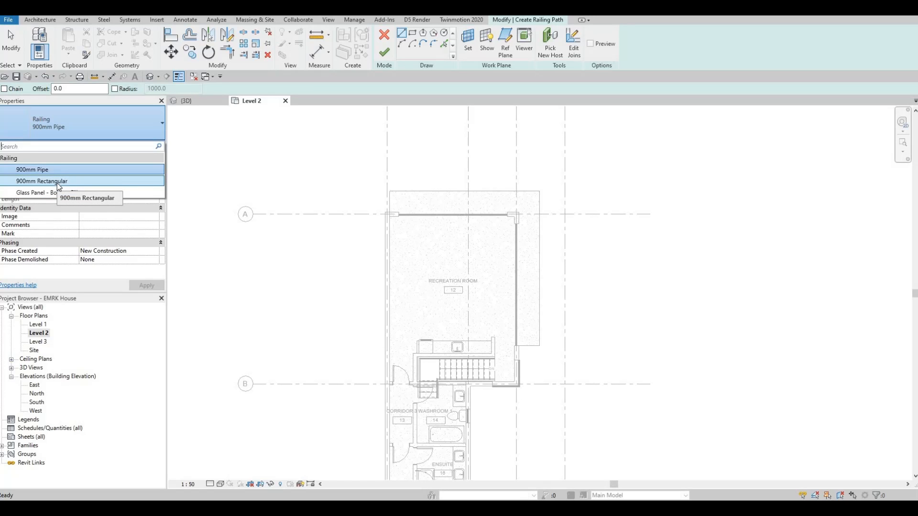
click(116, 184)
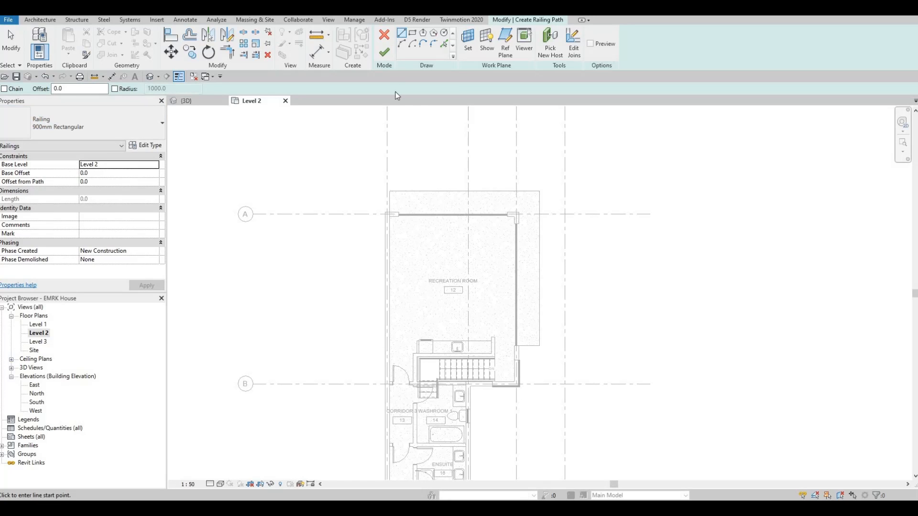
Pick the outer balcony floor edges around the Recreation Room's north, east and west sides as railing path, offset 50 mm inward.
scroll(424, 180, up, 3)
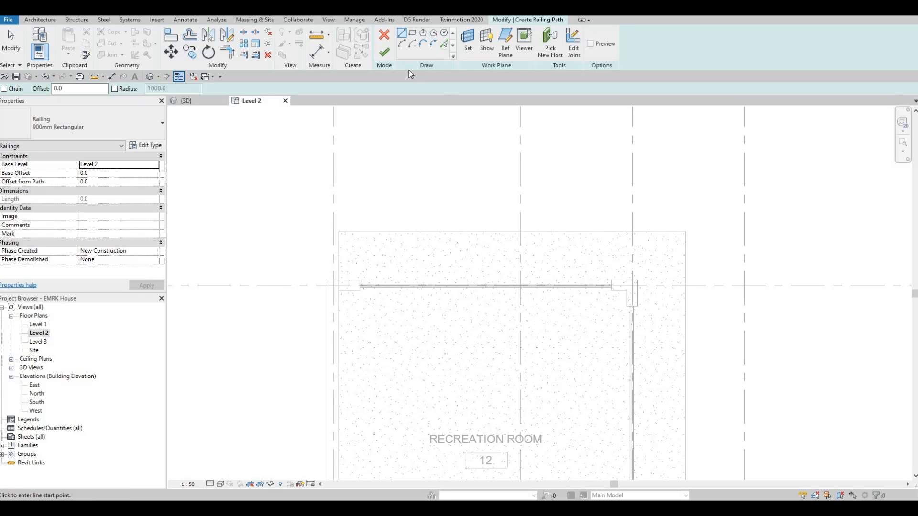
click(444, 44)
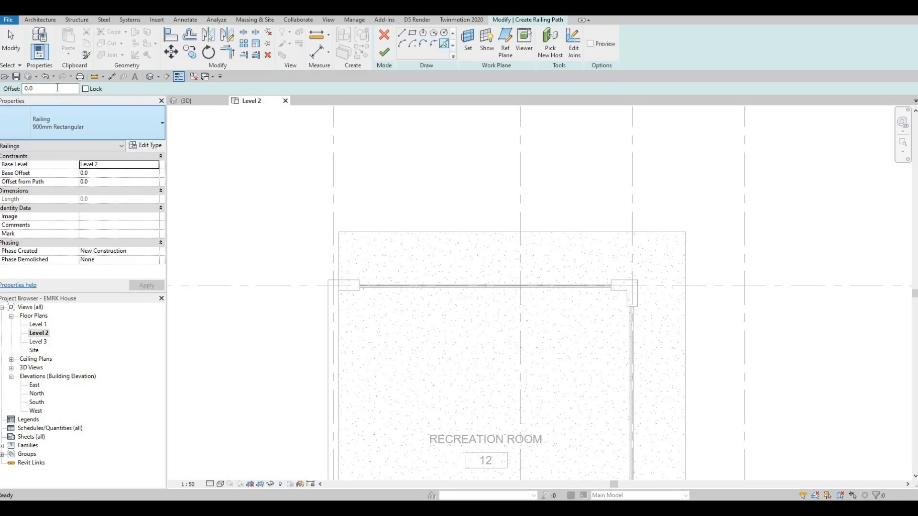
click(57, 88)
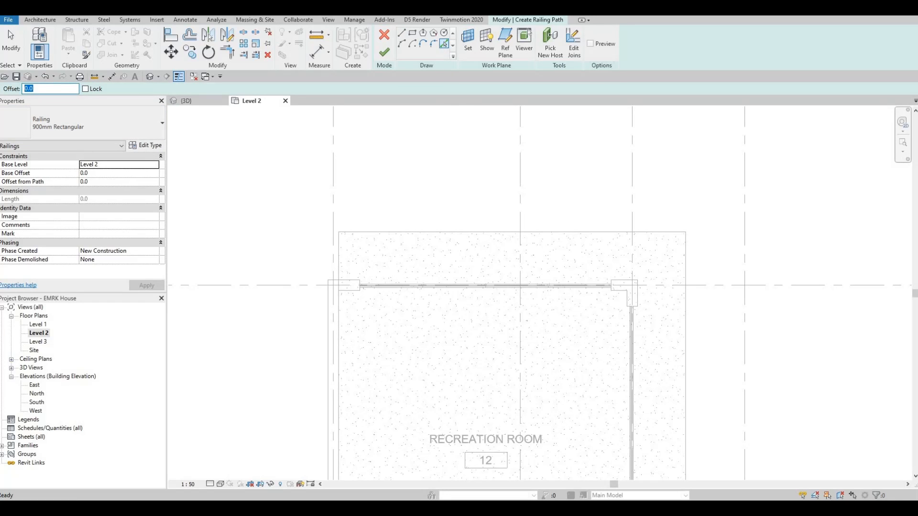
text(50)
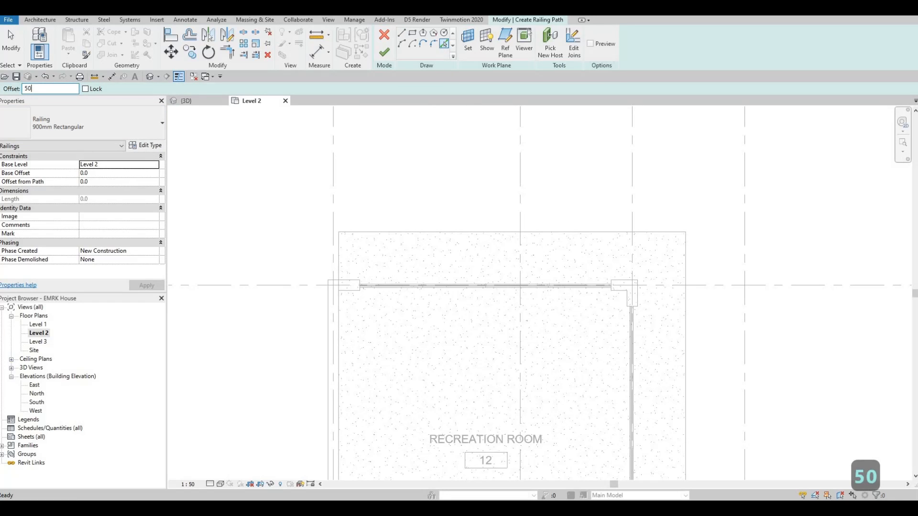
key(Return)
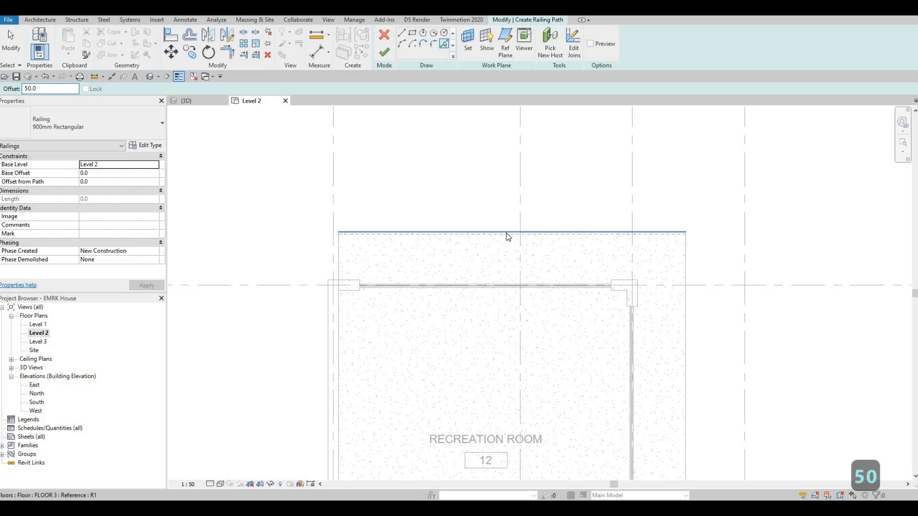
click(415, 236)
click(687, 258)
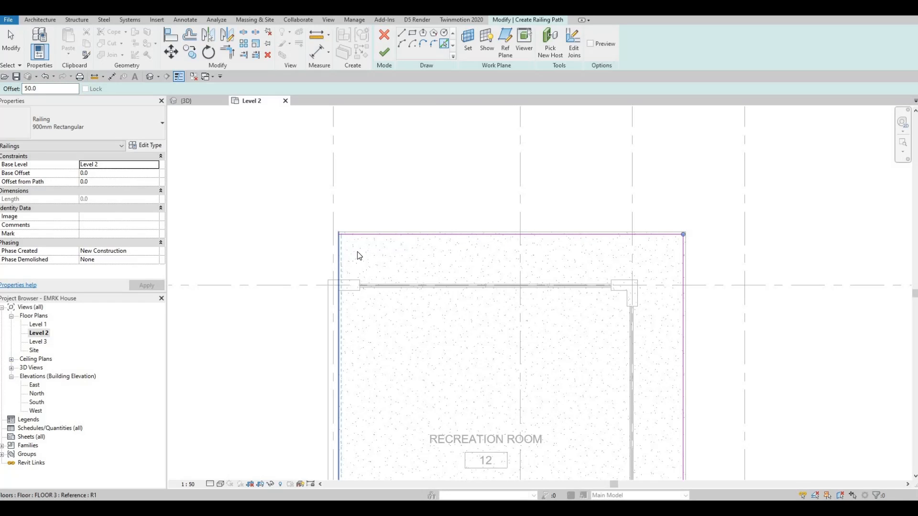
click(340, 257)
Add the balcony's short south floor edge to the railing path with the same 50 mm inward offset and end line picking.
scroll(340, 237, up, 4)
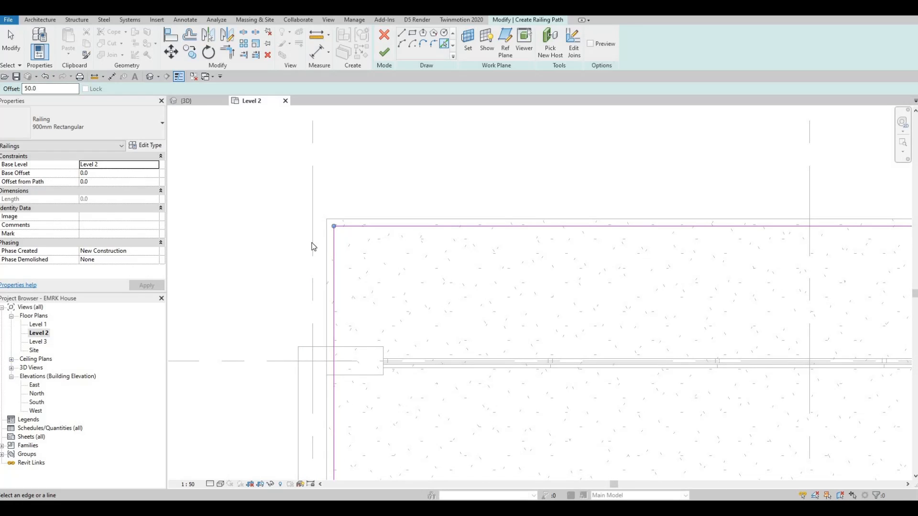
scroll(569, 324, down, 3)
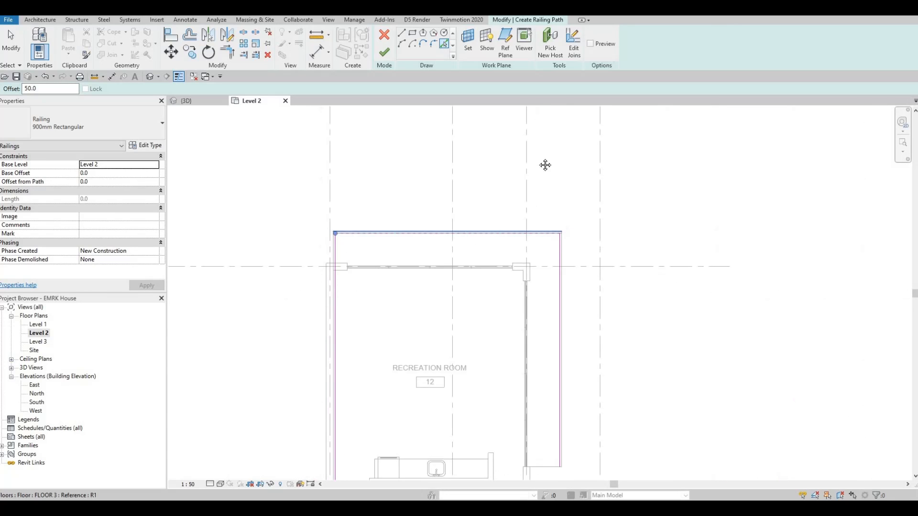
middle_drag(511, 291, 510, 289)
scroll(512, 291, up, 5)
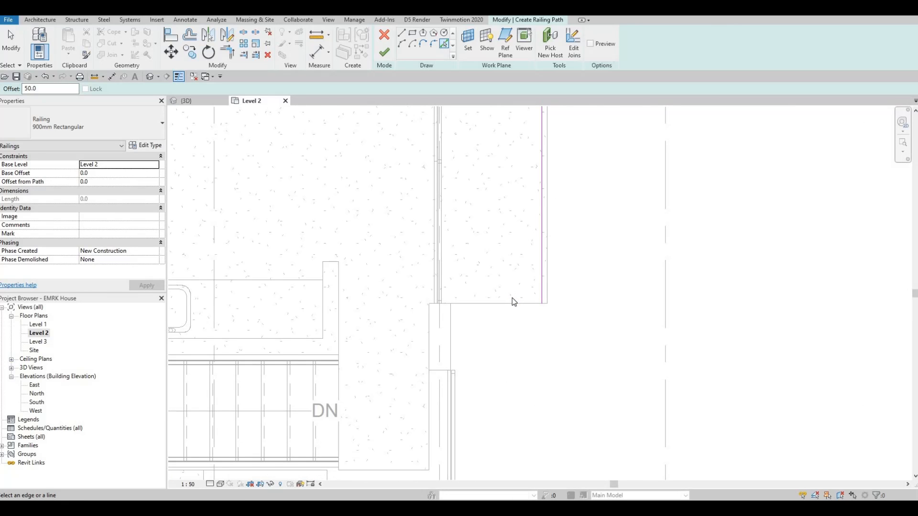
click(472, 309)
key(Escape)
key(Escape)
Split the west railing path line just north of the wall end at grid A.
middle_drag(580, 420, 584, 422)
middle_drag(543, 317, 620, 460)
scroll(479, 320, down, 2)
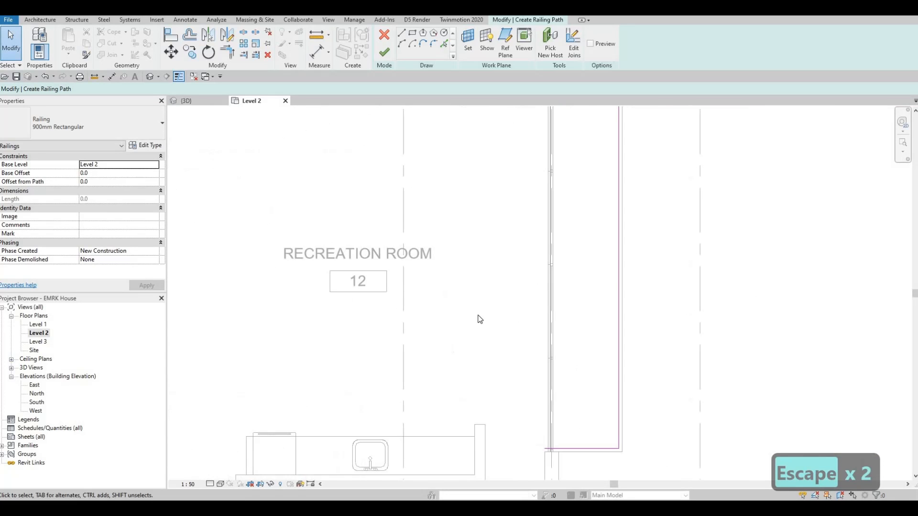
middle_drag(300, 197, 354, 274)
scroll(354, 275, down, 2)
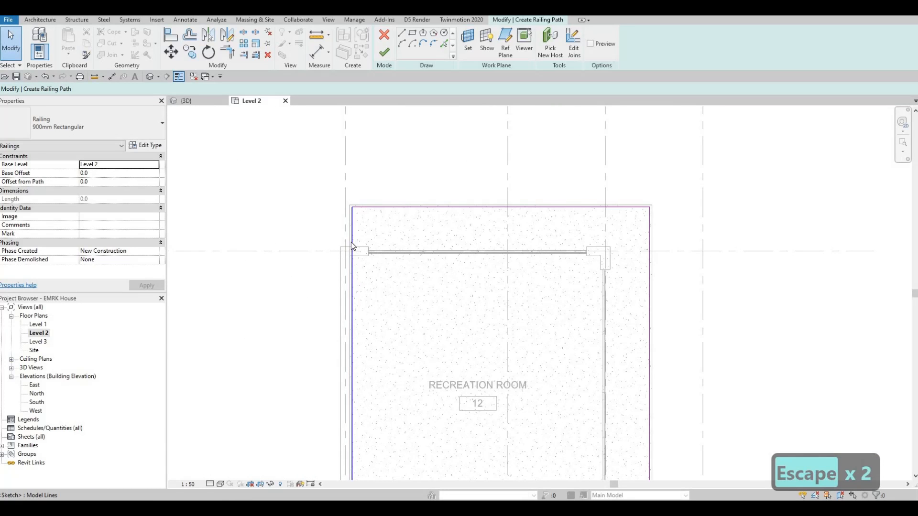
scroll(352, 245, up, 4)
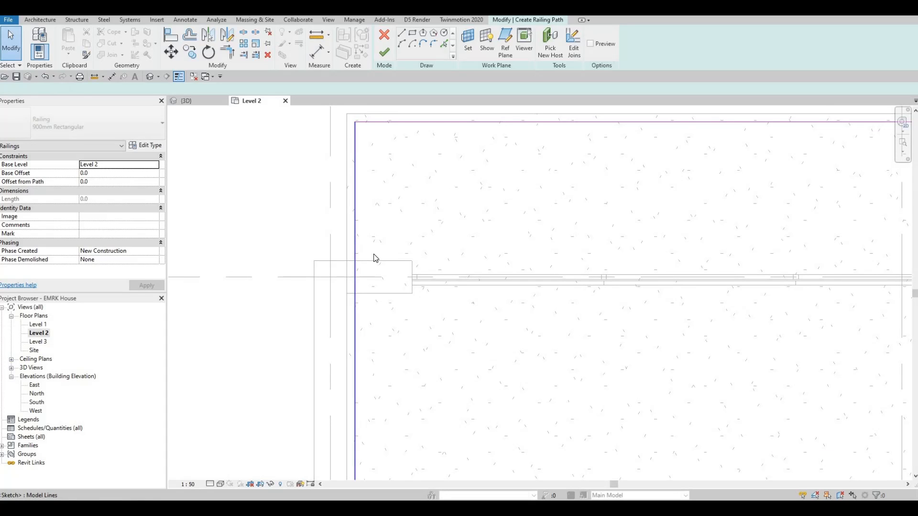
click(375, 259)
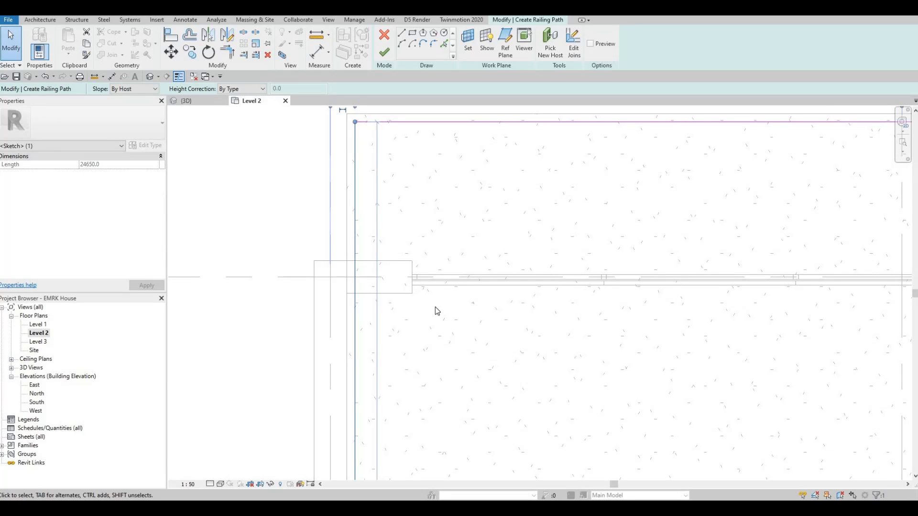
key(s)
key(l)
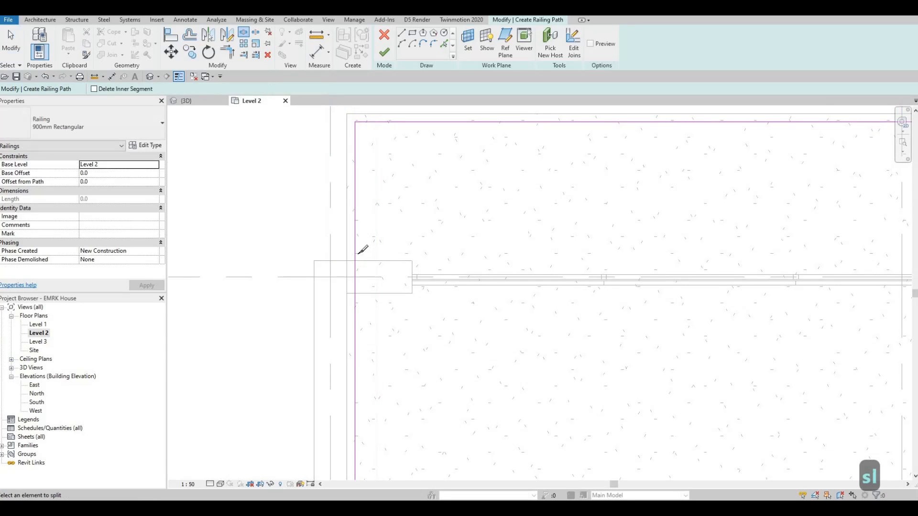
click(356, 253)
key(Escape)
key(Escape)
Delete the path piece running south through the wall and extend the remaining west segment to the wall face, 850 mm long.
click(355, 275)
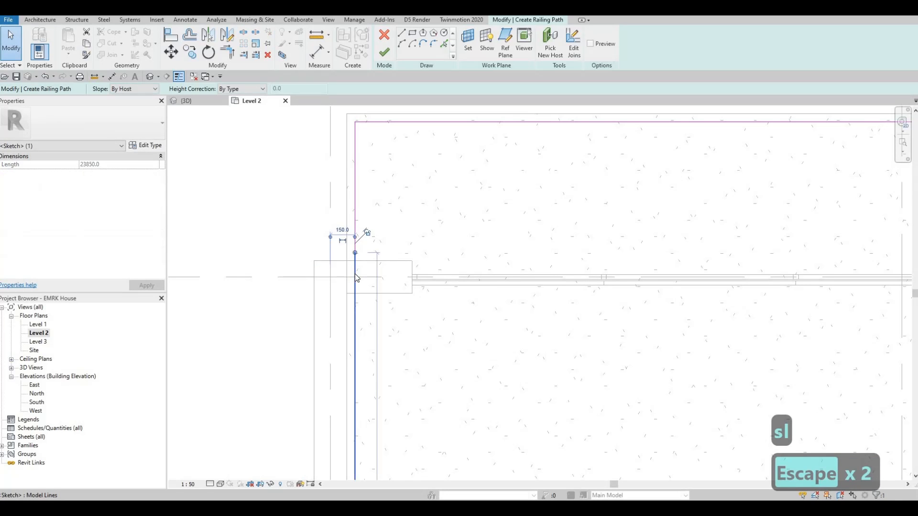
key(Delete)
click(355, 251)
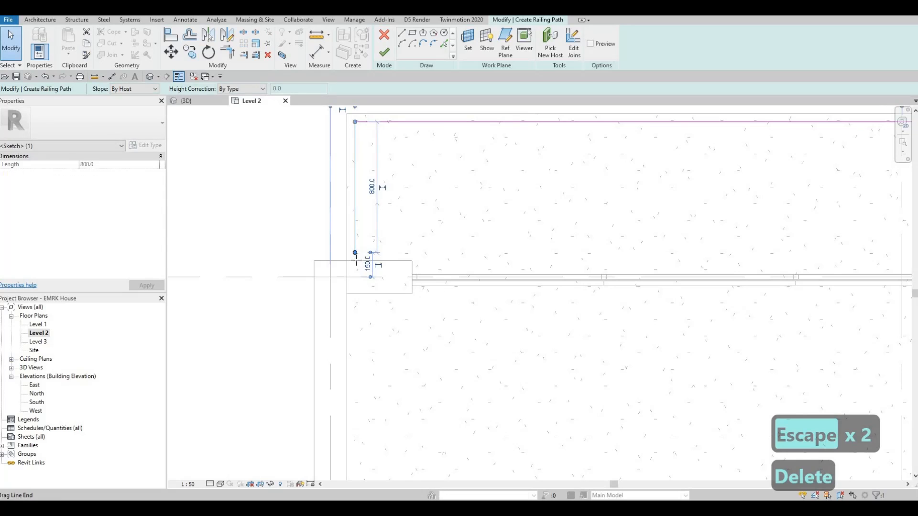
drag(355, 252, 355, 260)
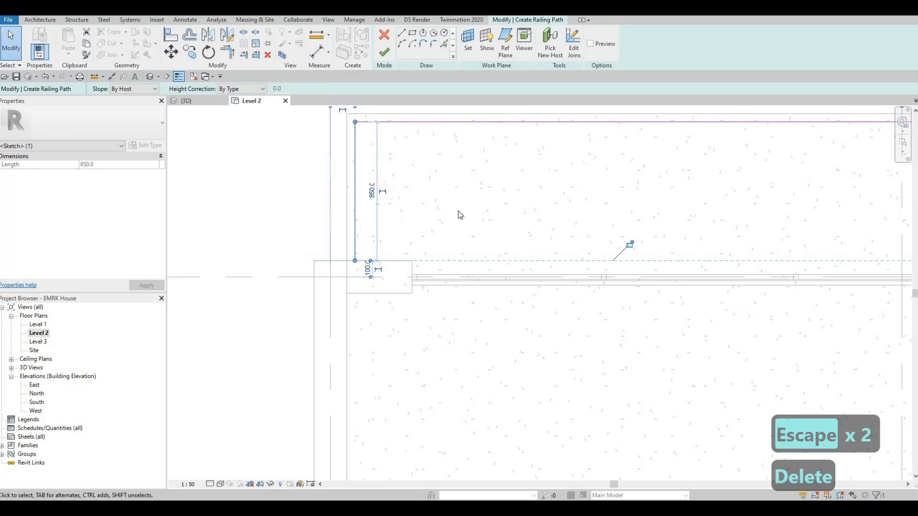
Shorten the south railing path segment so it ends at the curtain wall's outer face, 935 mm long.
scroll(459, 215, down, 1)
scroll(745, 261, down, 4)
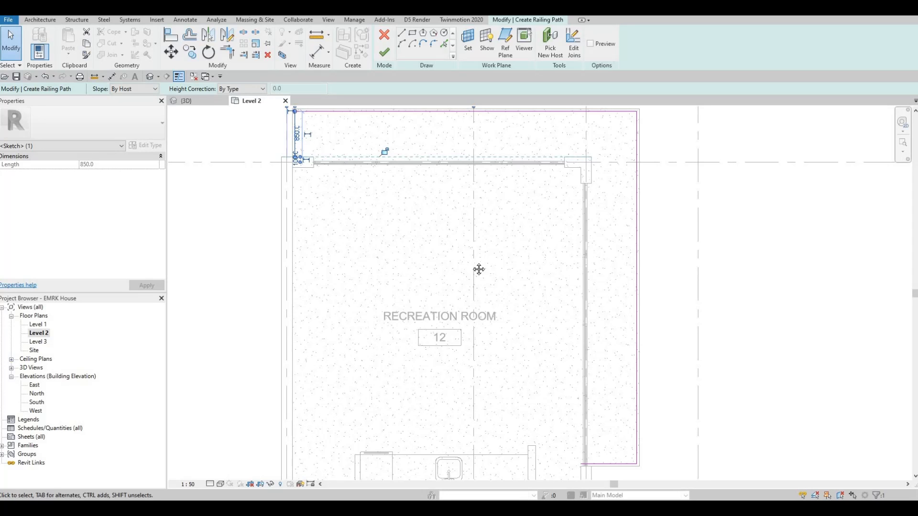
middle_drag(562, 440, 539, 318)
scroll(539, 318, up, 3)
scroll(547, 329, up, 2)
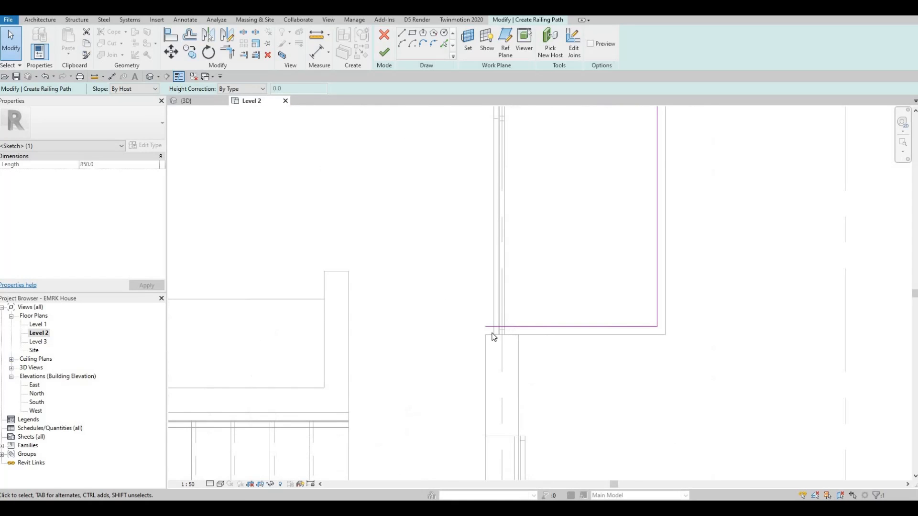
click(488, 326)
drag(504, 328, 505, 327)
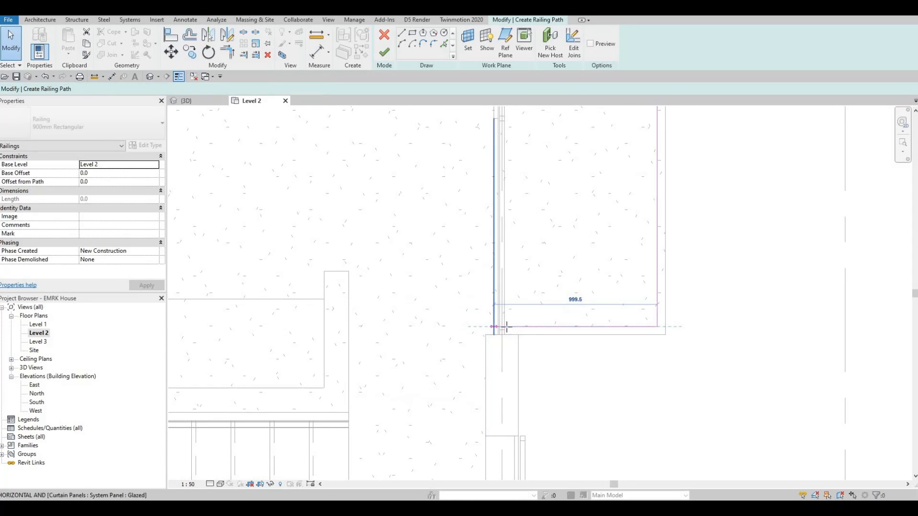
click(516, 322)
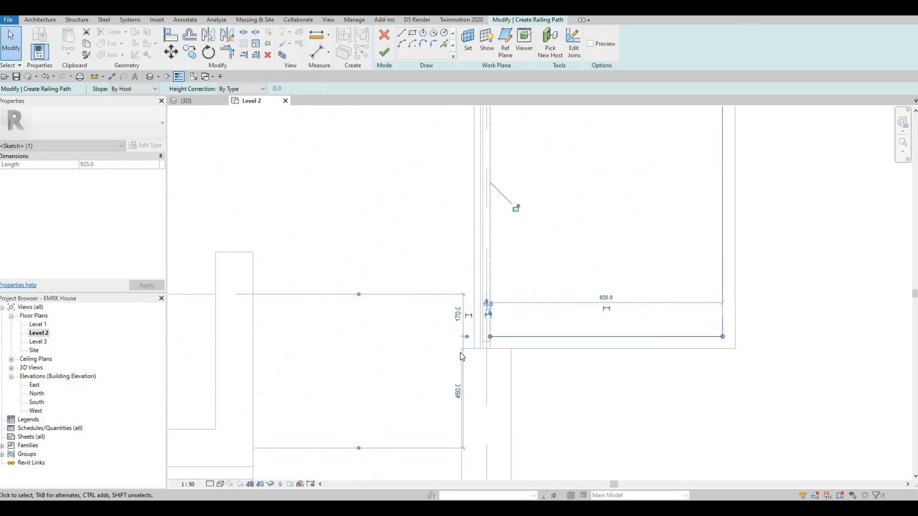
scroll(449, 361, up, 3)
drag(447, 368, 445, 369)
click(447, 370)
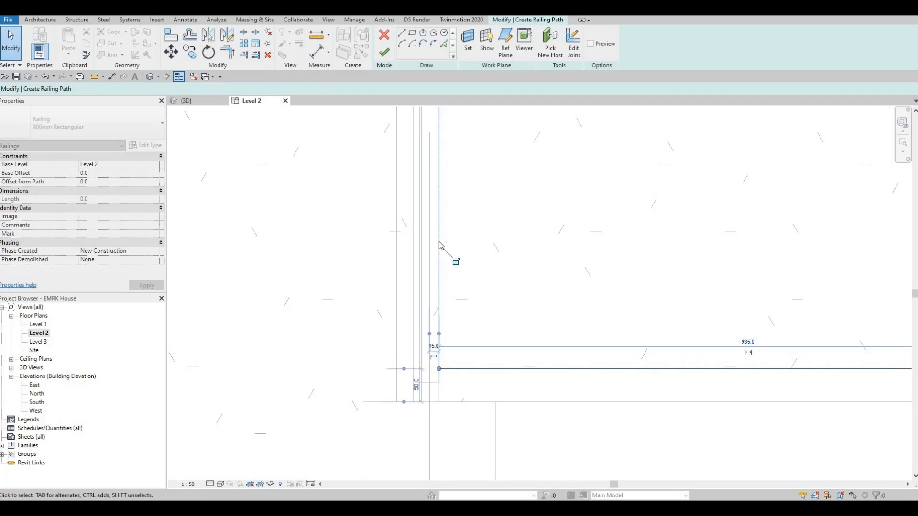
scroll(455, 260, down, 5)
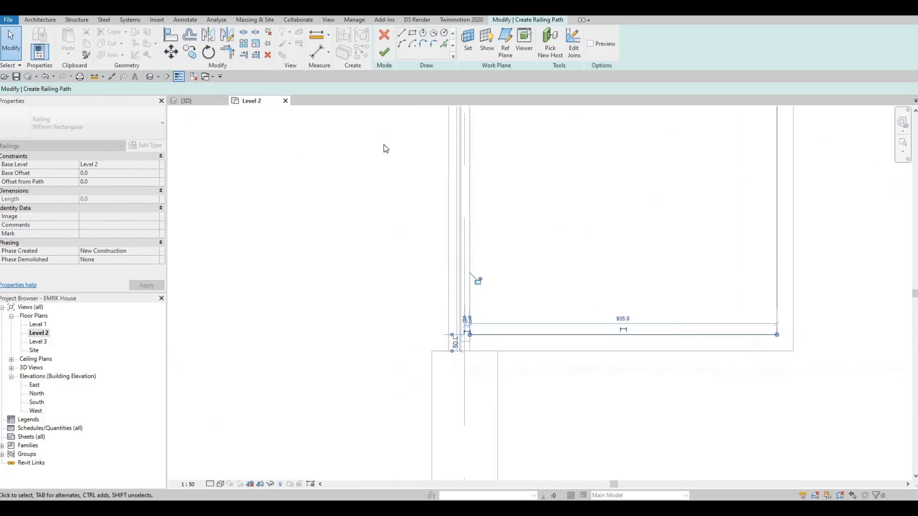
Finish the railing sketch and inspect the balcony railing in the 3D view.
click(384, 52)
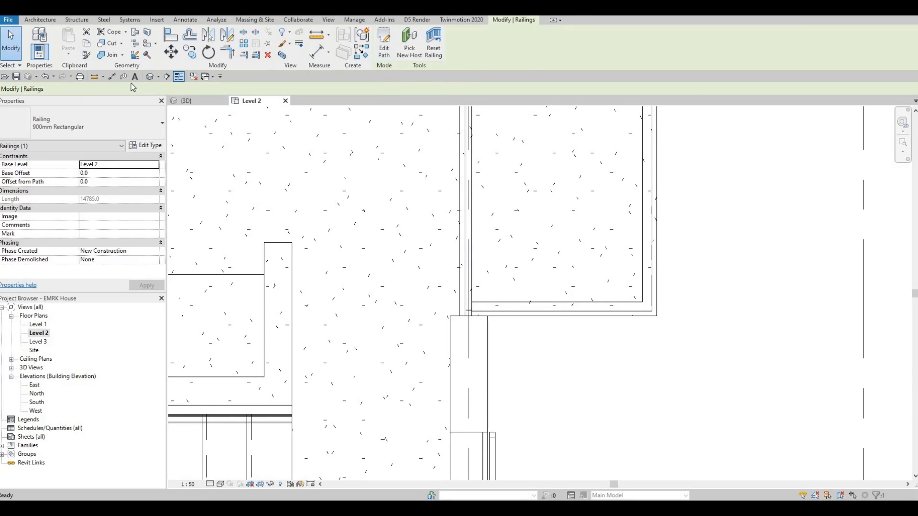
click(149, 78)
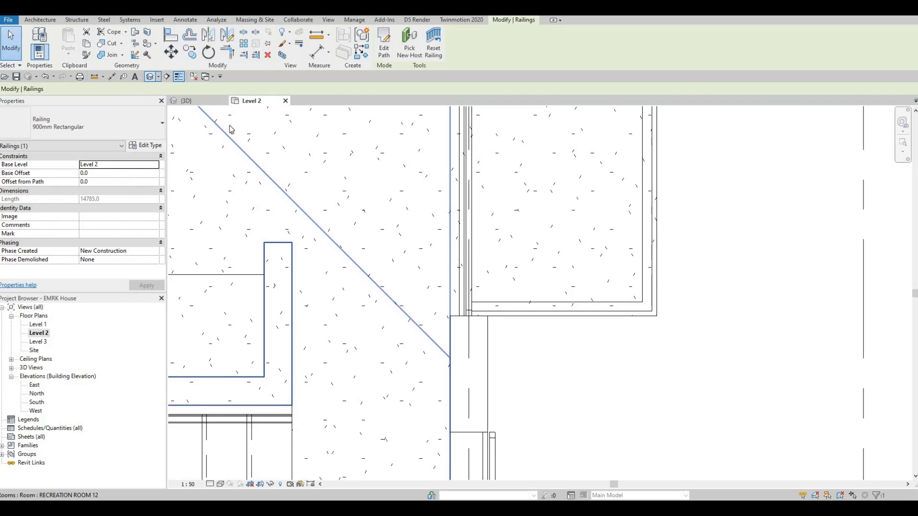
scroll(461, 258, up, 8)
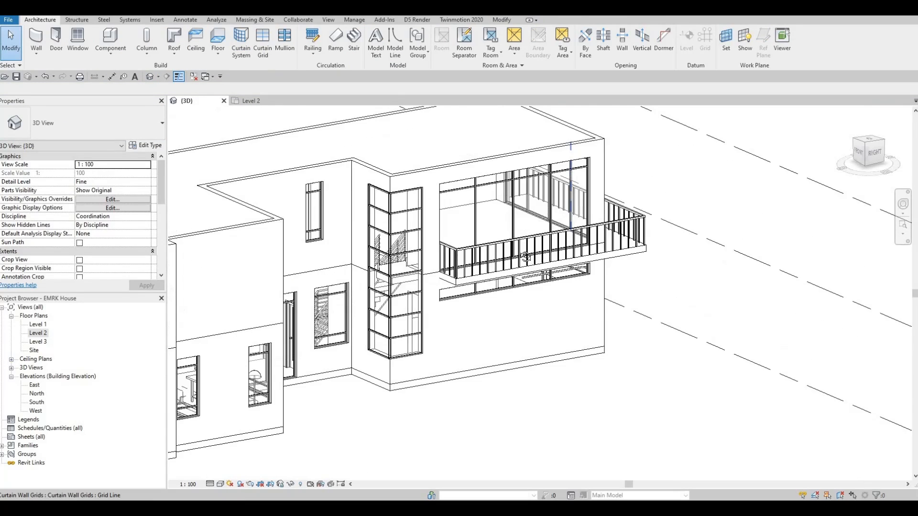
shift+middle_drag(461, 258, 475, 209)
scroll(475, 210, down, 5)
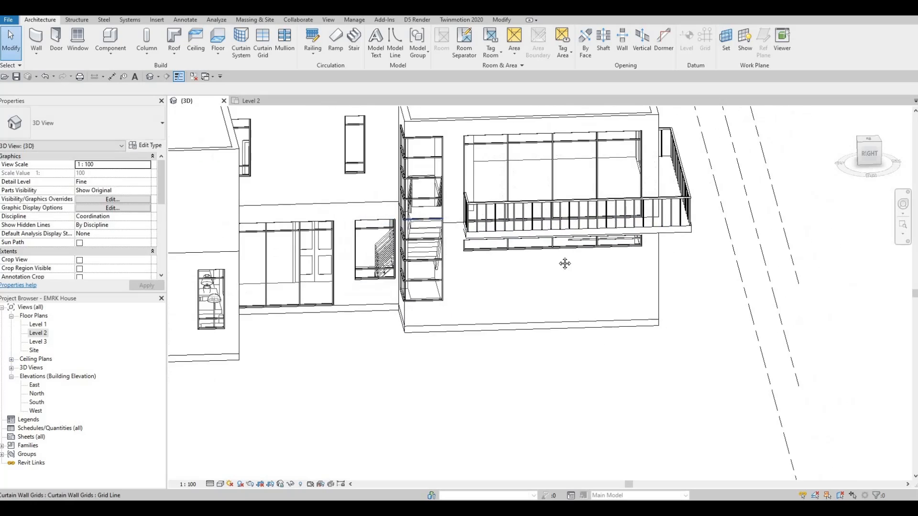
middle_drag(604, 260, 769, 294)
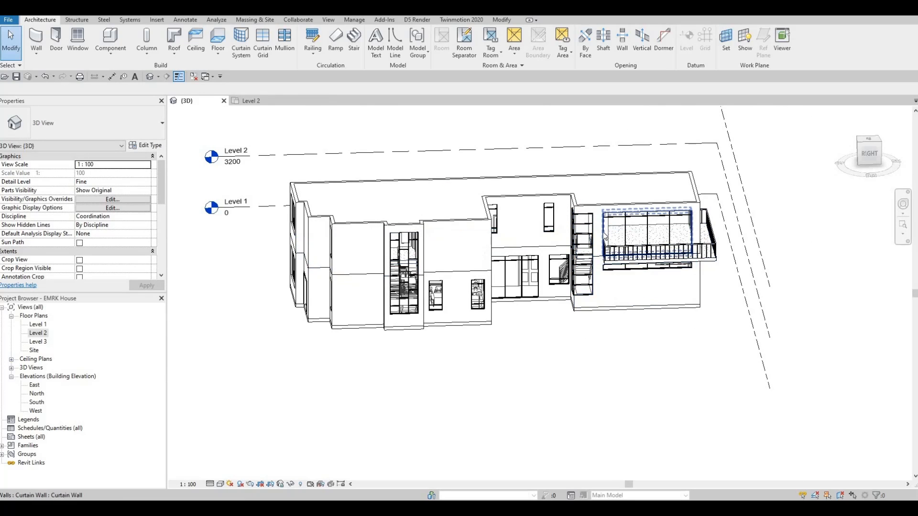
Review the South and West elevations, ending in the East elevation to examine the facade around the balcony railing.
double_click(35, 404)
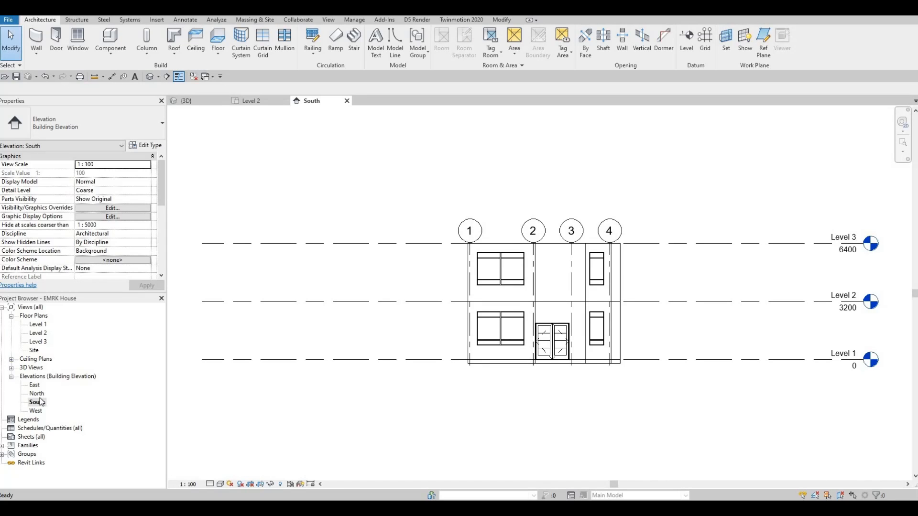
double_click(36, 410)
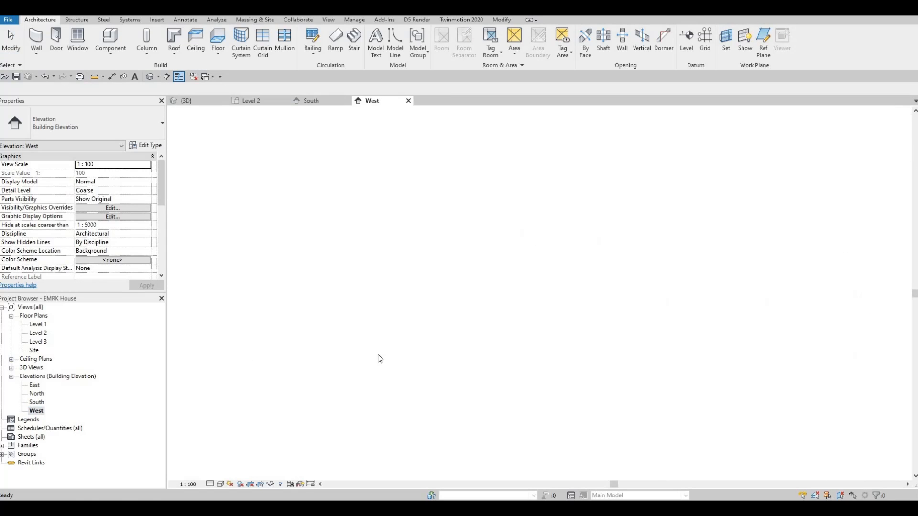
double_click(35, 385)
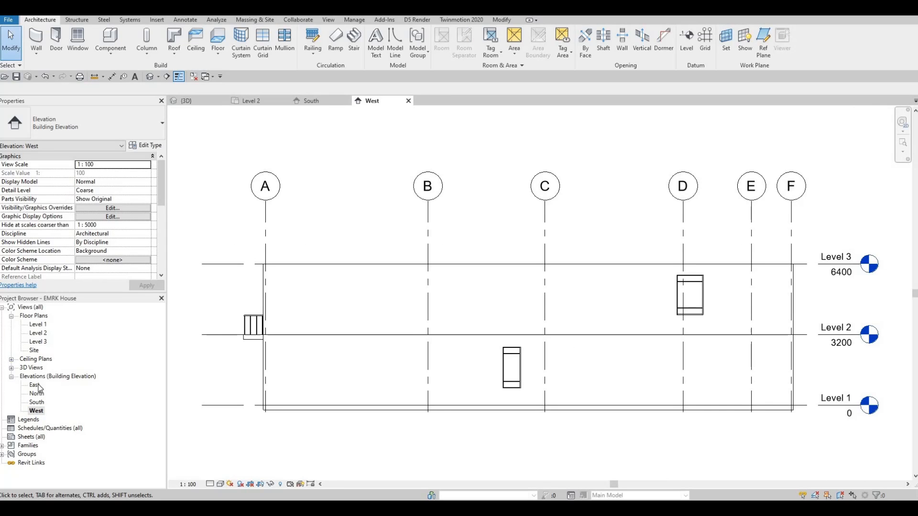
middle_drag(616, 290, 554, 282)
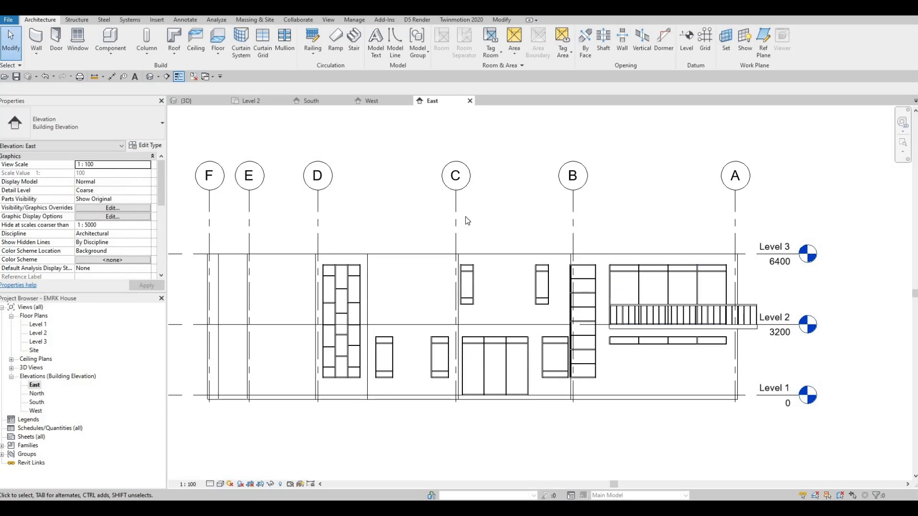
scroll(604, 306, up, 4)
middle_drag(604, 307, 458, 248)
scroll(456, 250, down, 5)
middle_drag(454, 252, 568, 253)
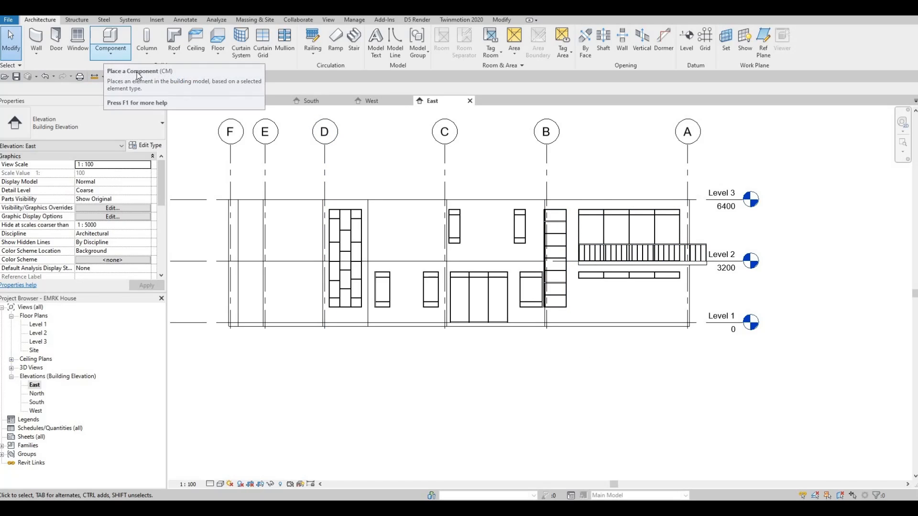
Start an in-place model component in the Generic Models category and accept its proposed name.
click(106, 60)
click(137, 92)
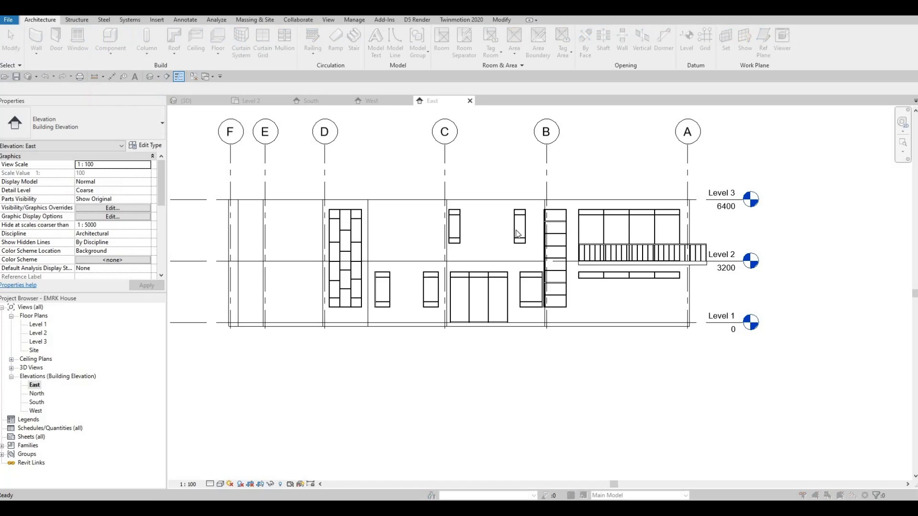
scroll(467, 234, down, 3)
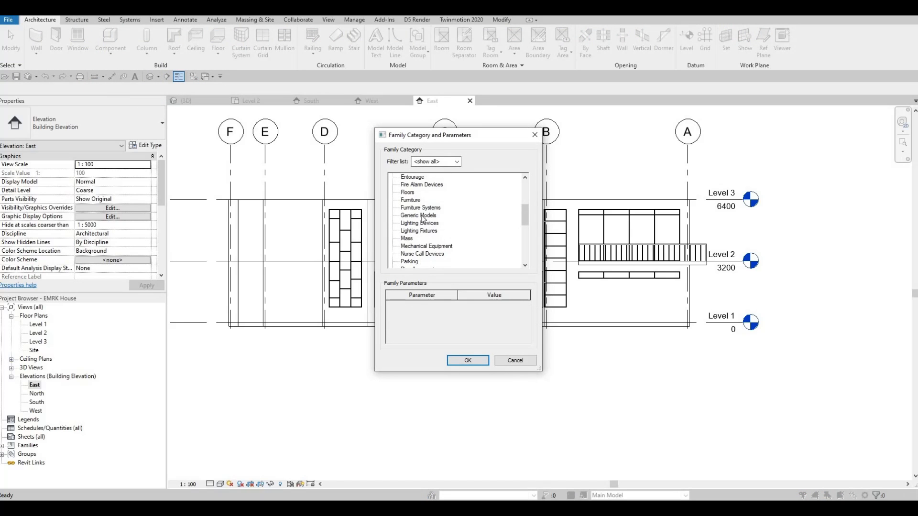
click(467, 361)
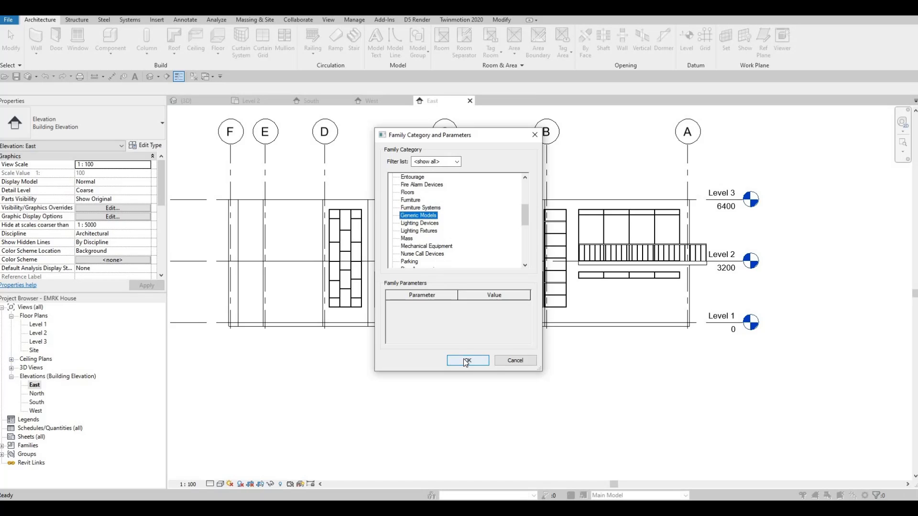
key(Return)
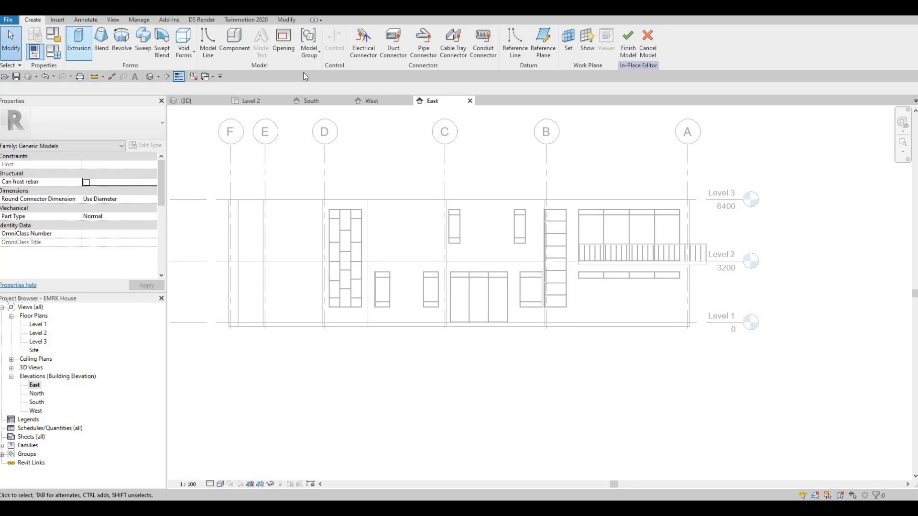
Start an Extrusion and pick the face of the EXTERIOR WALL 1 between grids B and A as its work plane.
click(79, 42)
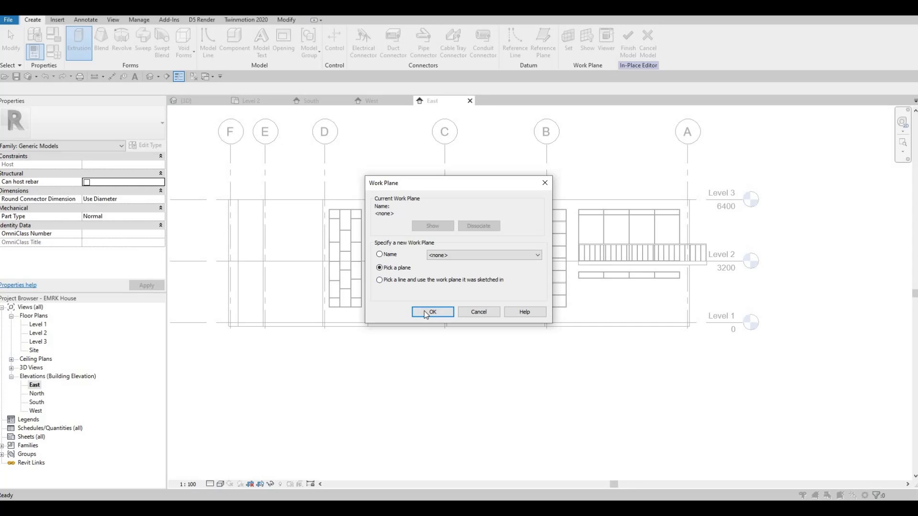
key(Return)
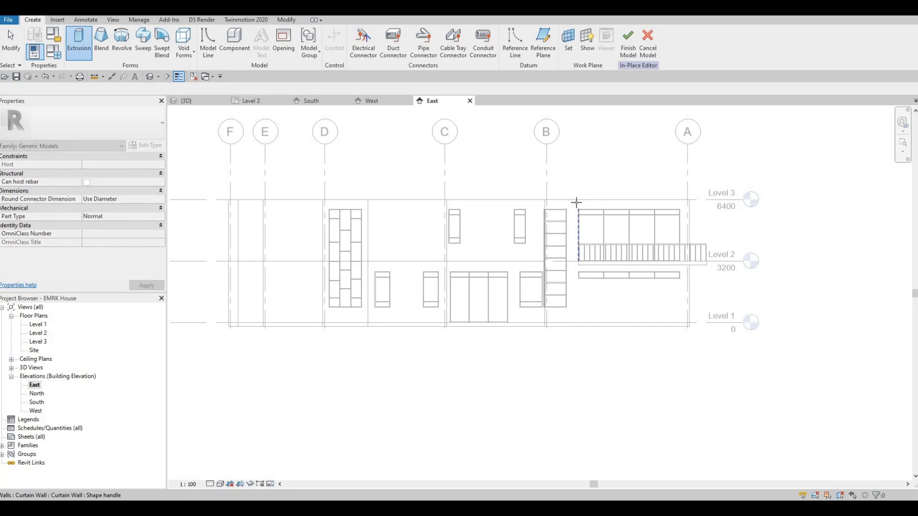
key(Tab)
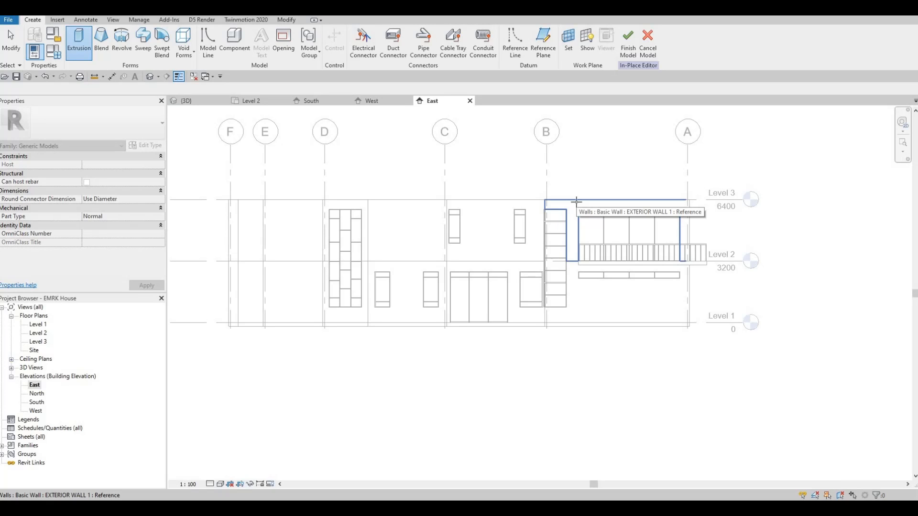
click(577, 200)
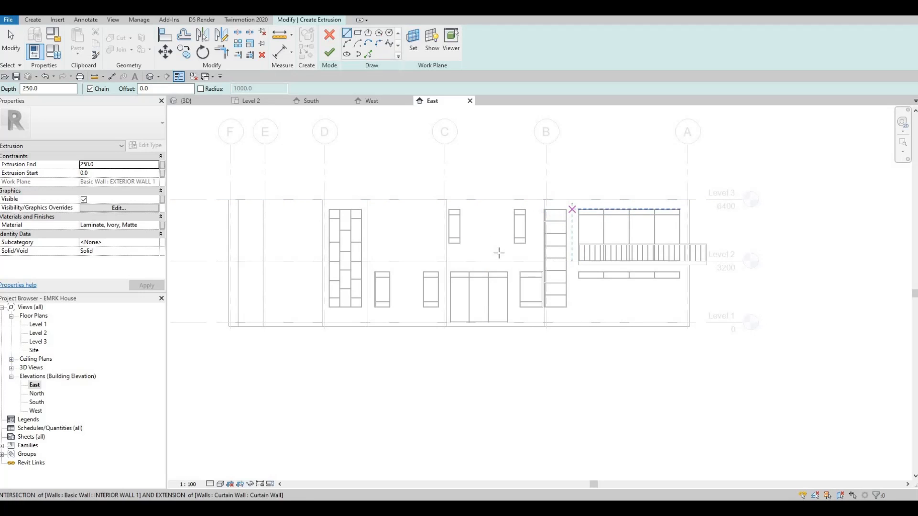
Set the extrusion's material to Aluminum, Anodized Red, added from the AEC Materials library.
click(156, 226)
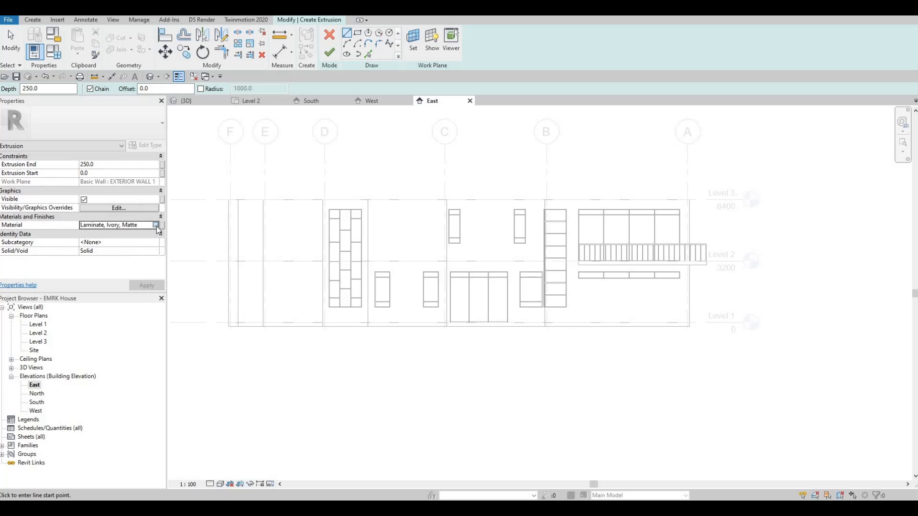
click(156, 225)
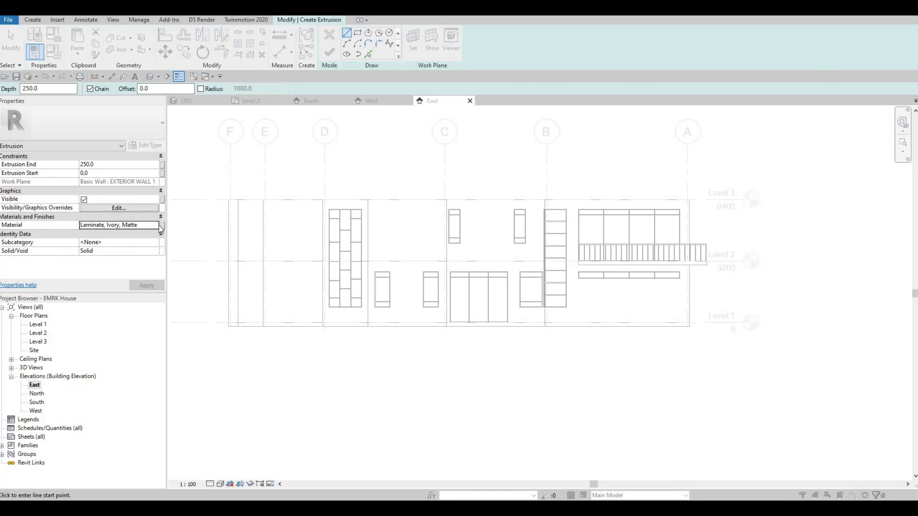
scroll(338, 225, down, 2)
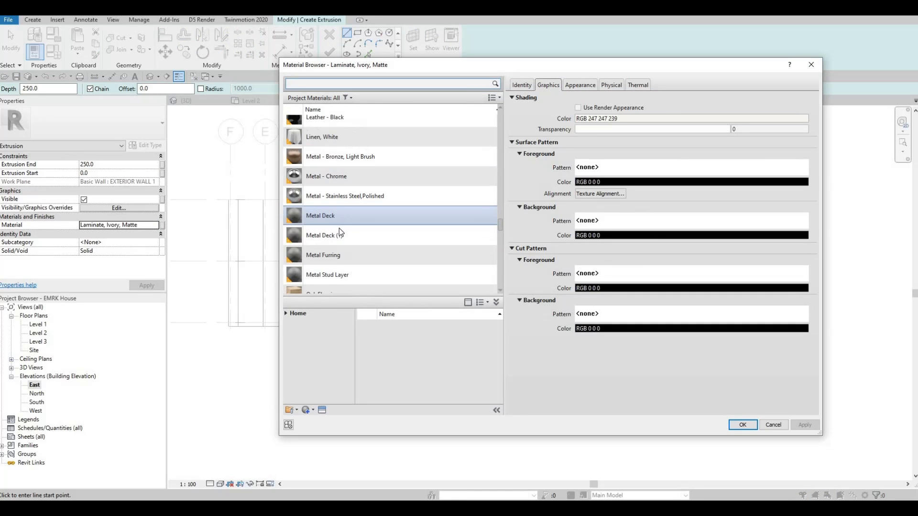
click(286, 314)
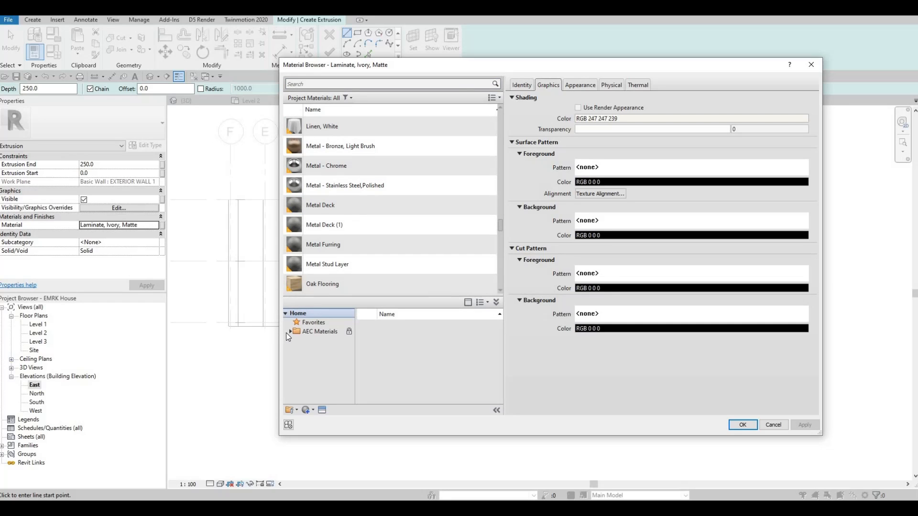
click(296, 333)
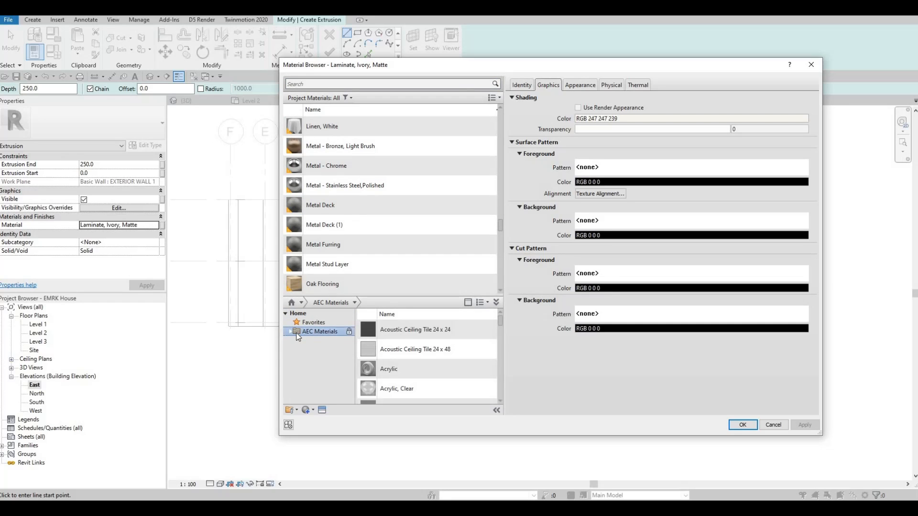
click(289, 332)
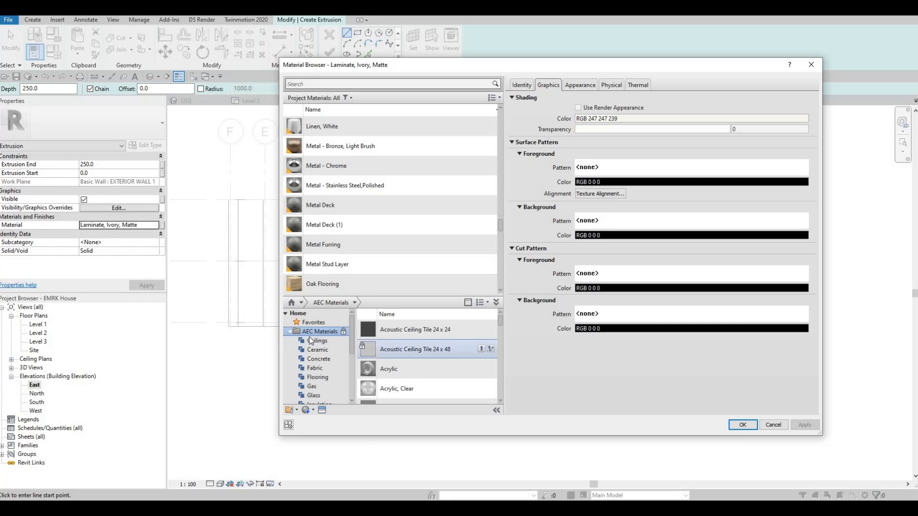
click(311, 341)
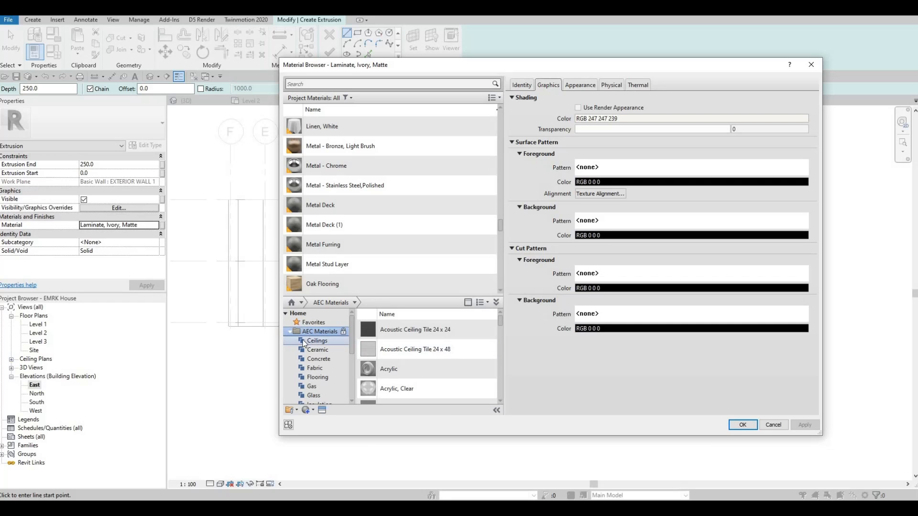
click(318, 359)
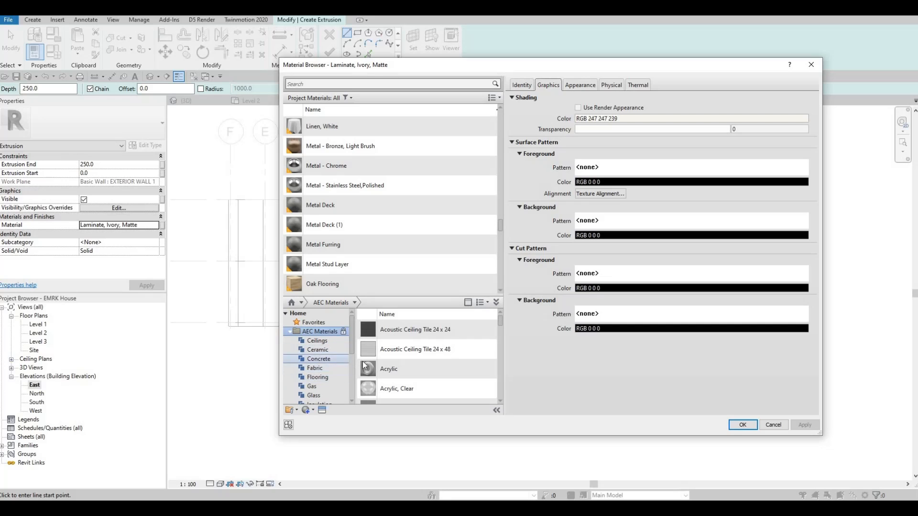
scroll(417, 366, down, 2)
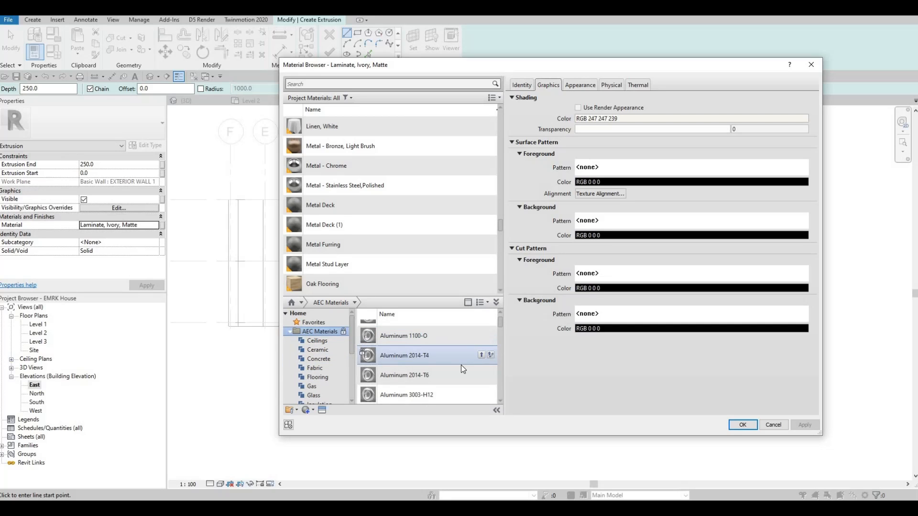
scroll(458, 366, down, 3)
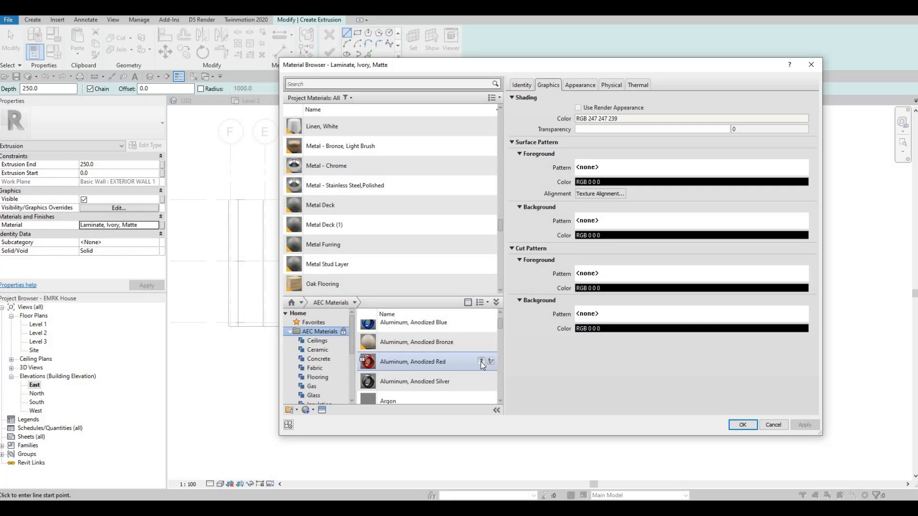
click(481, 362)
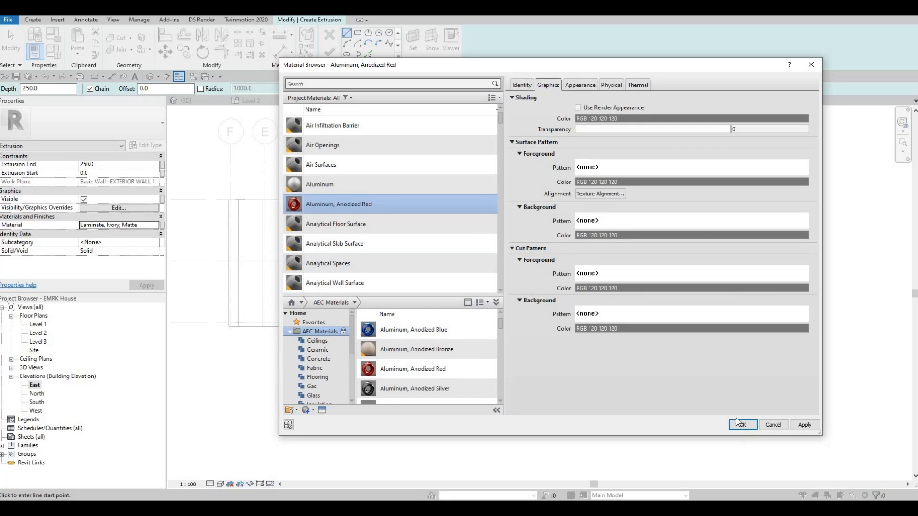
click(805, 424)
click(742, 424)
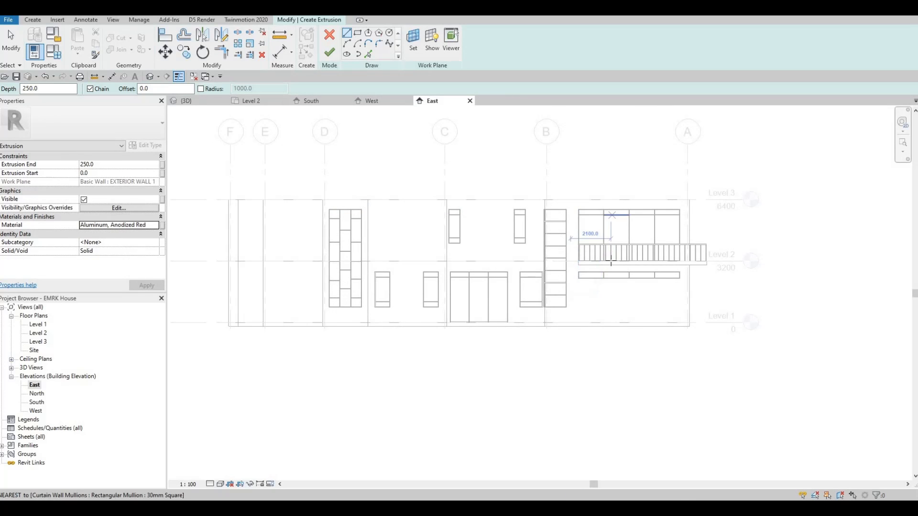
Sketch a 6400 mm high rectangle from Level 3 to Level 1, filling the strip between the tall curtain wall at grid B and the balcony curtain wall.
scroll(545, 223, up, 2)
middle_drag(464, 123, 402, 87)
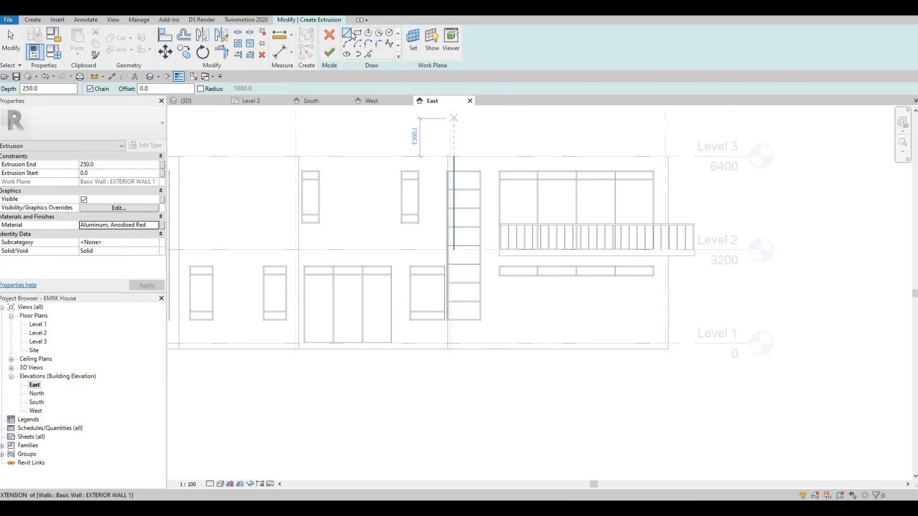
scroll(496, 152, up, 2)
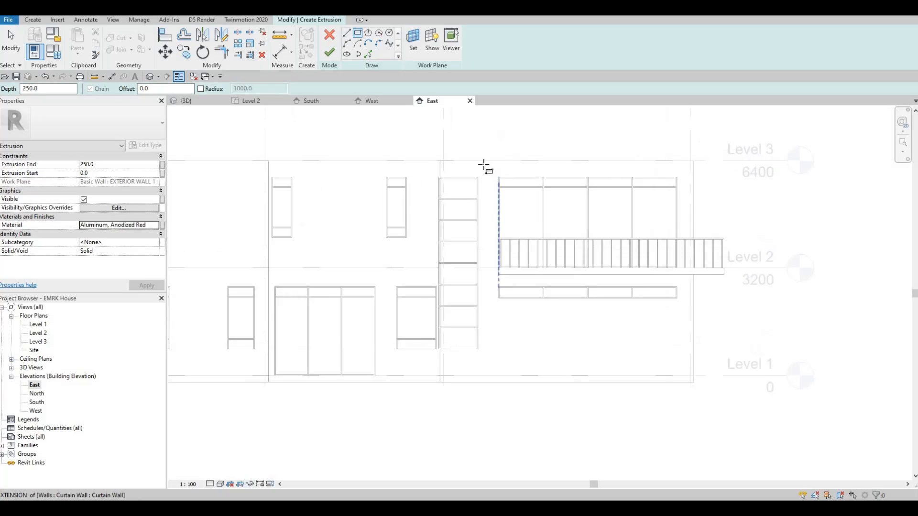
click(475, 165)
middle_drag(506, 376, 482, 197)
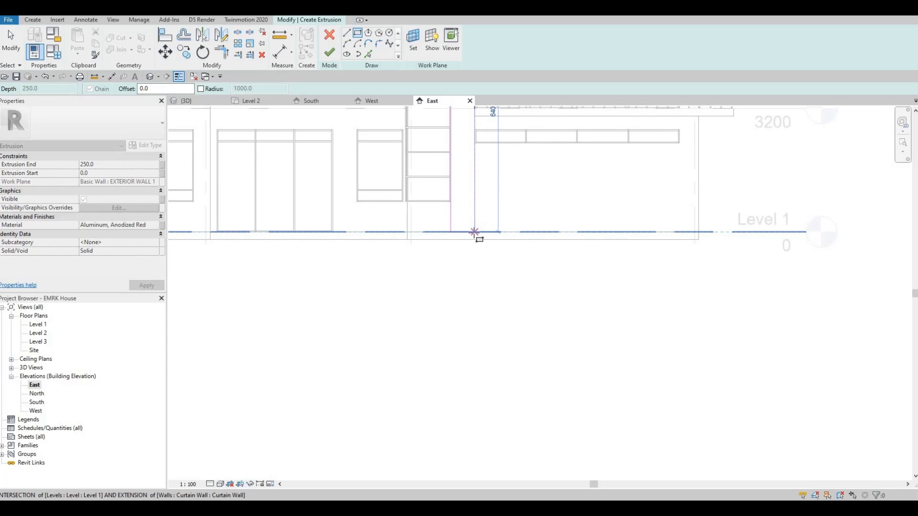
click(475, 232)
scroll(468, 156, down, 1)
middle_drag(468, 168, 469, 268)
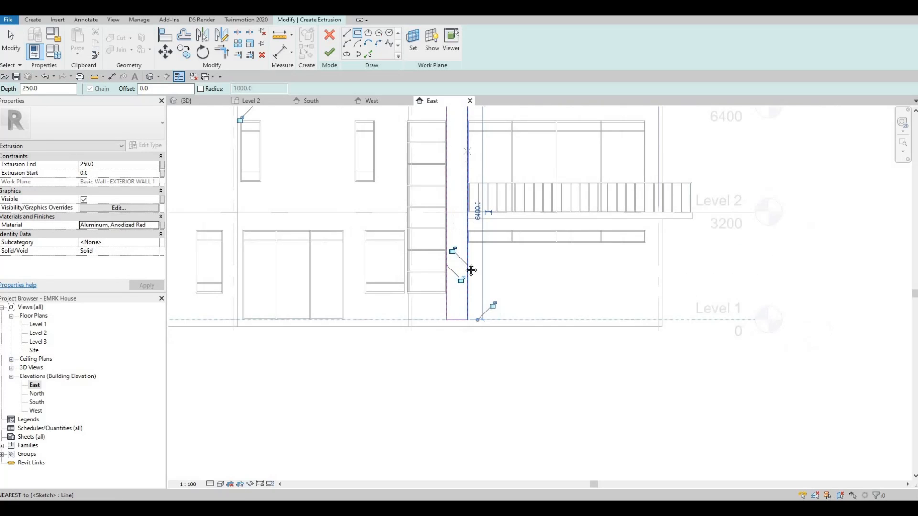
Examine the sketched rectangle along its full height, checking its edges against the neighbouring curtain walls and the level lines.
scroll(467, 152, up, 4)
middle_drag(442, 145, 437, 268)
scroll(439, 158, up, 3)
key(Escape)
scroll(467, 213, up, 4)
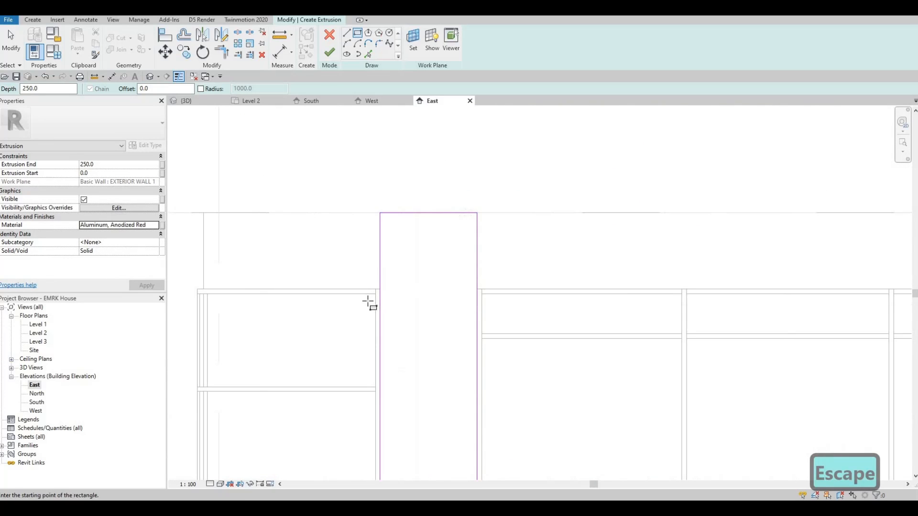
scroll(383, 311, up, 2)
middle_drag(408, 332, 405, 233)
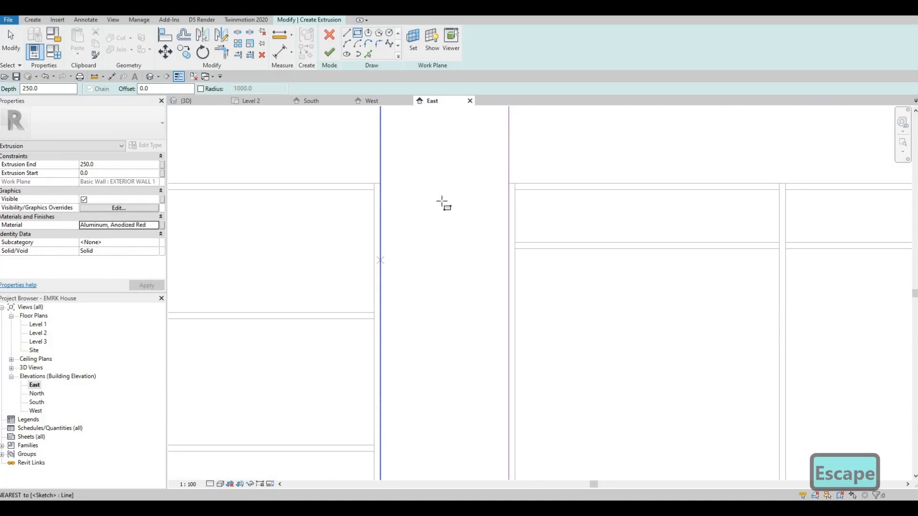
middle_drag(423, 308, 425, 199)
scroll(435, 239, down, 5)
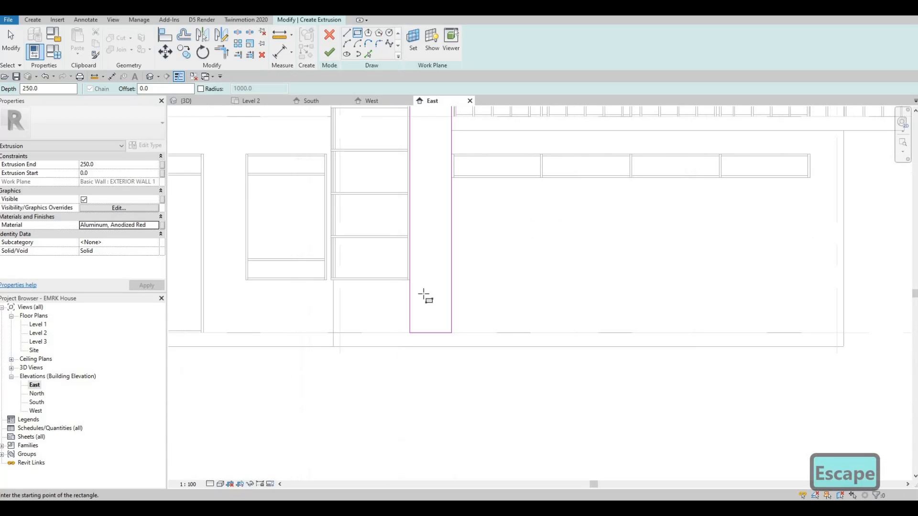
scroll(439, 296, down, 1)
scroll(443, 359, down, 3)
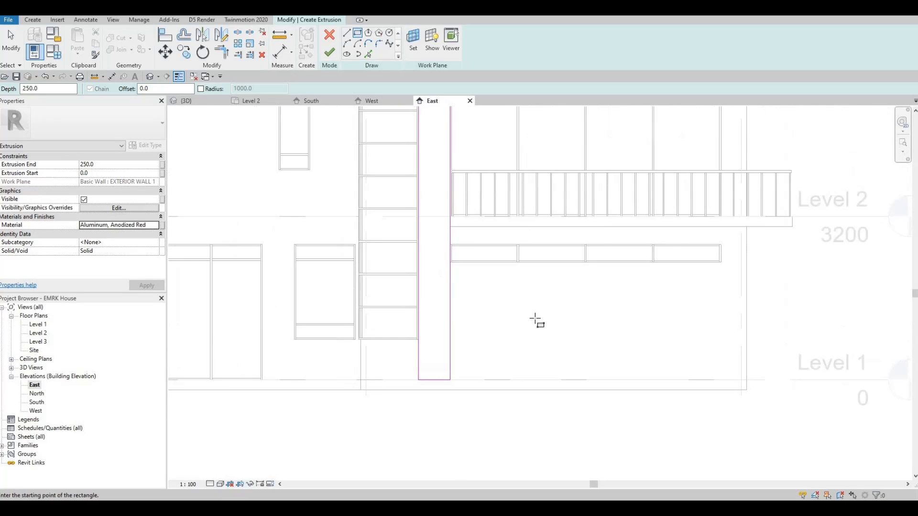
middle_drag(425, 387, 516, 329)
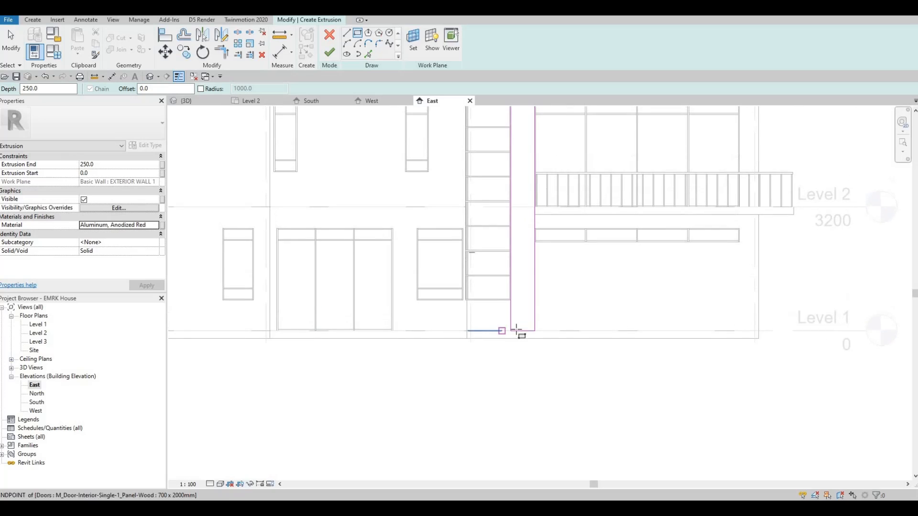
middle_drag(516, 211, 505, 285)
scroll(506, 161, up, 1)
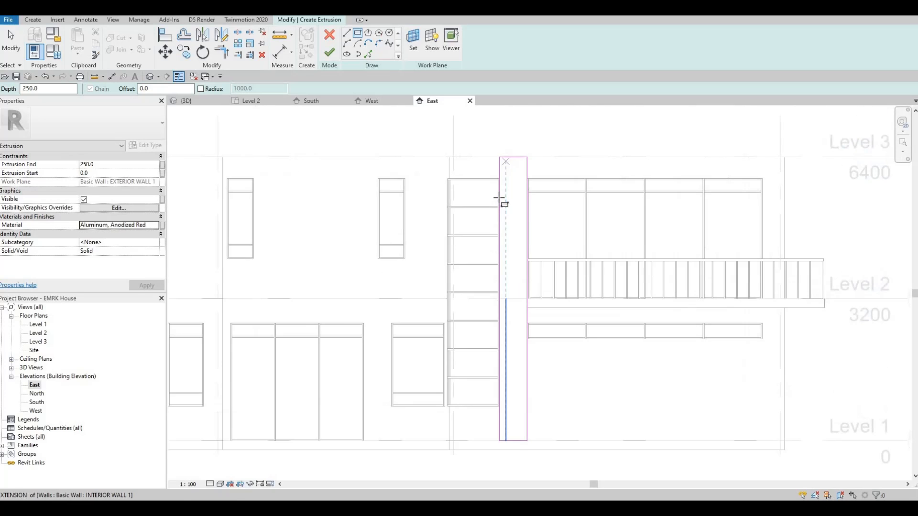
Finish the extrusion sketch, switch to the 3D view and stretch the extrusion's outer face outward to a depth of about 1028 mm.
middle_drag(498, 198, 493, 215)
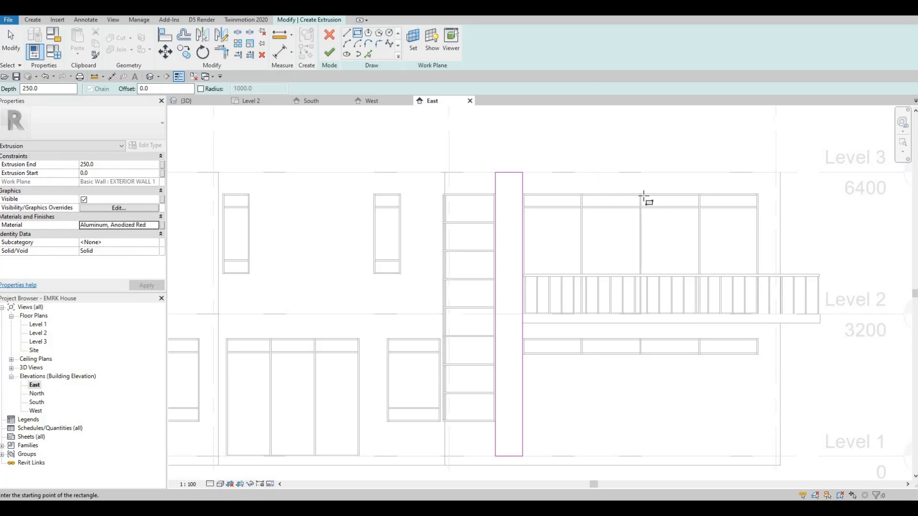
click(329, 53)
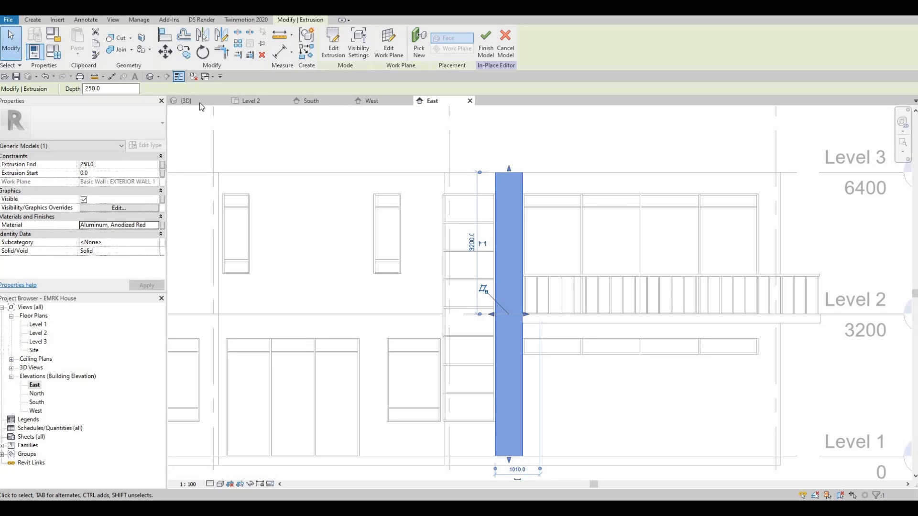
click(186, 101)
shift+middle_drag(569, 243, 519, 177)
scroll(578, 270, up, 2)
shift+middle_drag(578, 270, 502, 261)
scroll(494, 203, up, 1)
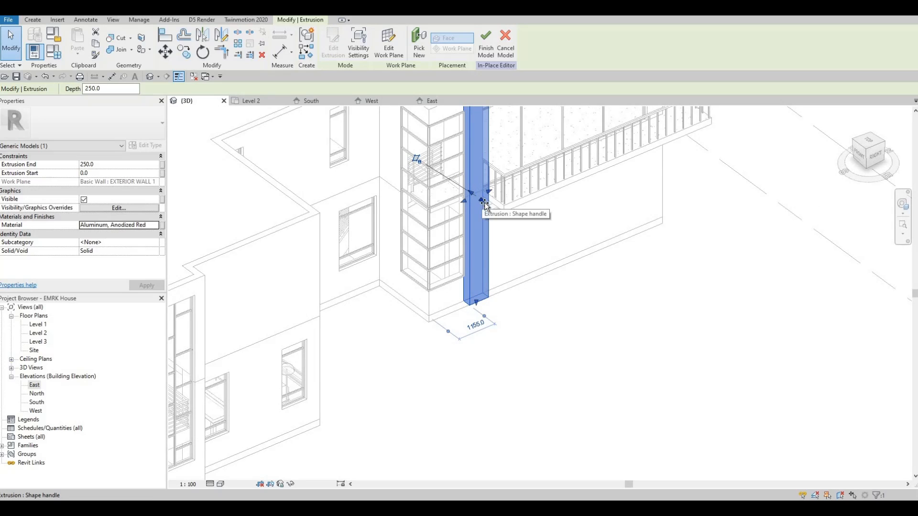
drag(483, 205, 499, 215)
key(Escape)
Stretch the top face of the extrusion upward so that it rises slightly above the roof edge.
shift+middle_drag(324, 216, 487, 192)
scroll(487, 203, up, 3)
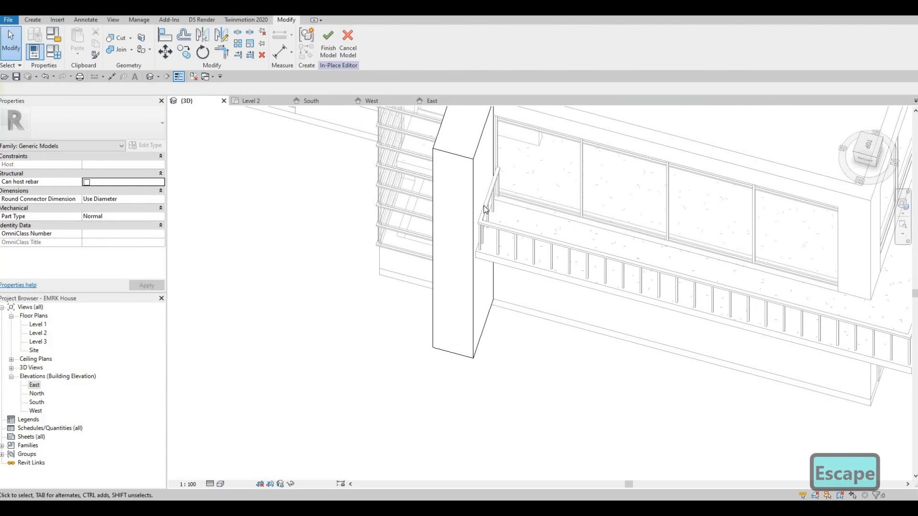
shift+middle_drag(436, 263, 446, 240)
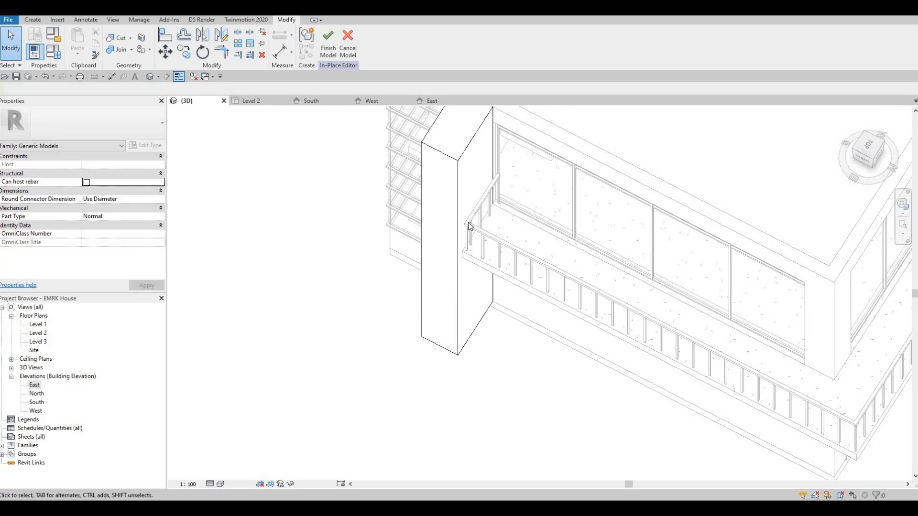
shift+middle_drag(534, 187, 421, 167)
mouse_move(484, 202)
shift+middle_down()
mouse_move(480, 172)
mouse_move(460, 194)
mouse_move(476, 204)
shift+middle_up()
shift+middle_drag(435, 175, 468, 138)
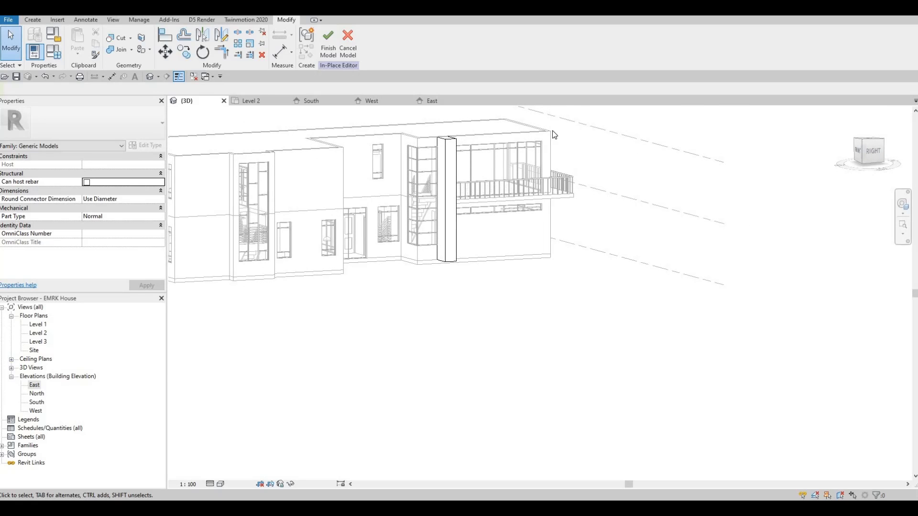
shift+middle_drag(482, 171, 407, 152)
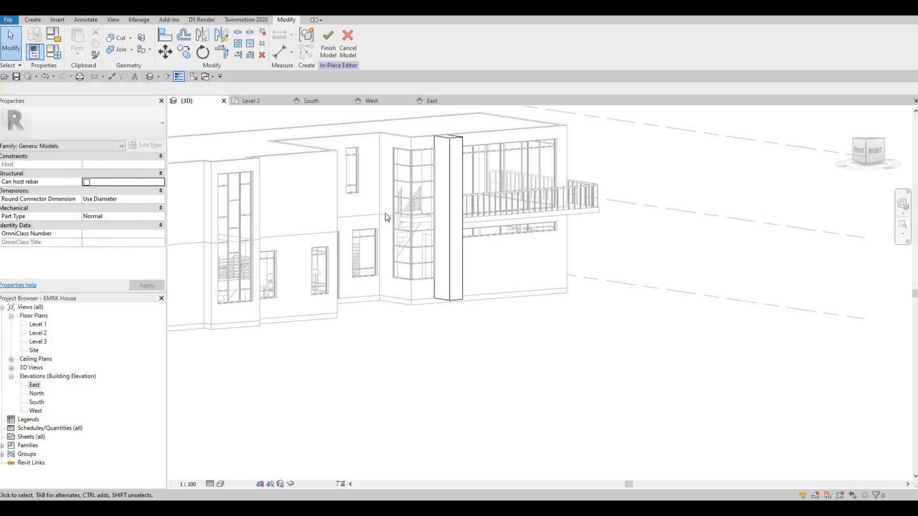
shift+middle_drag(388, 216, 410, 232)
shift+middle_drag(535, 140, 450, 148)
click(446, 145)
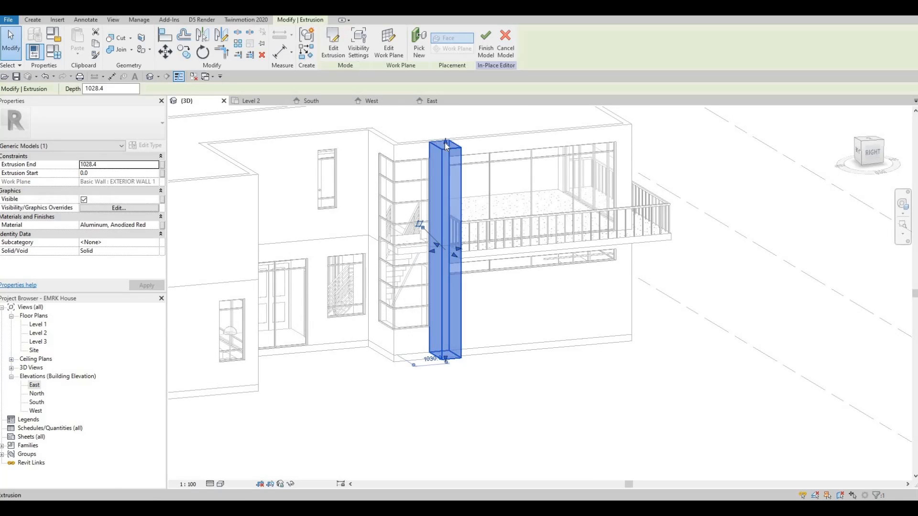
key(Escape)
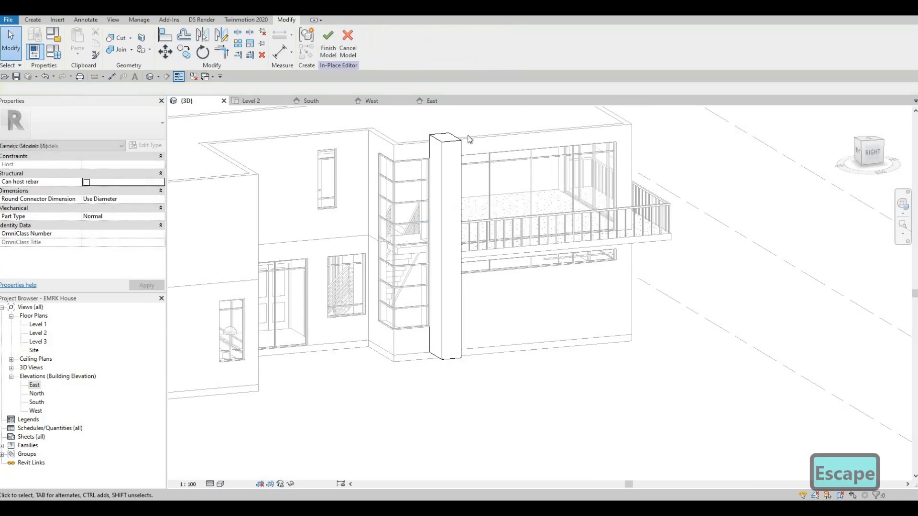
Set the extrusion's end to 1030 mm and finish the in-place model.
shift+middle_drag(472, 141, 463, 160)
shift+middle_drag(447, 200, 355, 242)
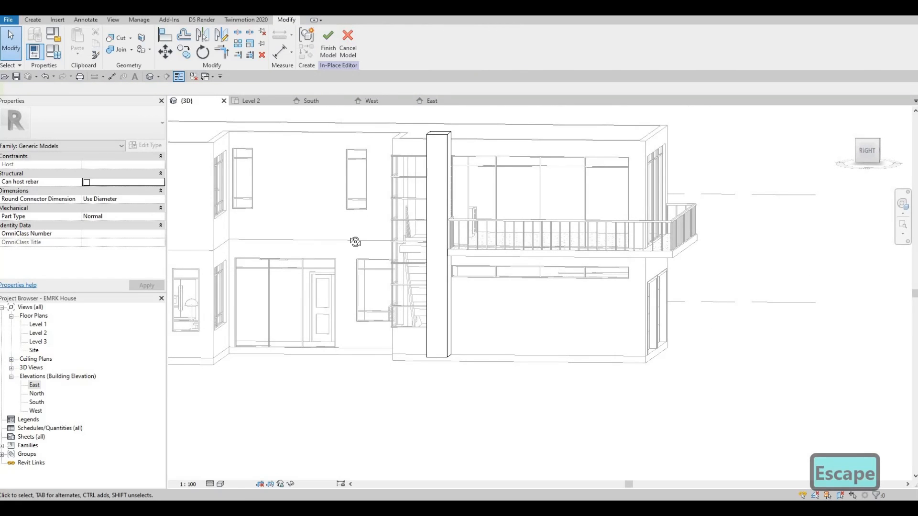
shift+middle_drag(244, 260, 405, 283)
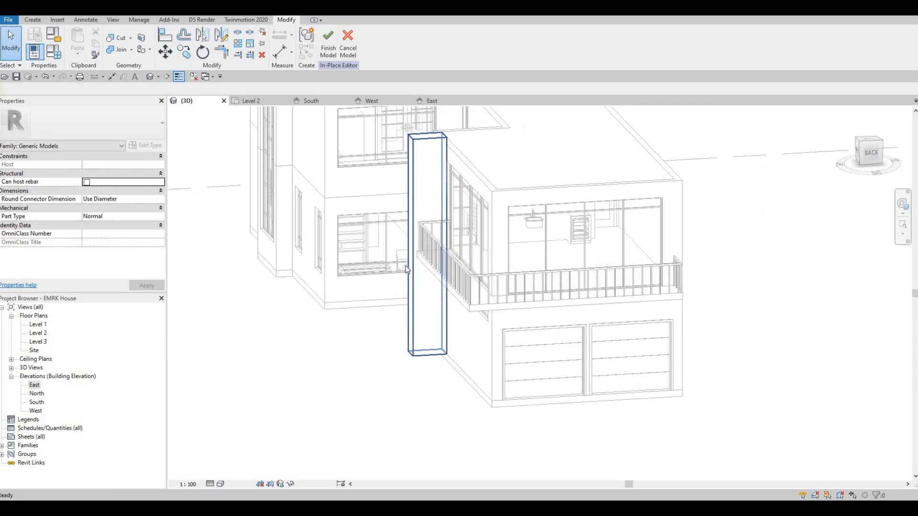
scroll(407, 261, up, 2)
click(406, 251)
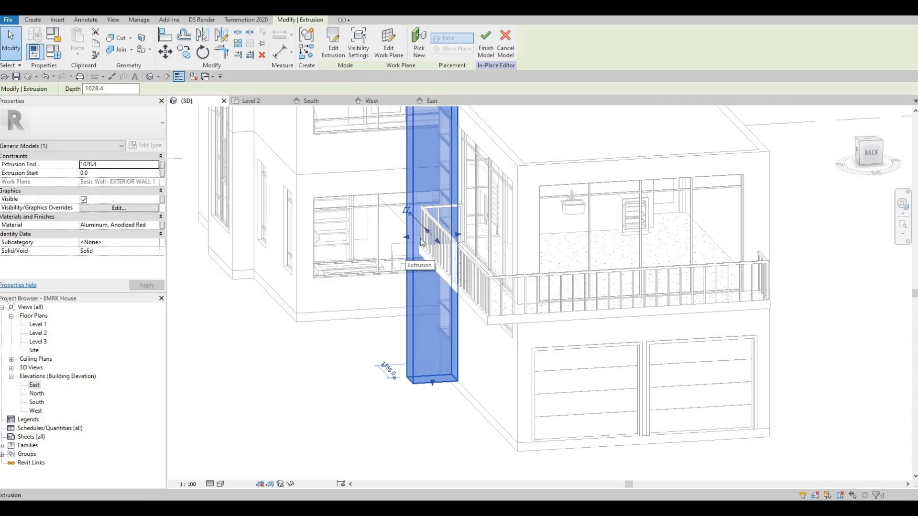
scroll(418, 266, up, 2)
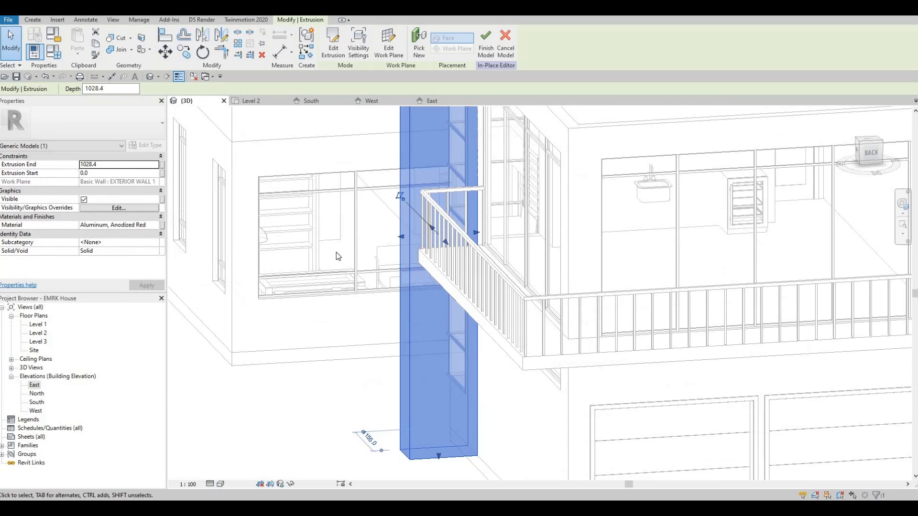
click(113, 165)
text(10)
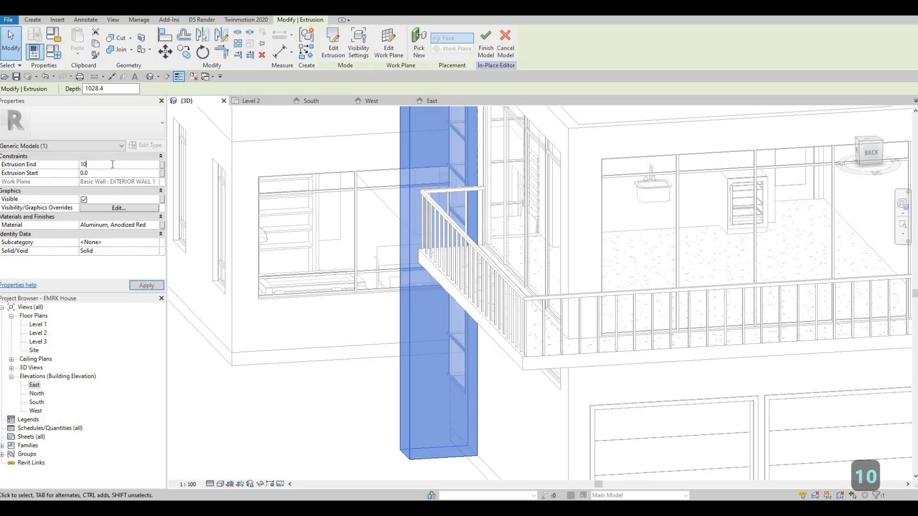
text(30)
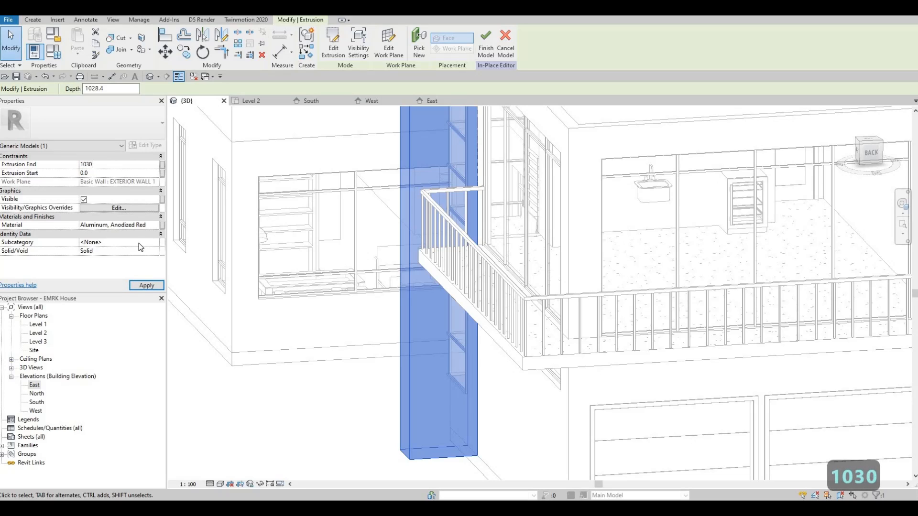
click(146, 285)
key(Escape)
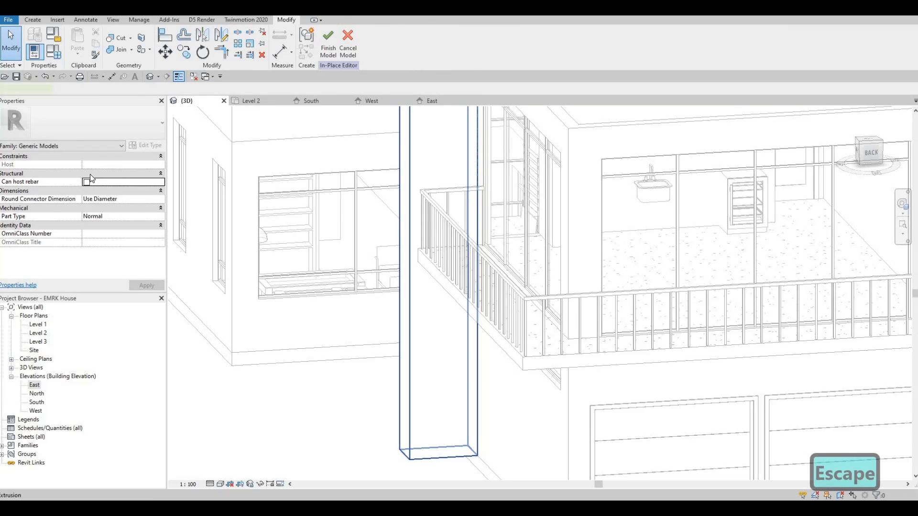
click(398, 122)
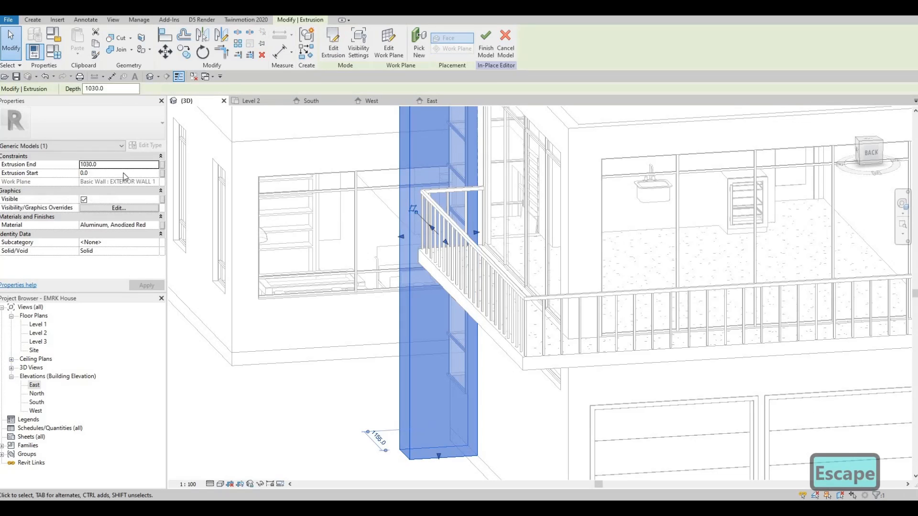
click(484, 49)
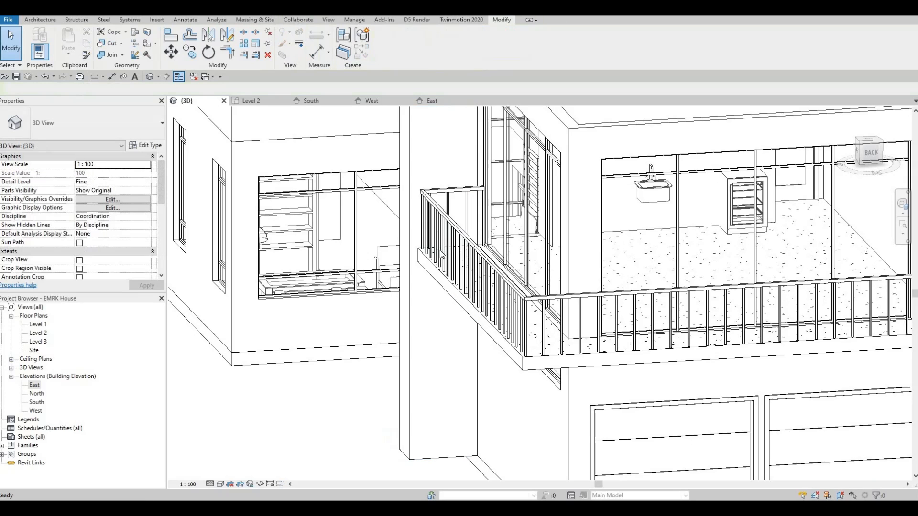
key(Escape)
Edit the balcony railing path: delete the short segment beside the extrusion and extend the adjoining long segment to the extrusion.
shift+middle_drag(460, 305, 449, 248)
click(384, 54)
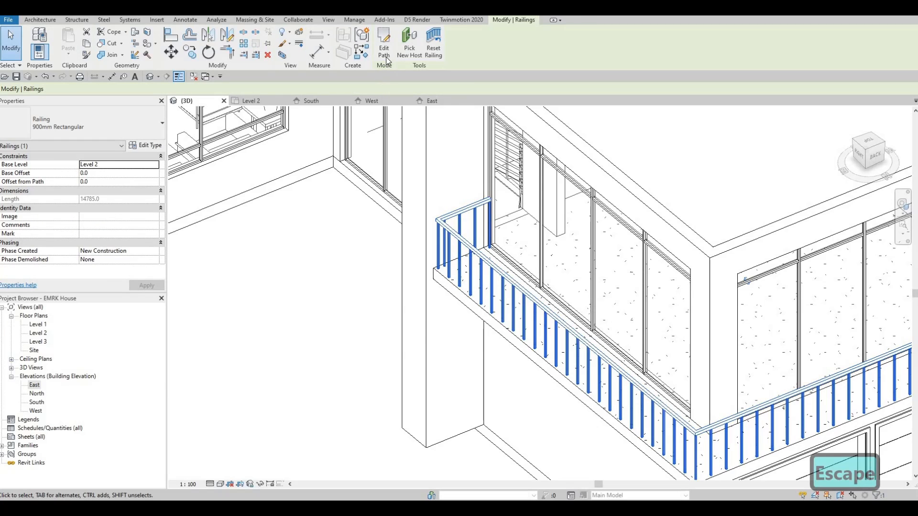
click(464, 258)
key(Delete)
scroll(483, 289, up, 5)
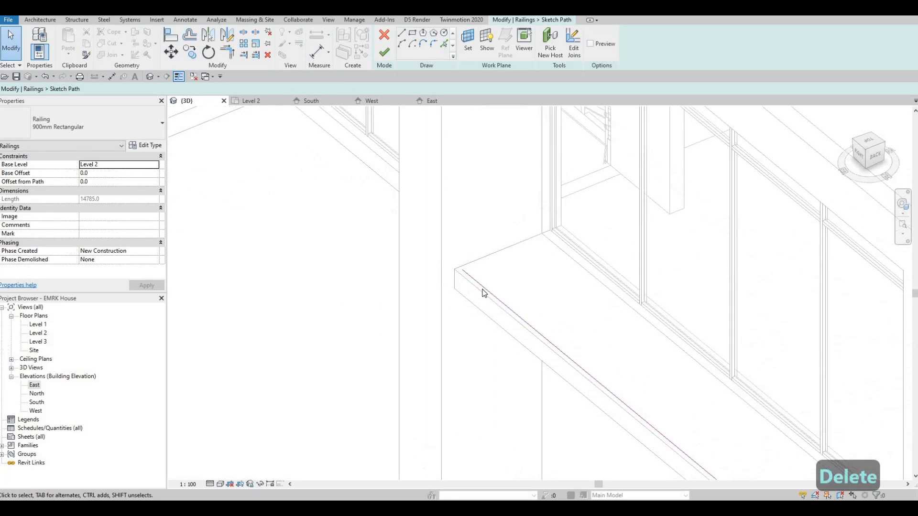
click(472, 286)
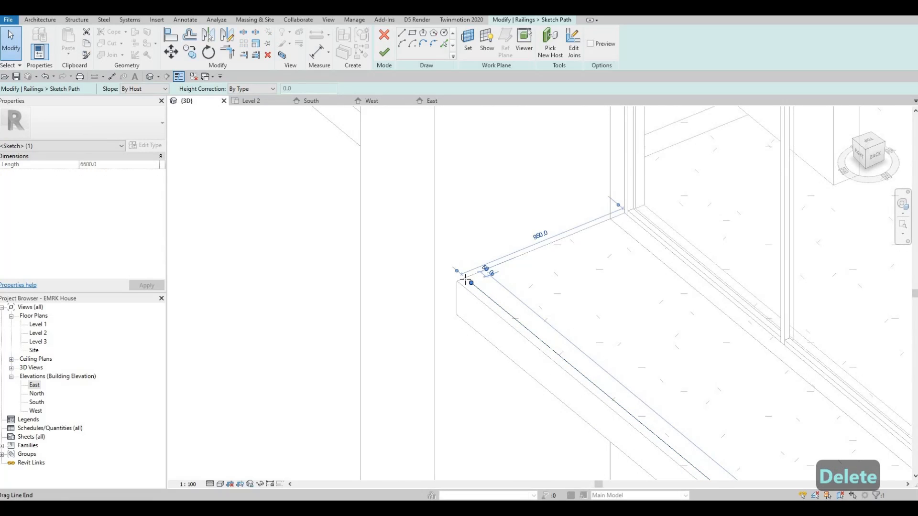
drag(465, 279, 450, 301)
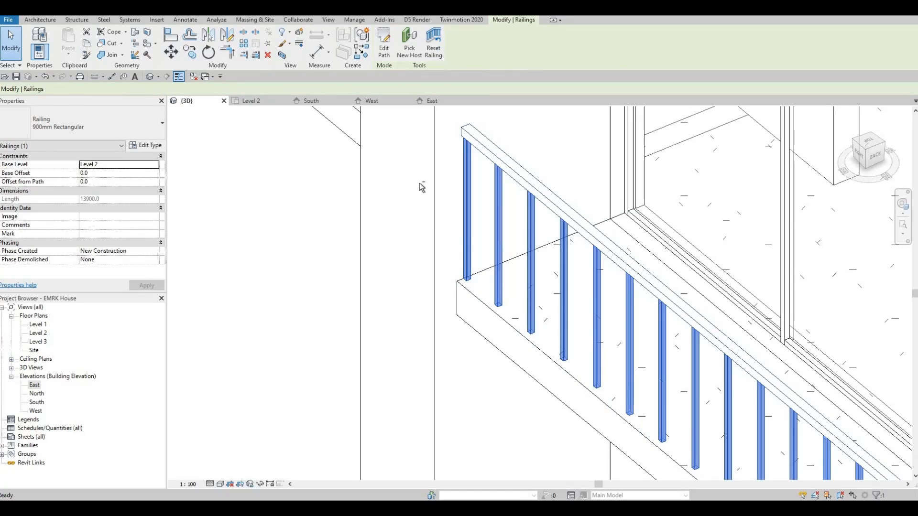
key(Escape)
key(Escape)
In the East elevation, start a new in-place model in the Generic Models category and keep its default name.
shift+middle_drag(501, 132, 203, 24)
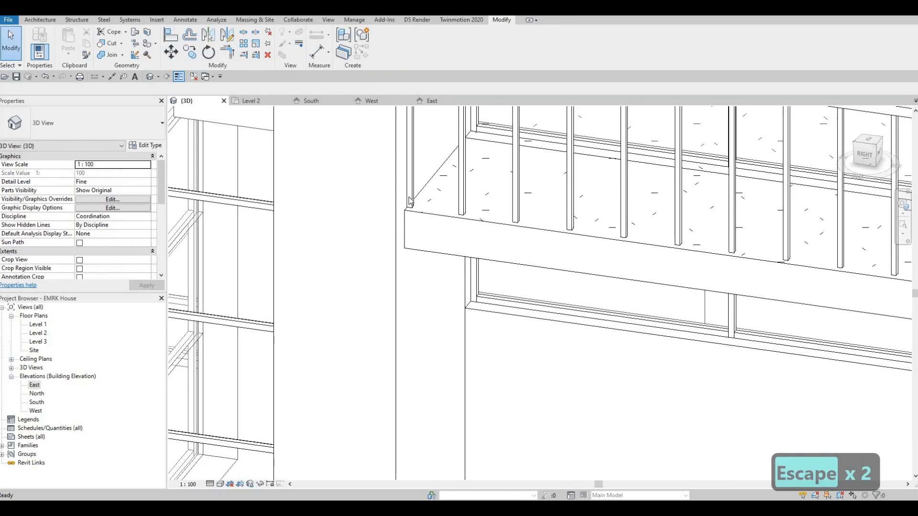
scroll(400, 191, down, 2)
scroll(400, 221, down, 5)
shift+middle_drag(402, 224, 472, 148)
shift+middle_drag(415, 260, 452, 136)
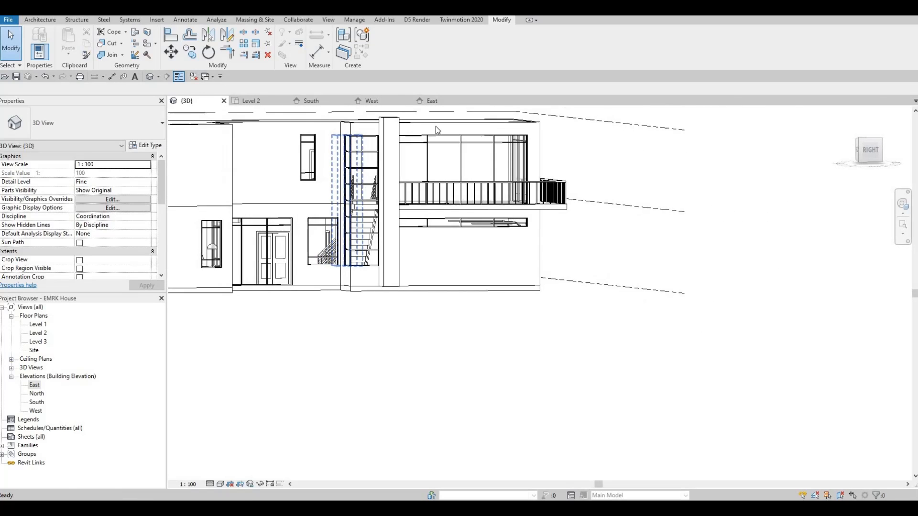
double_click(33, 387)
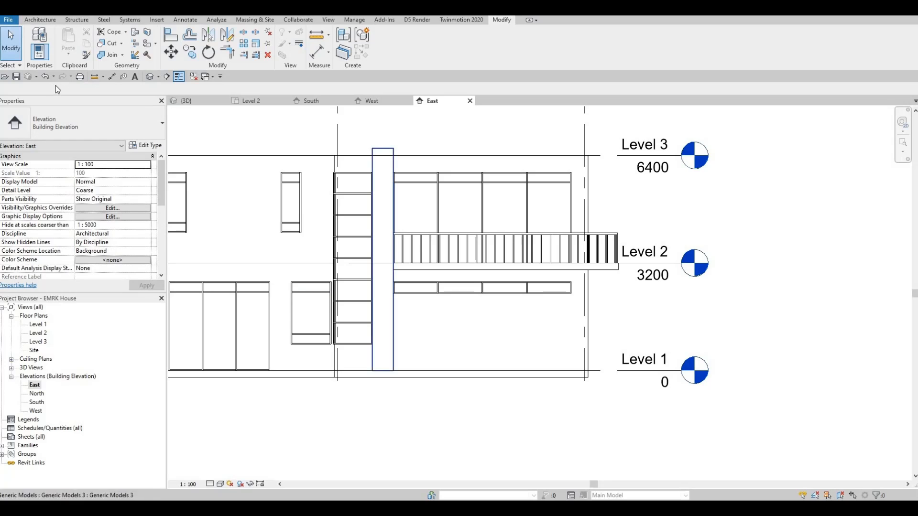
click(44, 21)
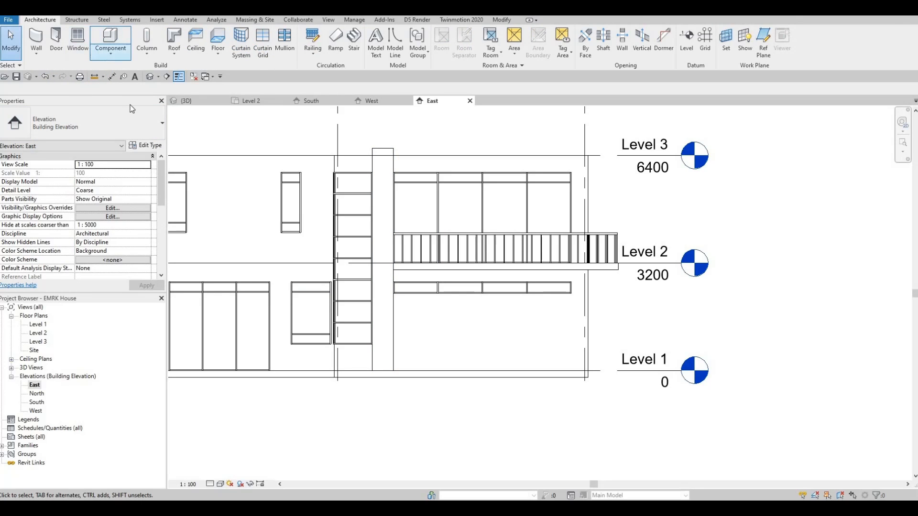
click(107, 54)
click(125, 91)
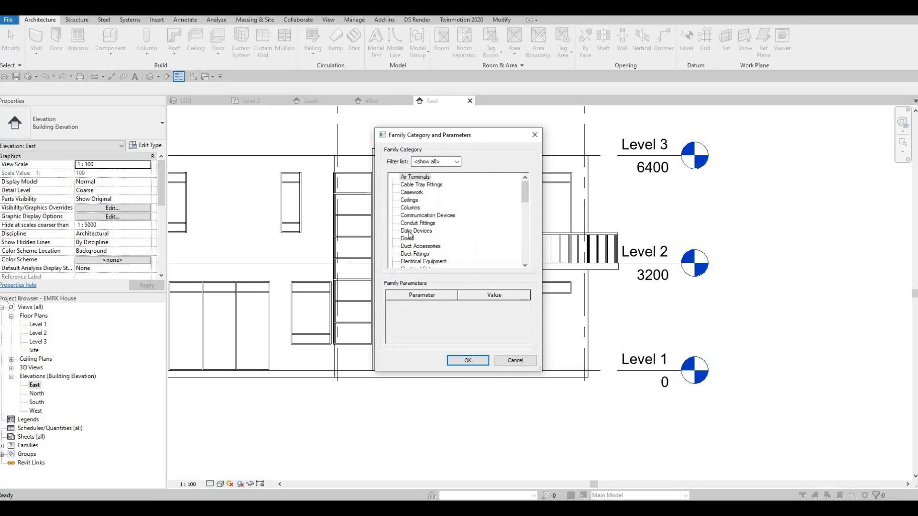
scroll(409, 242, down, 3)
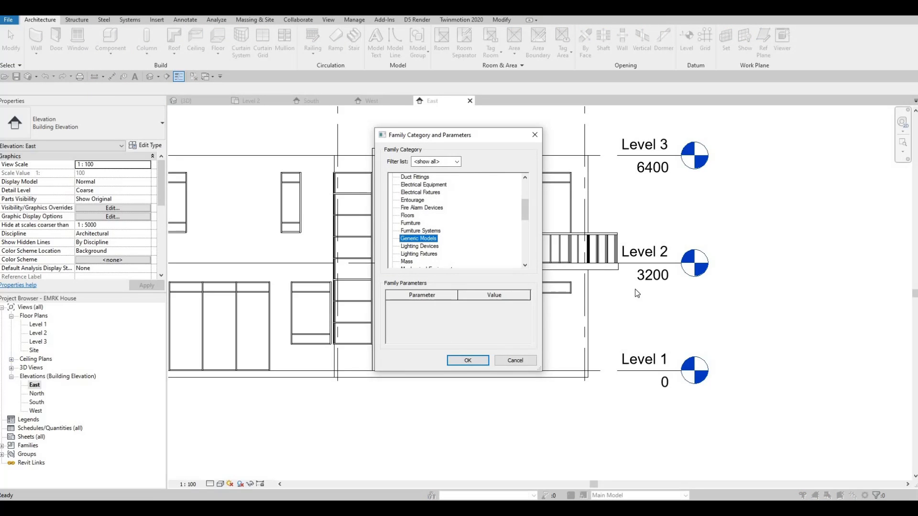
key(Return)
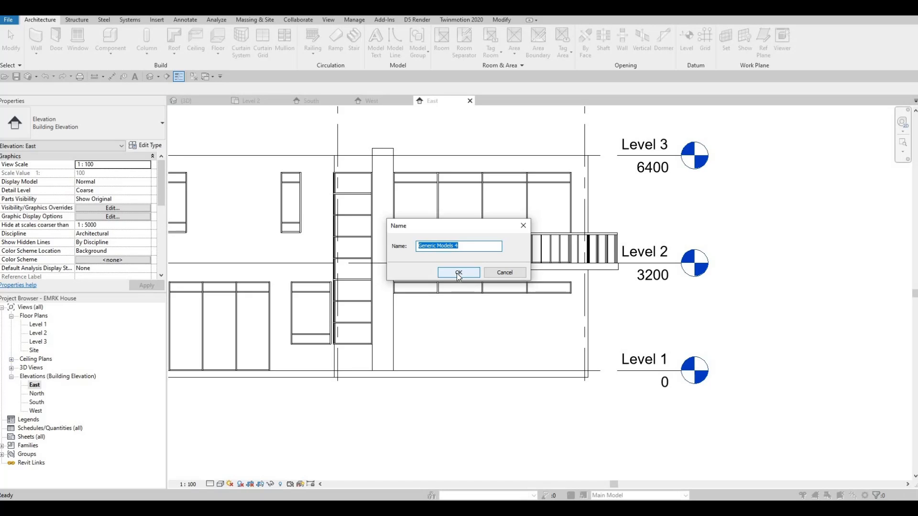
click(477, 276)
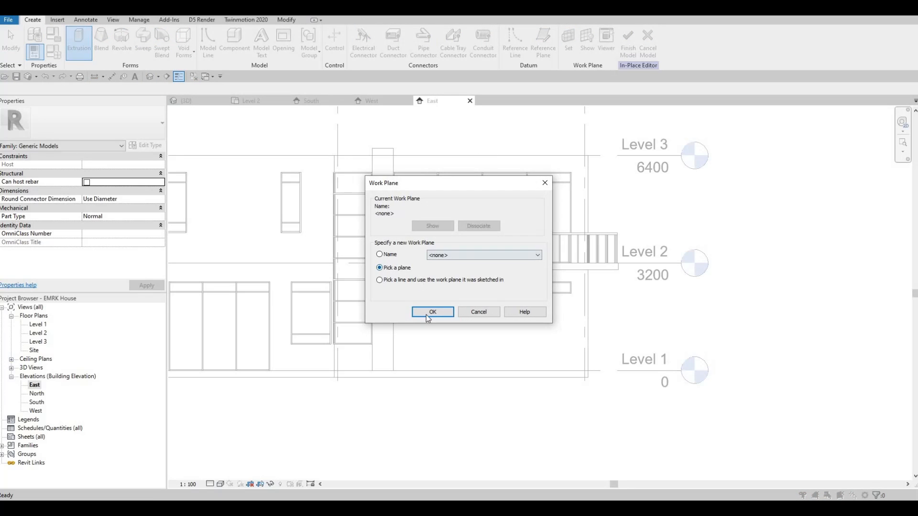
Pick the upper-storey EXTERIOR WALL 1 above the balcony as the work plane for the new extrusion.
click(426, 315)
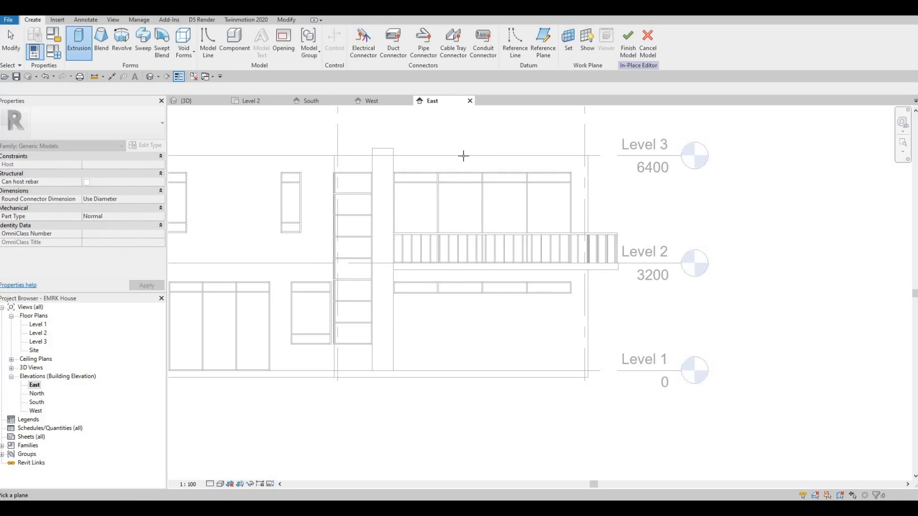
key(Tab)
key(Tab)
key(Tab)
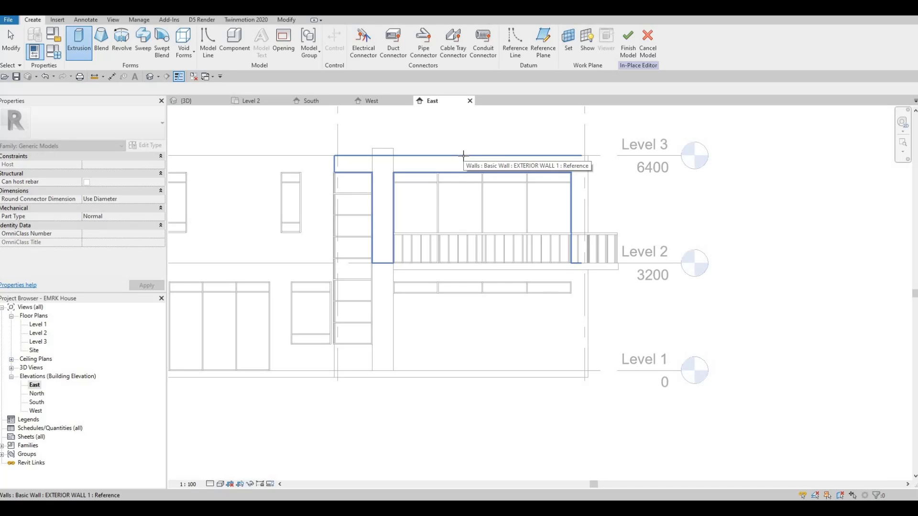
click(464, 156)
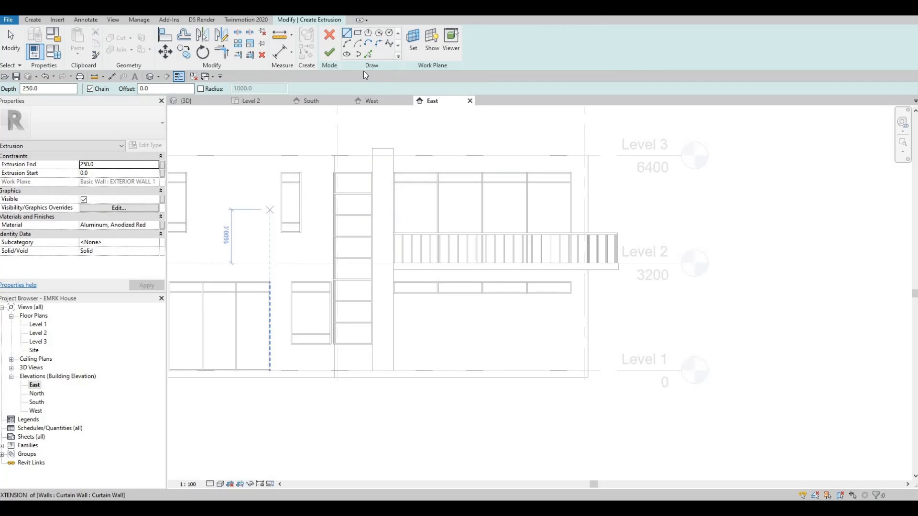
scroll(390, 158, up, 3)
click(396, 165)
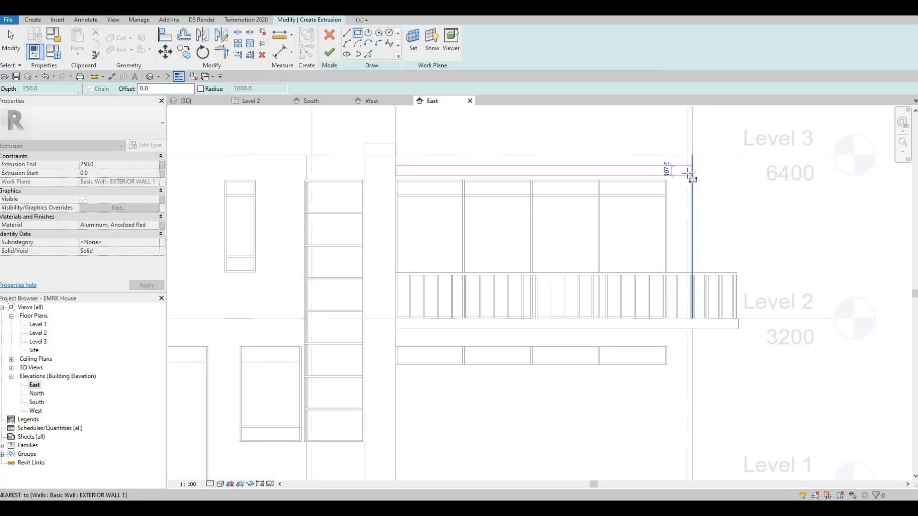
click(687, 171)
key(Escape)
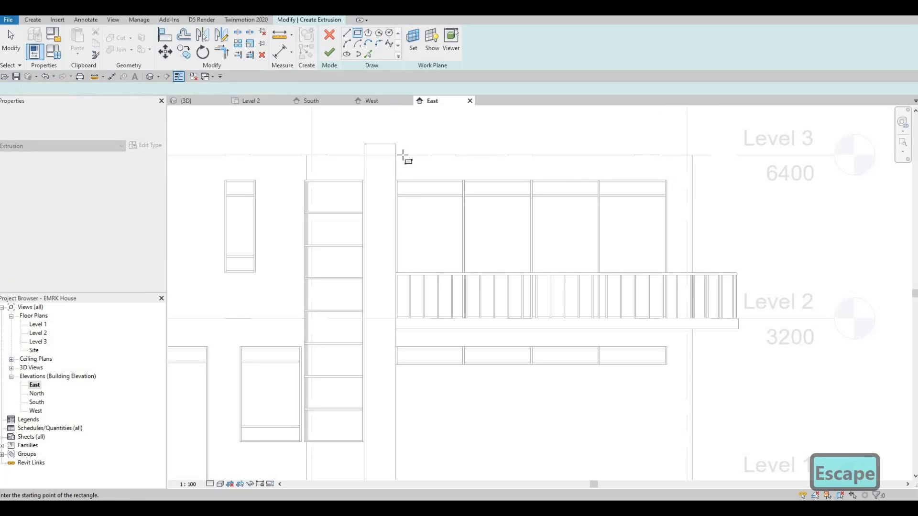
click(396, 155)
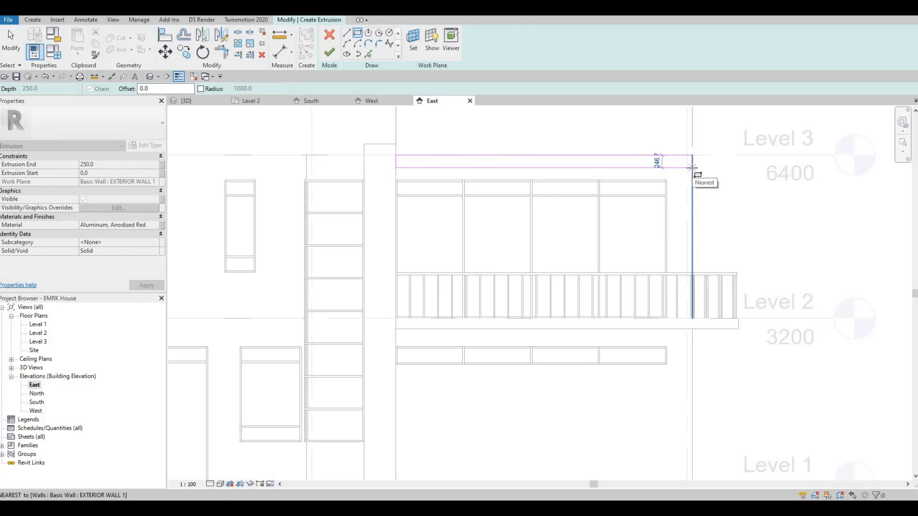
click(692, 168)
key(Escape)
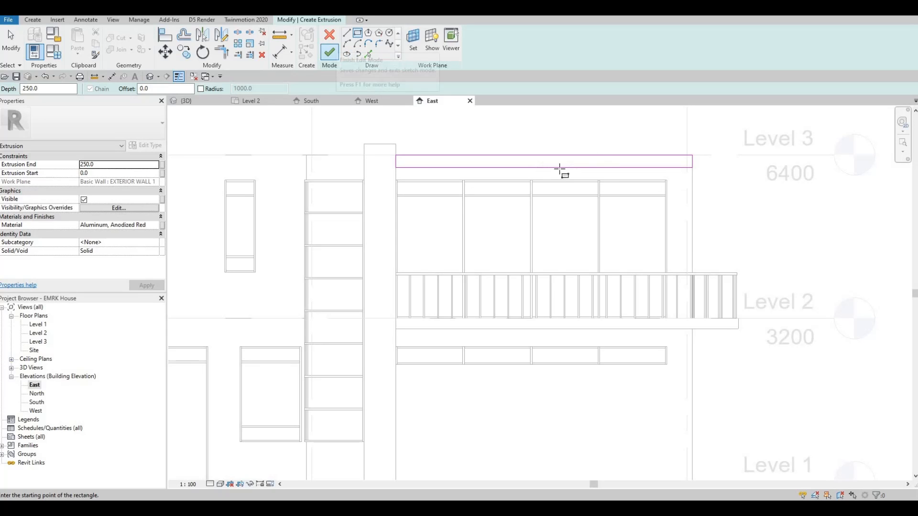
click(329, 36)
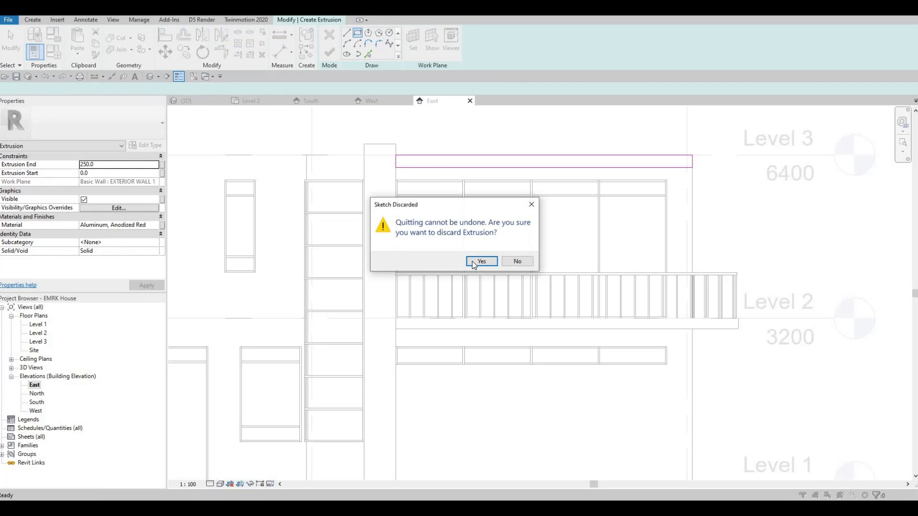
click(472, 264)
scroll(478, 200, down, 7)
scroll(430, 156, up, 1)
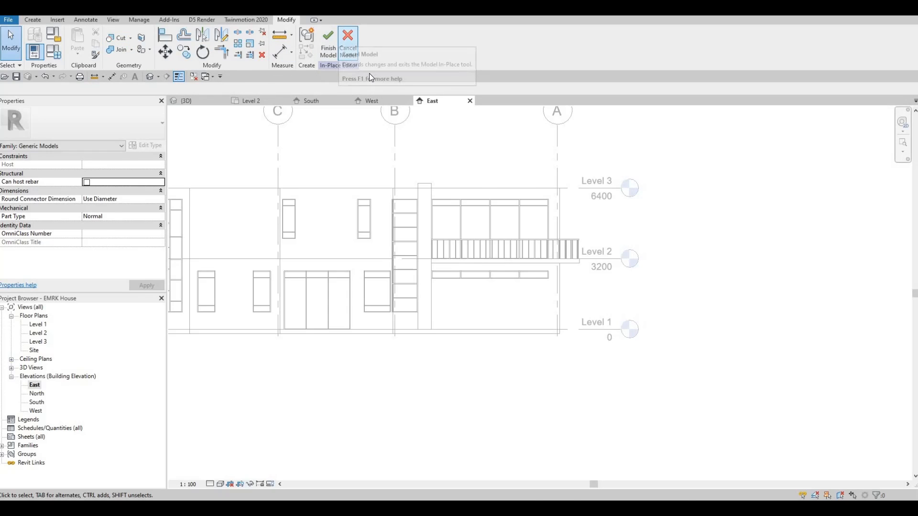
click(348, 43)
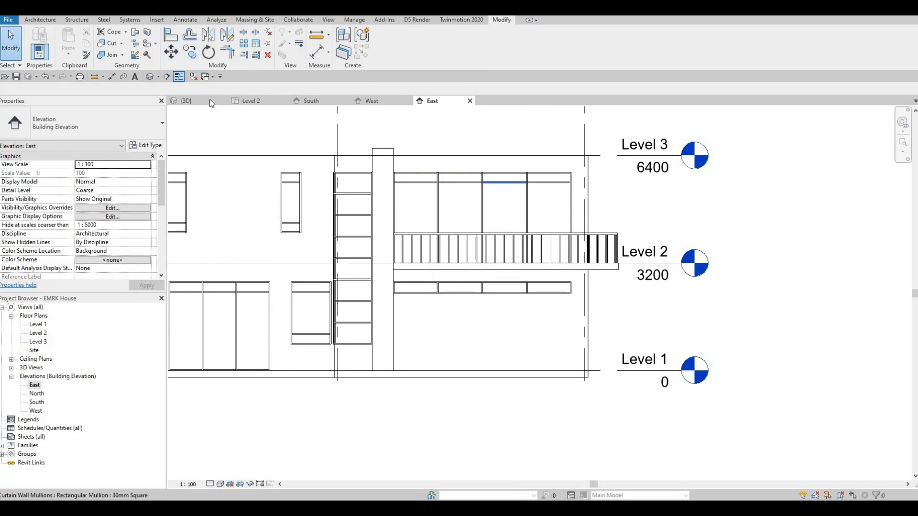
In the 3D view, start a new in-place model in the Generic Models category and keep its default name.
click(187, 101)
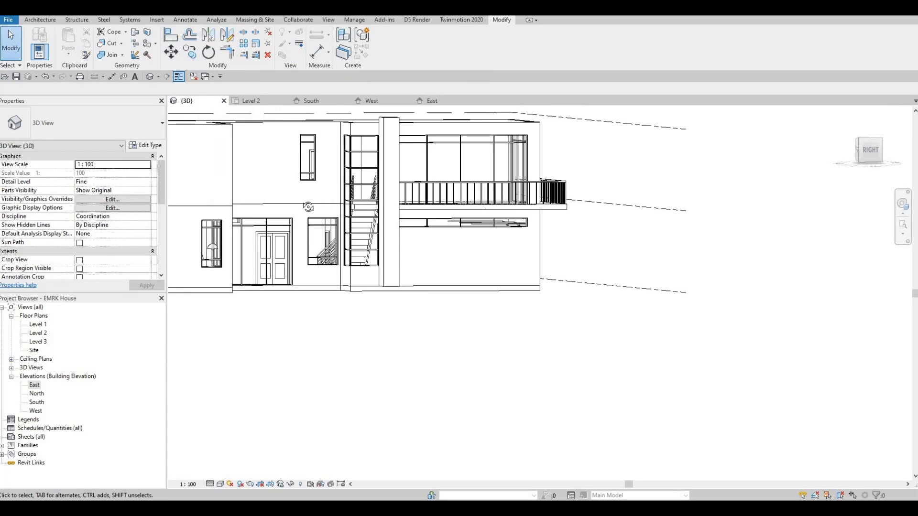
shift+middle_drag(308, 236, 420, 152)
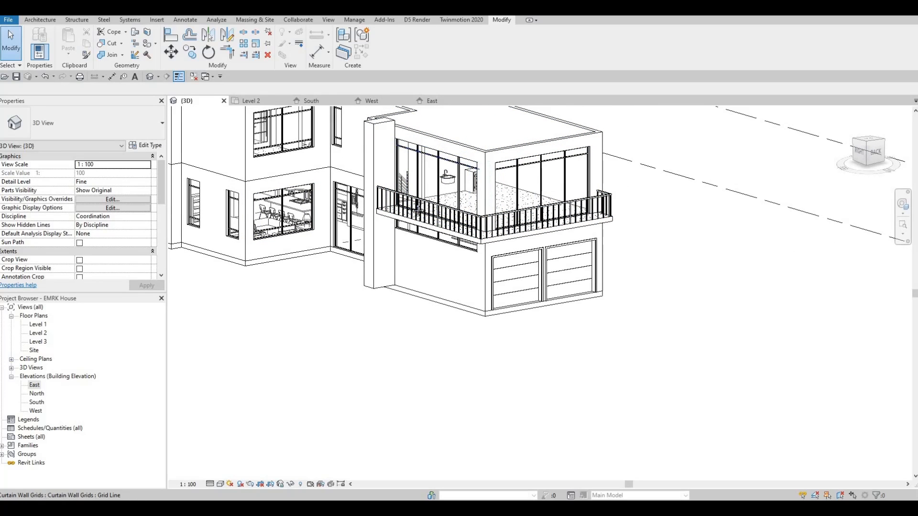
shift+middle_drag(418, 211, 419, 244)
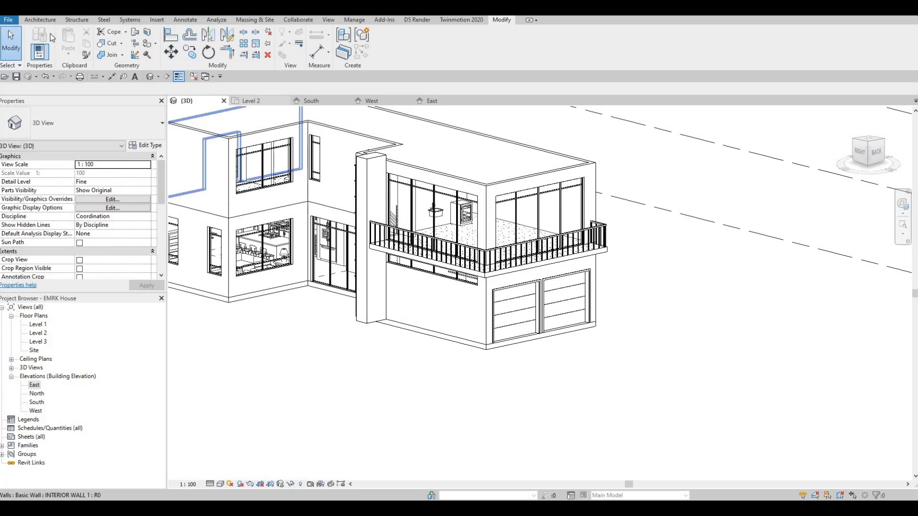
click(44, 21)
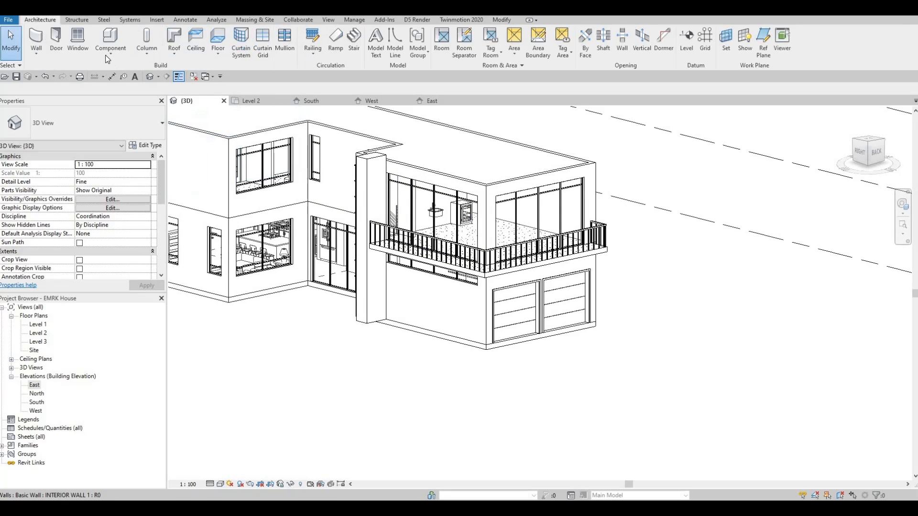
click(110, 52)
click(121, 95)
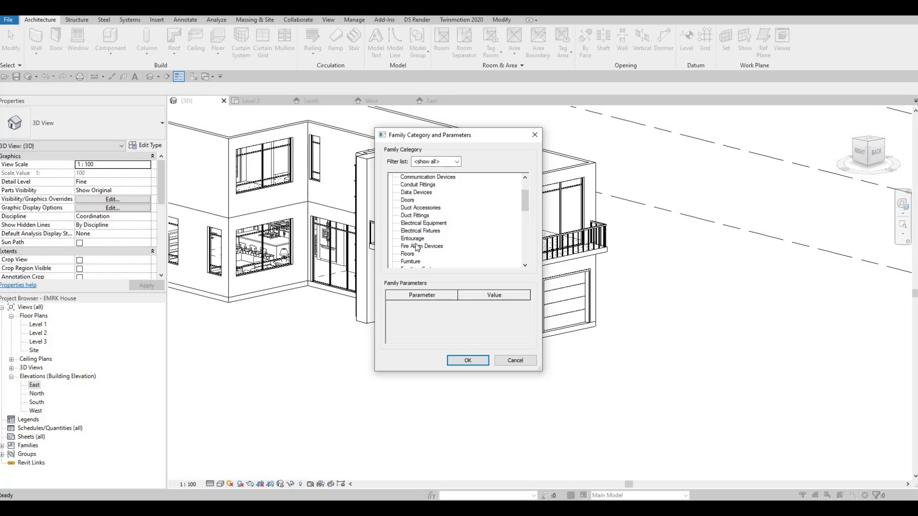
scroll(417, 247, down, 2)
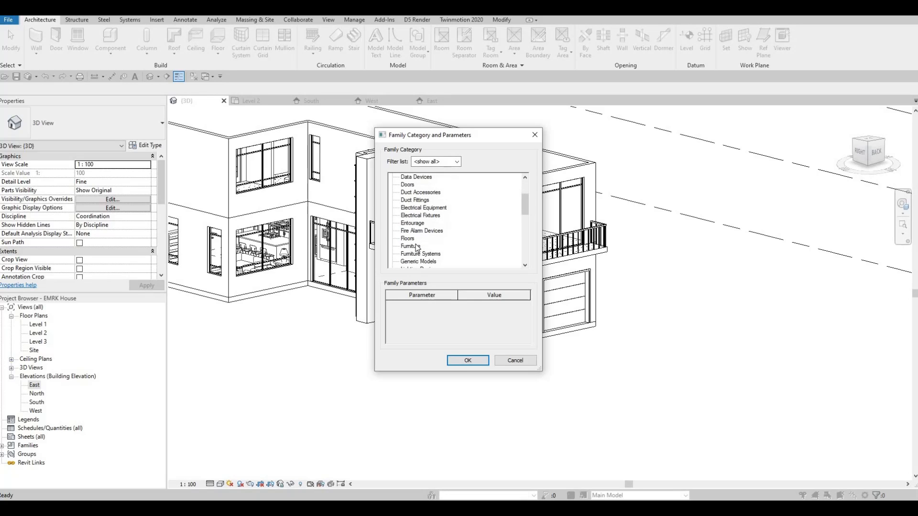
click(466, 362)
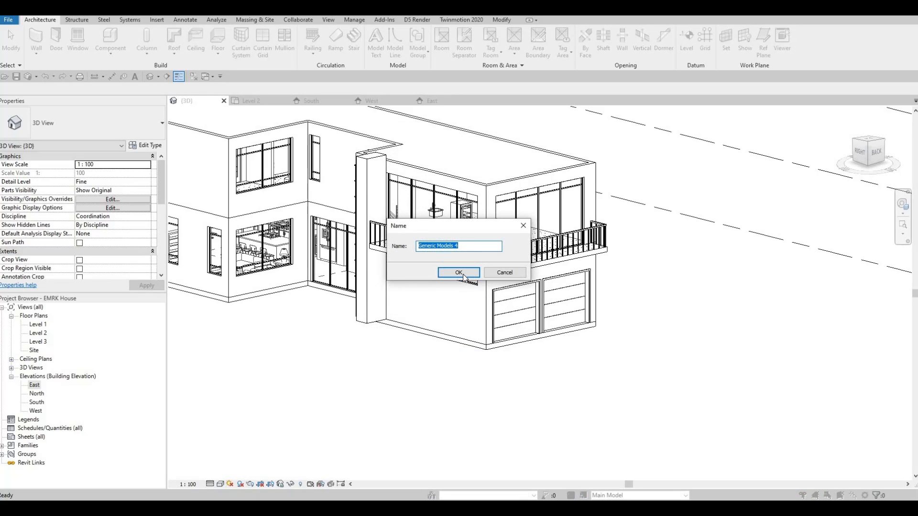
key(Return)
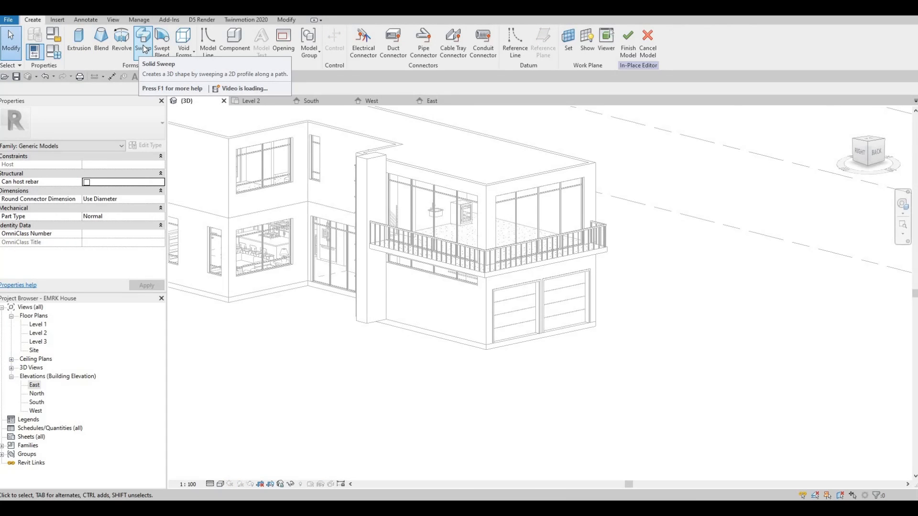
Start a Sweep and pick the outer top edges of the two exterior walls above the balcony as its path.
click(144, 49)
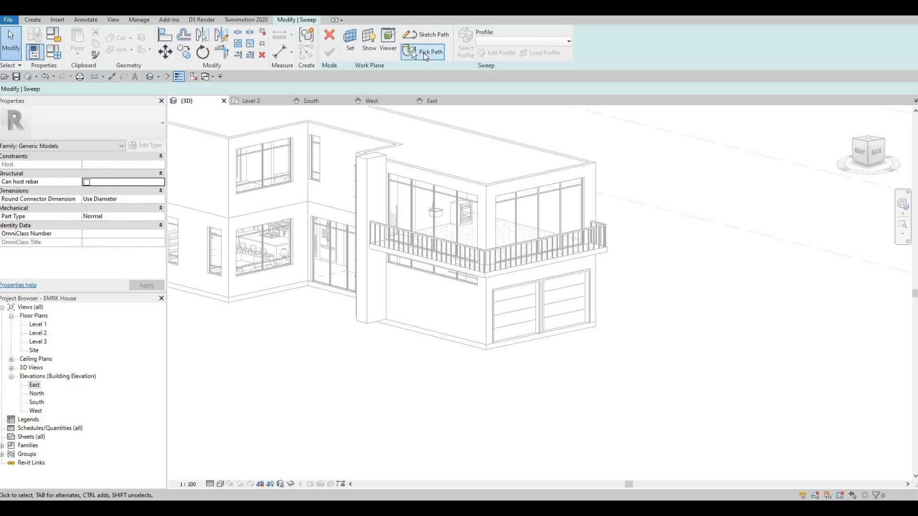
click(425, 52)
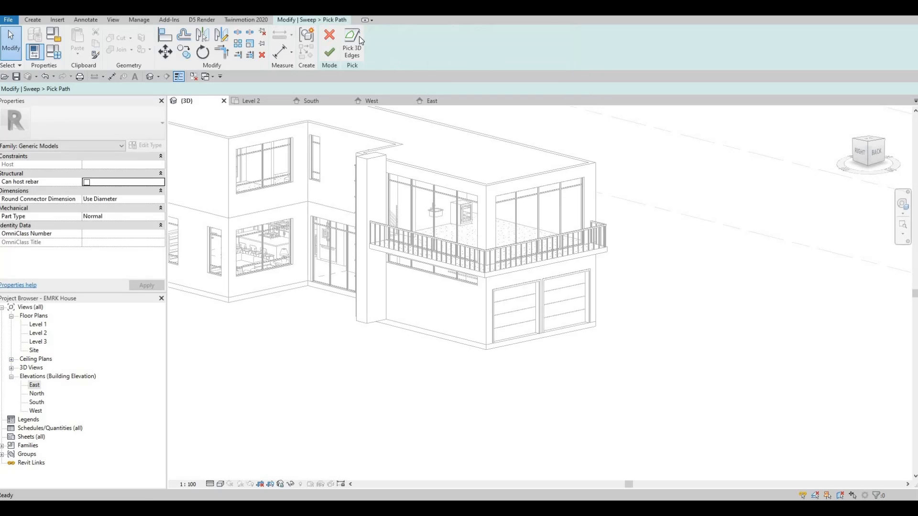
scroll(429, 147, up, 1)
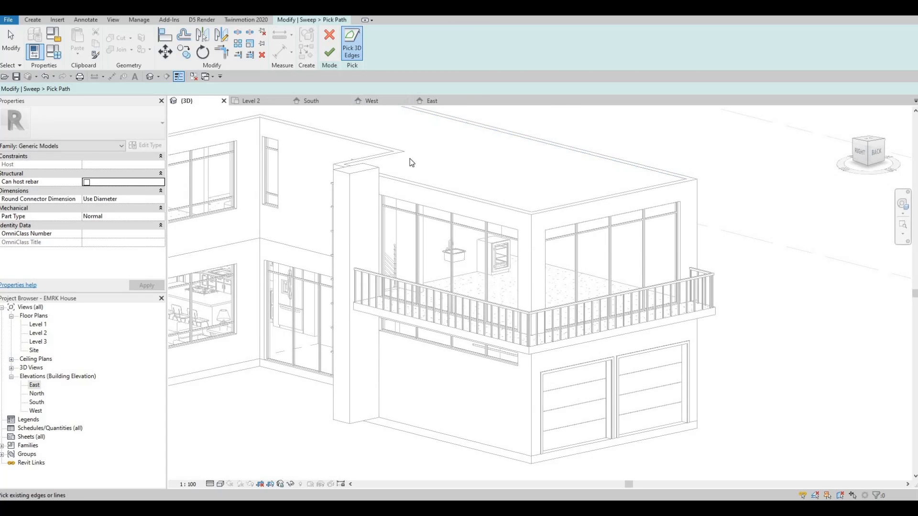
scroll(412, 208, up, 3)
click(413, 212)
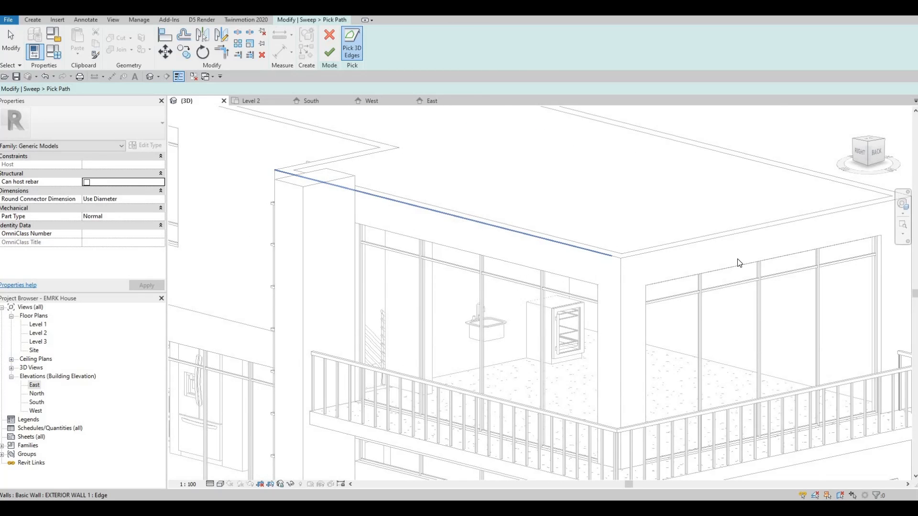
click(710, 248)
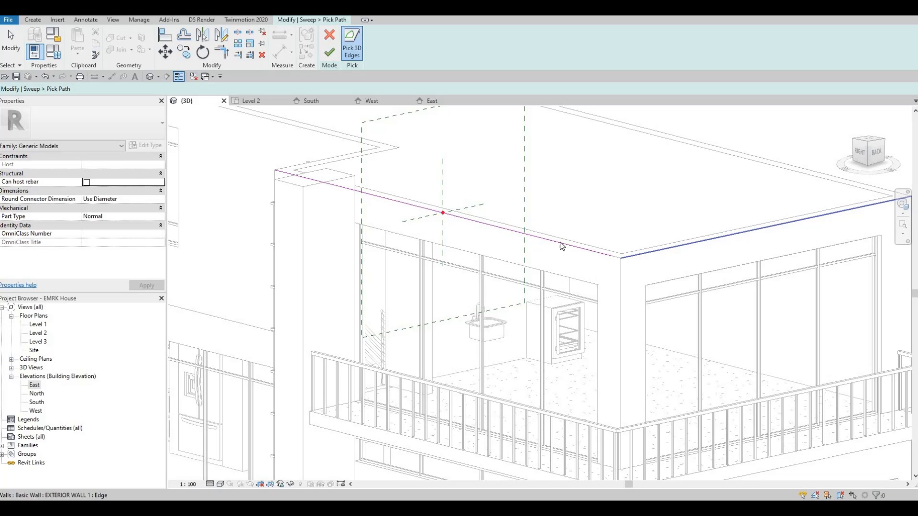
scroll(554, 249, down, 2)
key(Escape)
Trim the two sweep path lines to meet at the outer corner of the walls.
scroll(544, 265, up, 4)
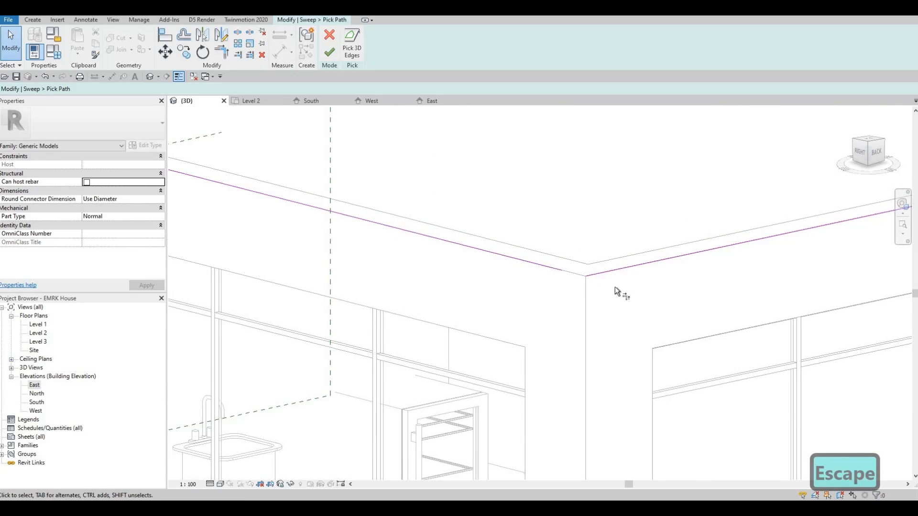
key(t)
key(r)
click(549, 266)
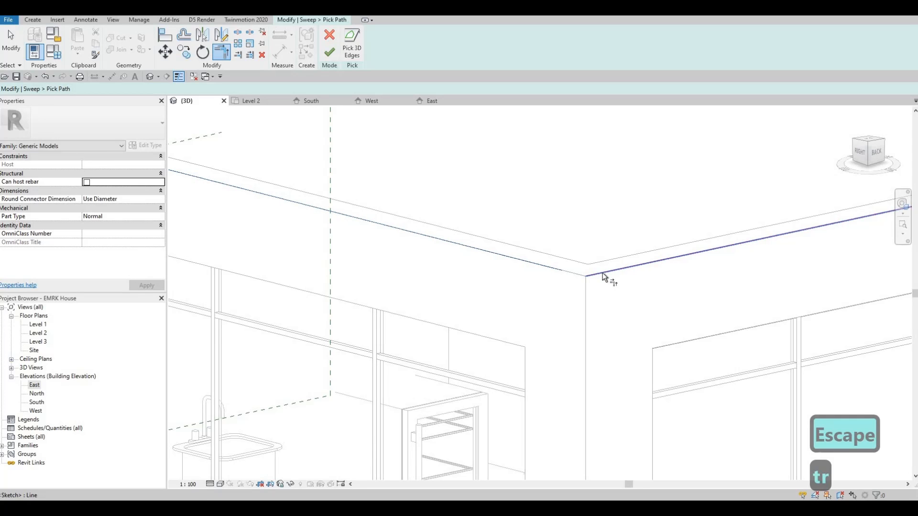
click(602, 272)
shift+middle_drag(366, 238, 511, 248)
key(Escape)
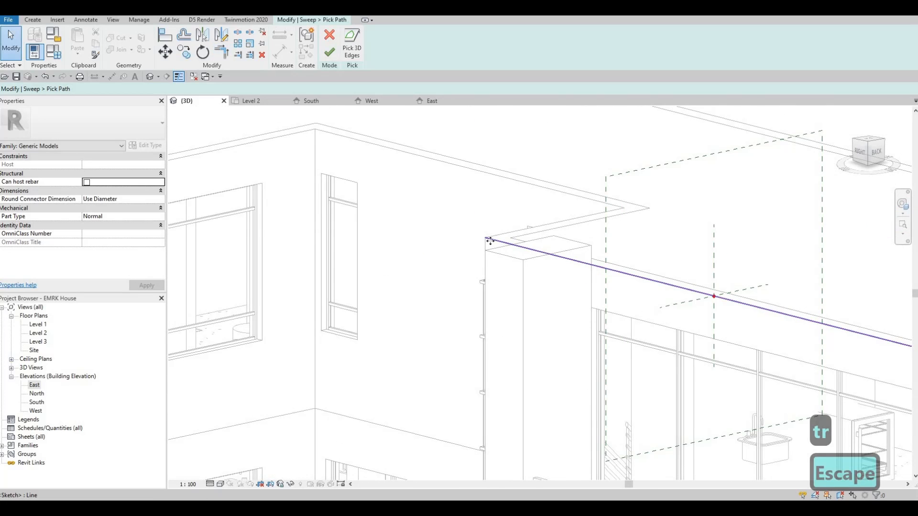
Shorten the east path line so it ends at the side face of the vertical extrusion, and finish the sweep path.
click(483, 239)
drag(555, 254, 591, 263)
scroll(589, 281, up, 3)
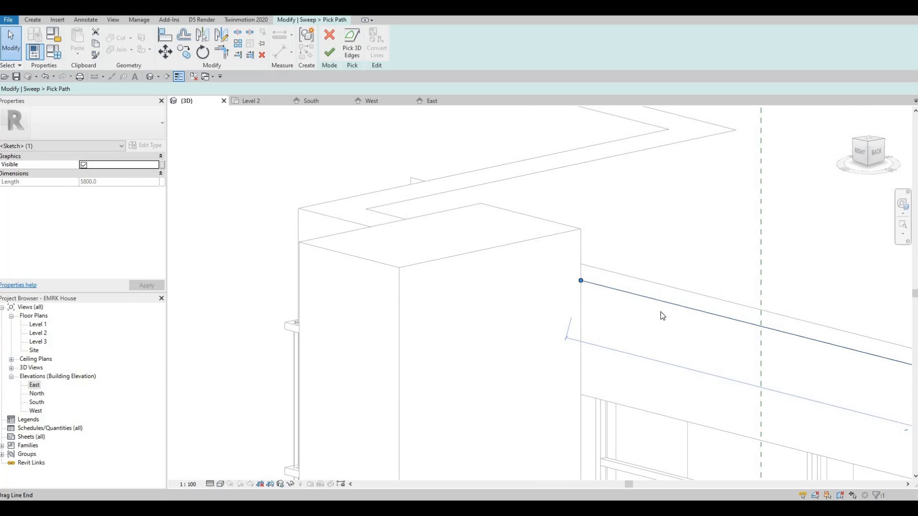
scroll(660, 314, down, 4)
middle_drag(610, 278, 544, 245)
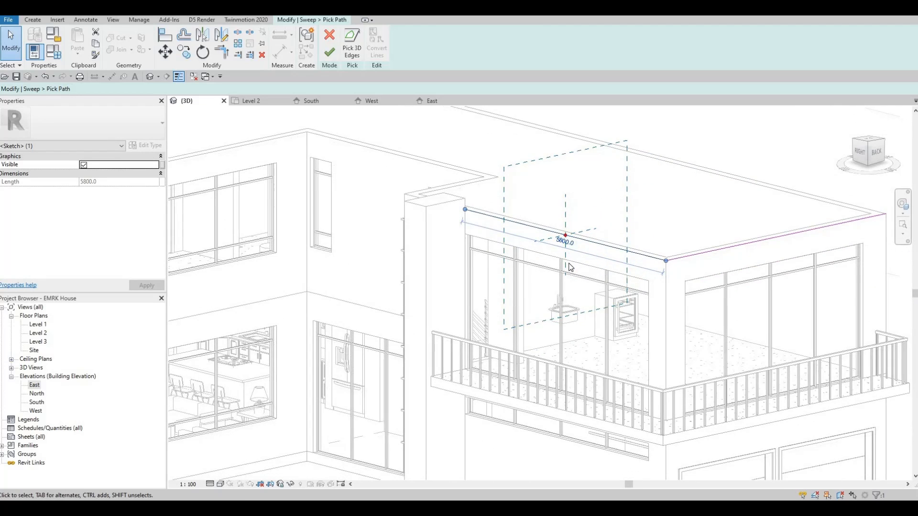
middle_drag(363, 167, 326, 161)
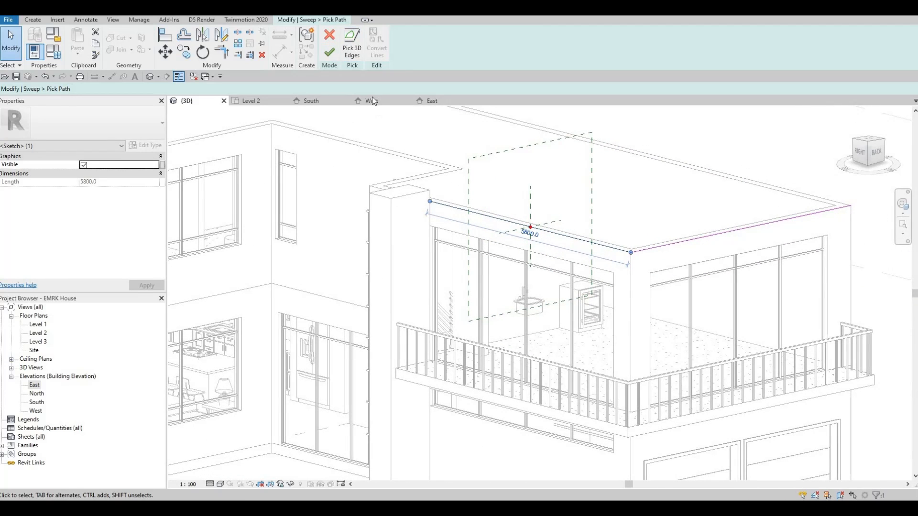
click(329, 52)
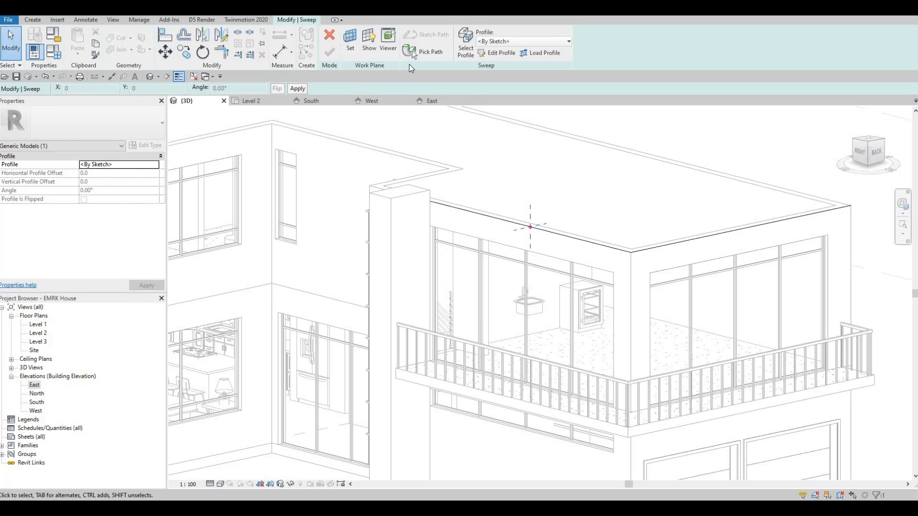
Edit the sweep profile and sketch a rectangle about 1520 by 160 mm outward and down from the path's reference point.
click(496, 52)
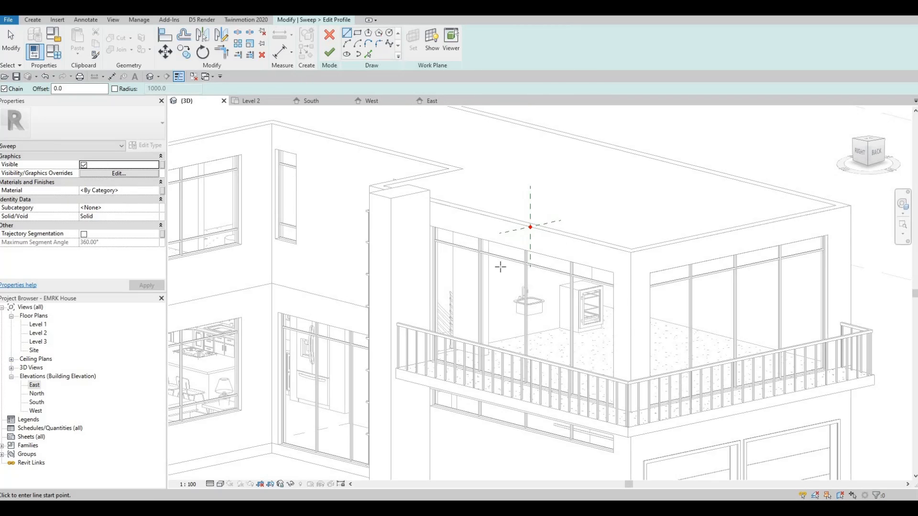
scroll(526, 234, up, 5)
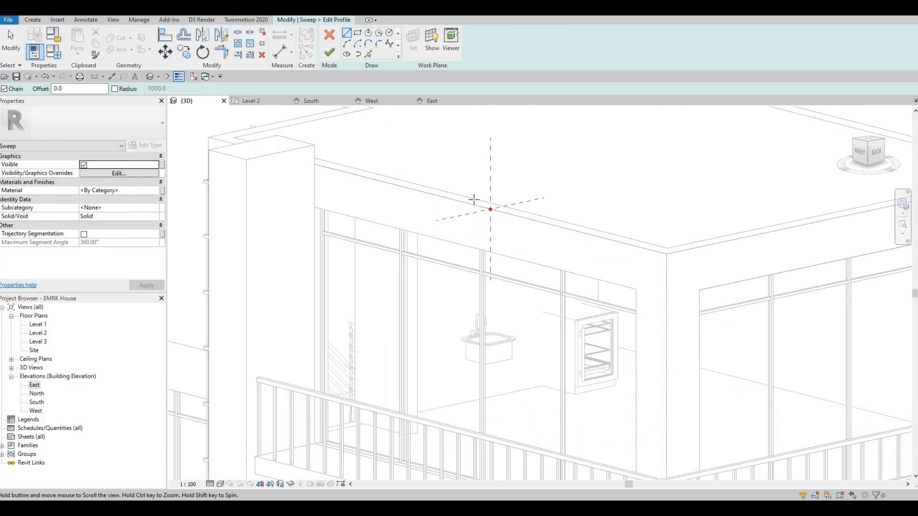
scroll(474, 202, up, 2)
shift+middle_drag(704, 240, 669, 235)
middle_drag(669, 235, 856, 264)
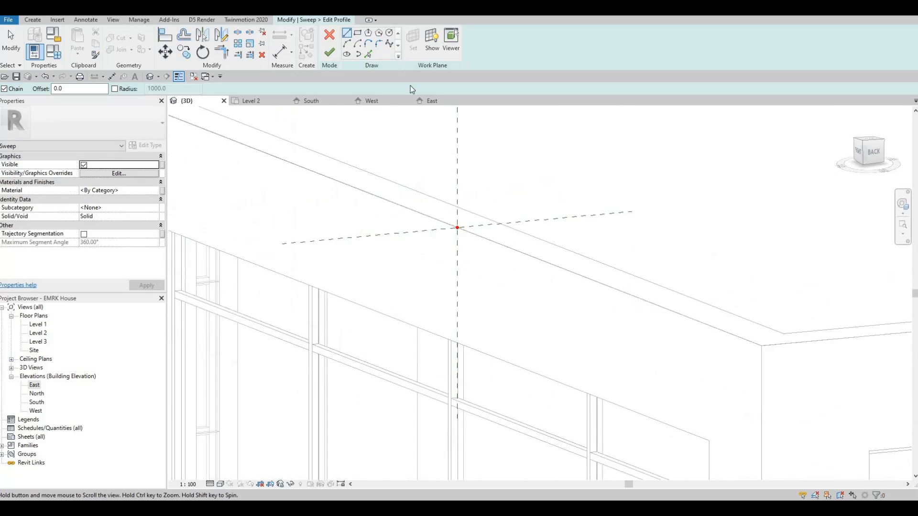
click(357, 33)
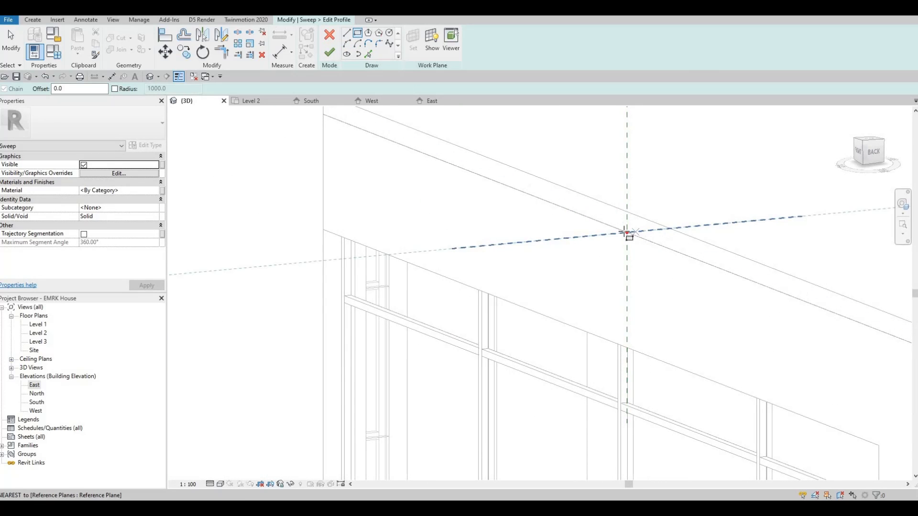
click(627, 233)
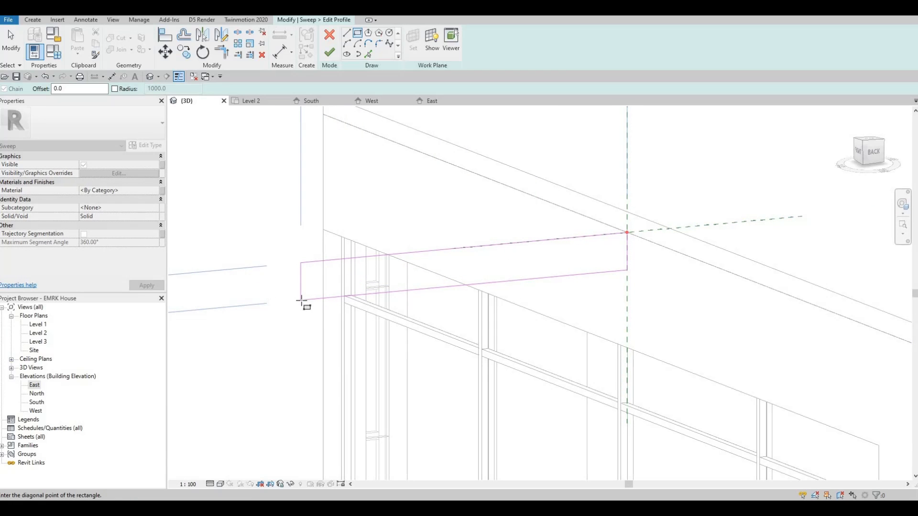
scroll(411, 294, down, 5)
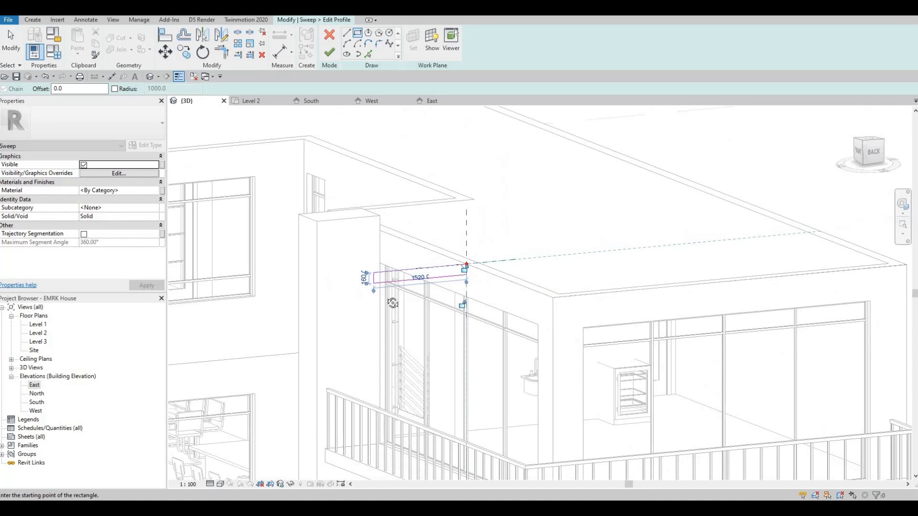
mouse_move(392, 303)
shift+middle_down()
mouse_move(363, 324)
mouse_move(381, 330)
mouse_move(389, 250)
mouse_move(362, 306)
mouse_move(385, 285)
shift+middle_up()
scroll(385, 285, up, 4)
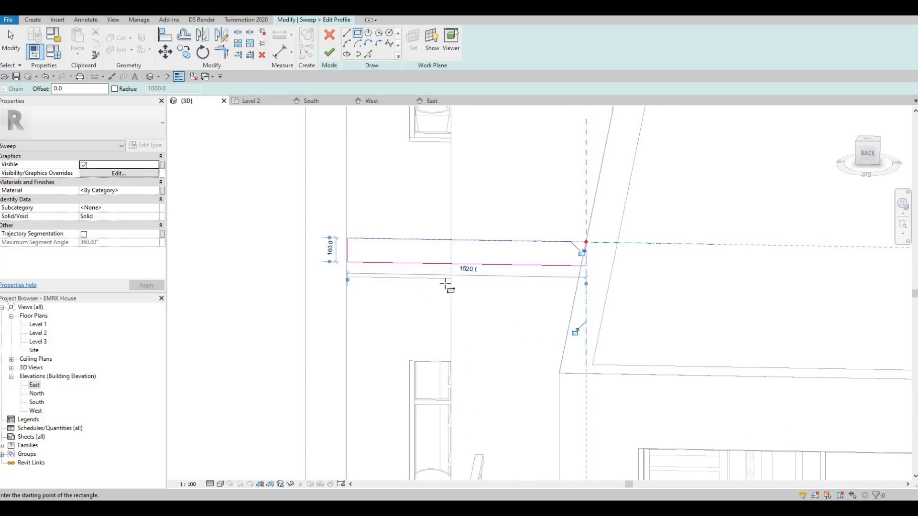
key(Escape)
key(Escape)
Set the profile rectangle's height to 150 mm by moving its lower edge.
click(484, 265)
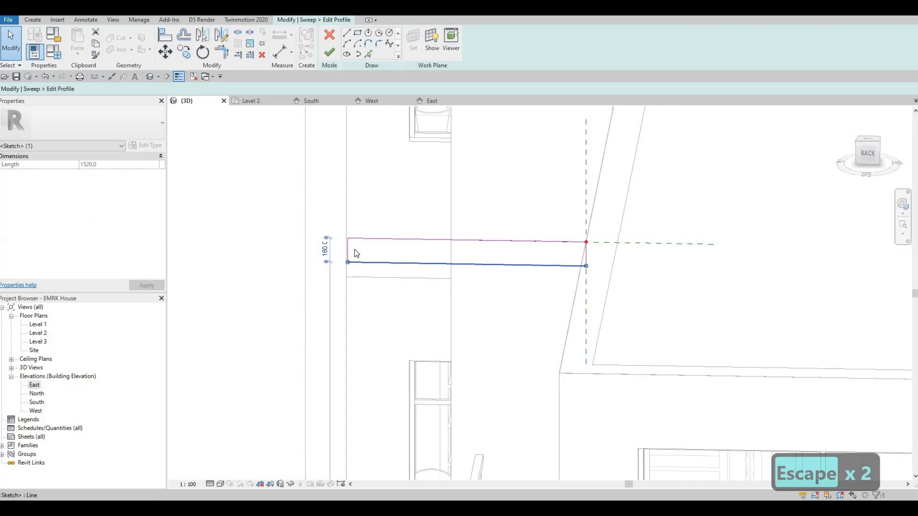
click(326, 249)
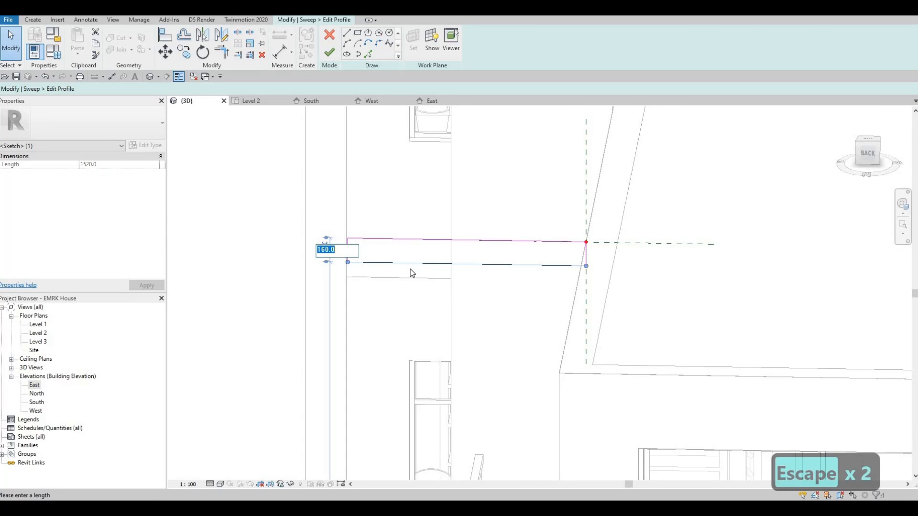
text(150)
key(Return)
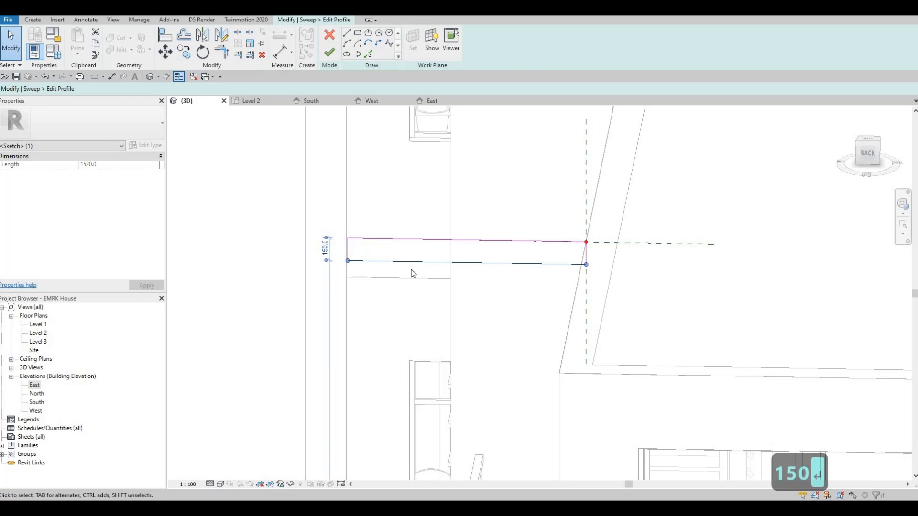
Set the sweep profile rectangle's width to 950 mm by moving its outer vertical edge.
click(349, 251)
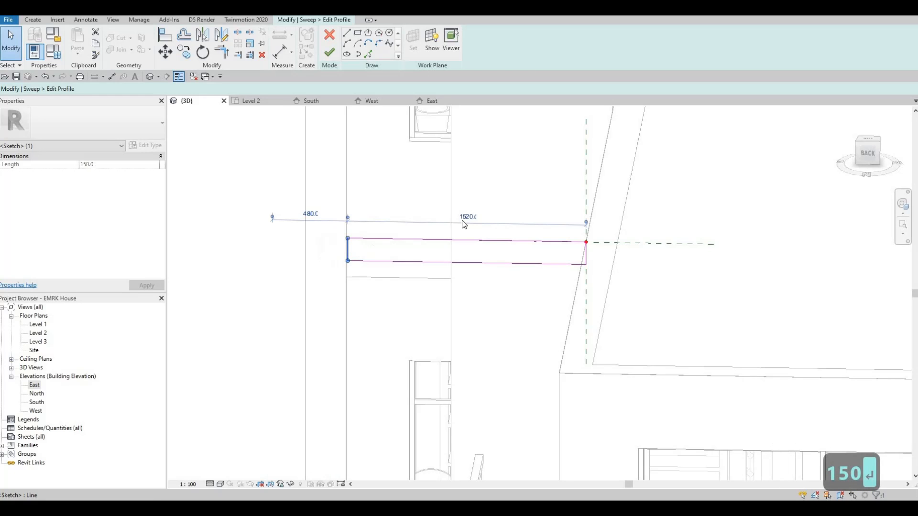
mouse_move(488, 264)
shift+middle_down()
mouse_move(557, 272)
mouse_move(700, 245)
mouse_move(820, 257)
mouse_move(541, 266)
mouse_move(502, 211)
shift+middle_up()
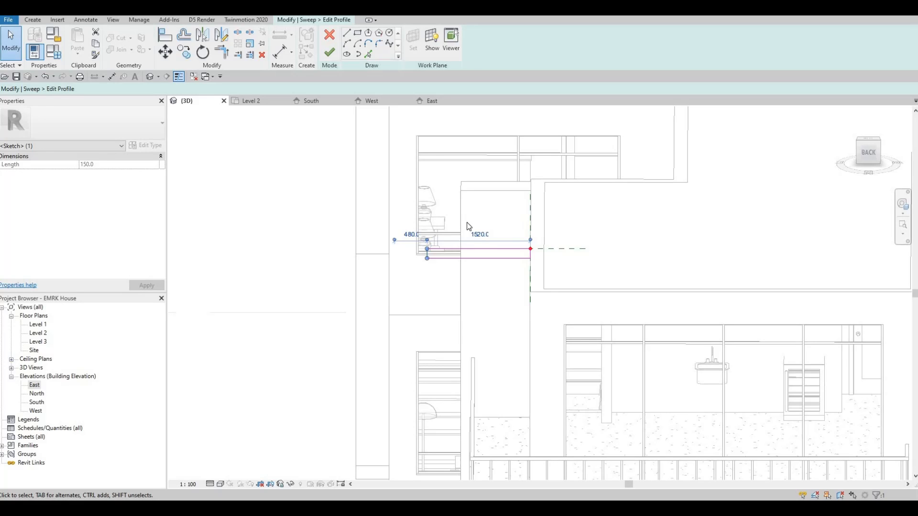
click(478, 236)
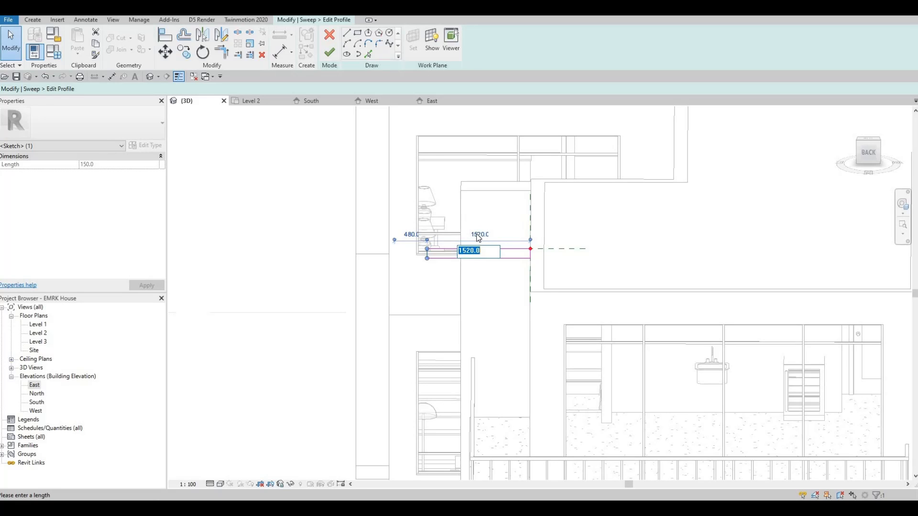
text(100)
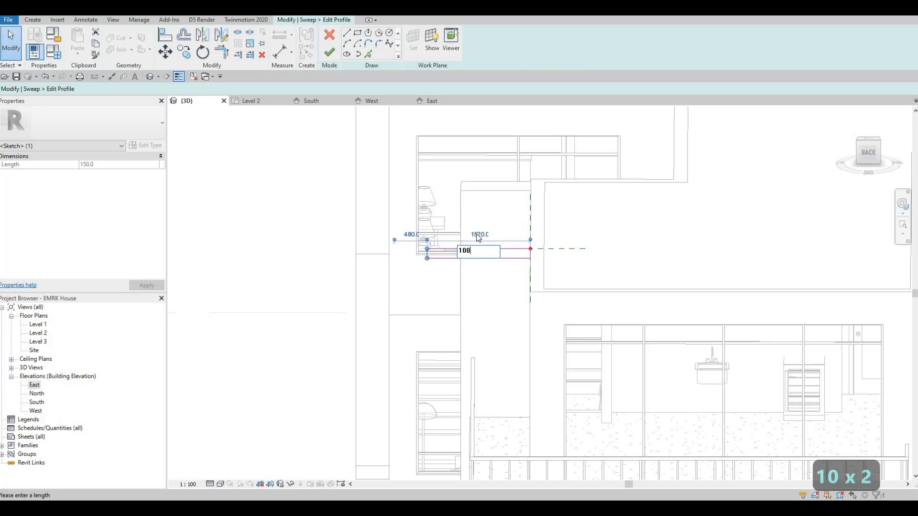
key(BackSpace)
key(BackSpace)
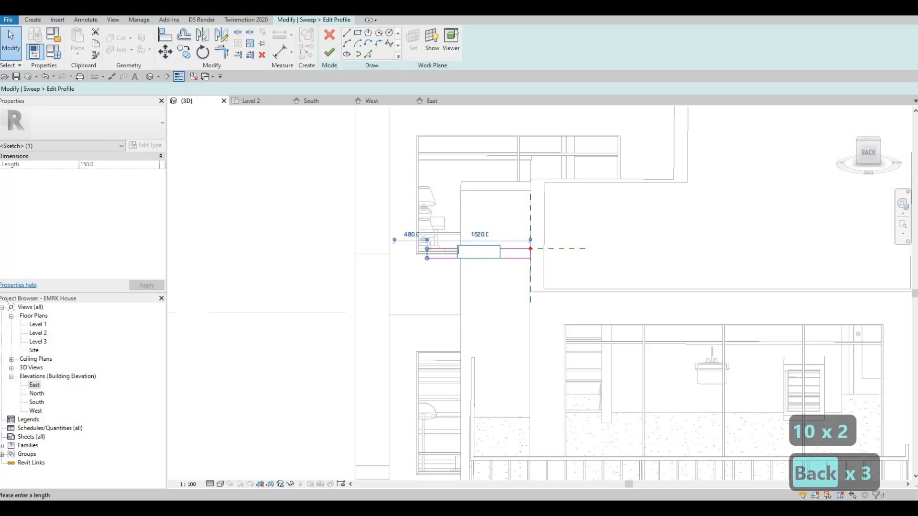
text(950)
key(Return)
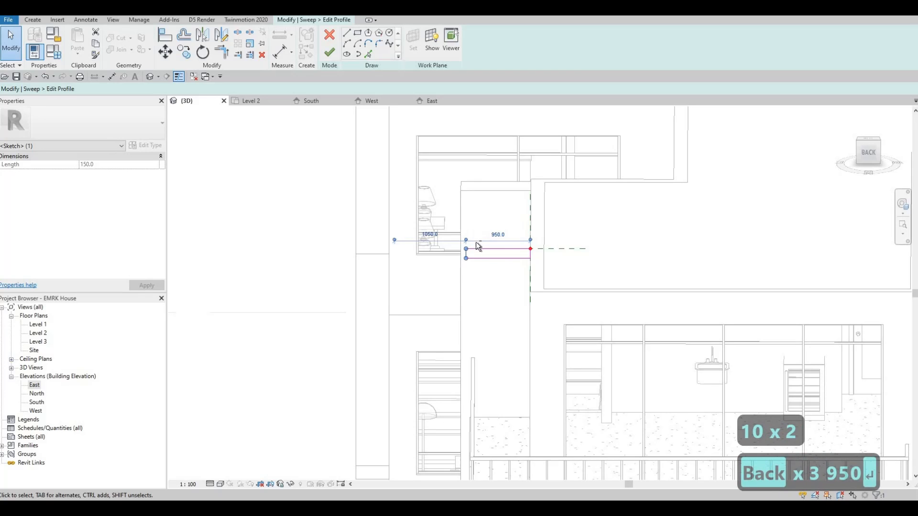
Set the profile rectangle's width to 800 mm, and finish the profile and the sweep.
click(503, 235)
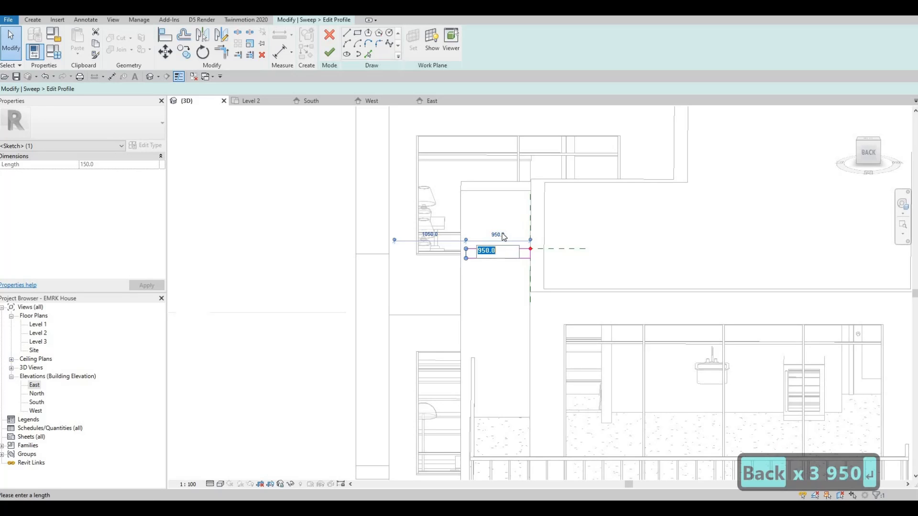
text(800)
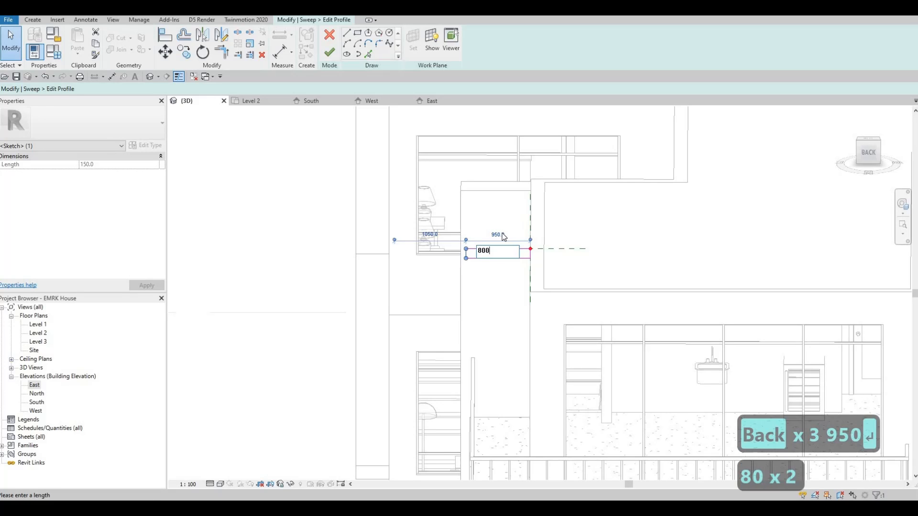
key(Return)
shift+middle_drag(652, 238, 454, 100)
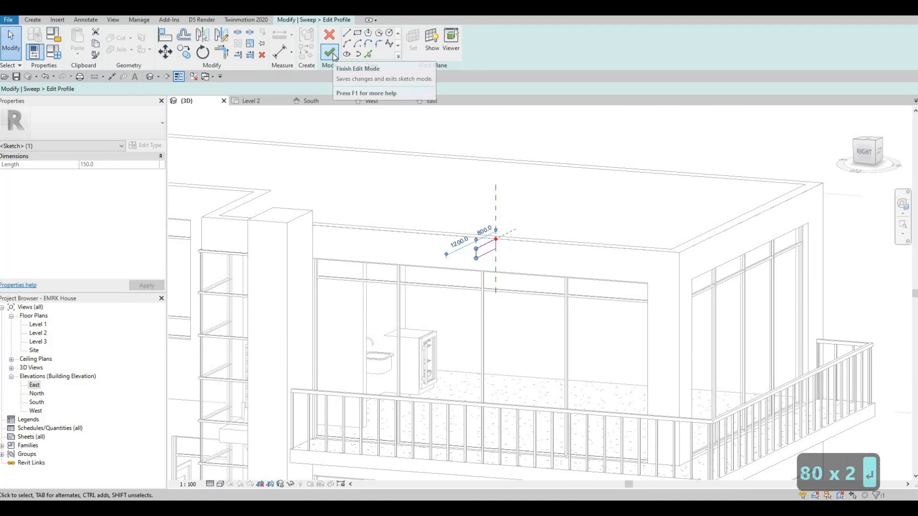
click(332, 55)
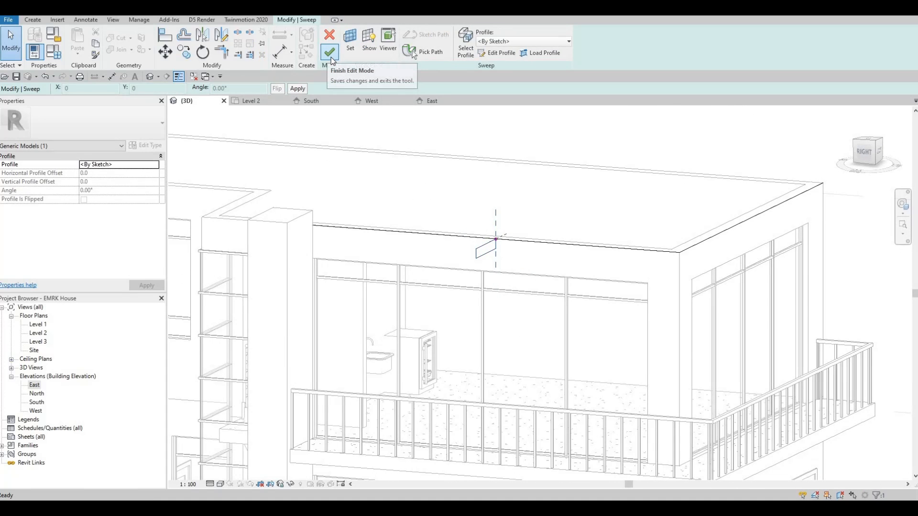
click(330, 53)
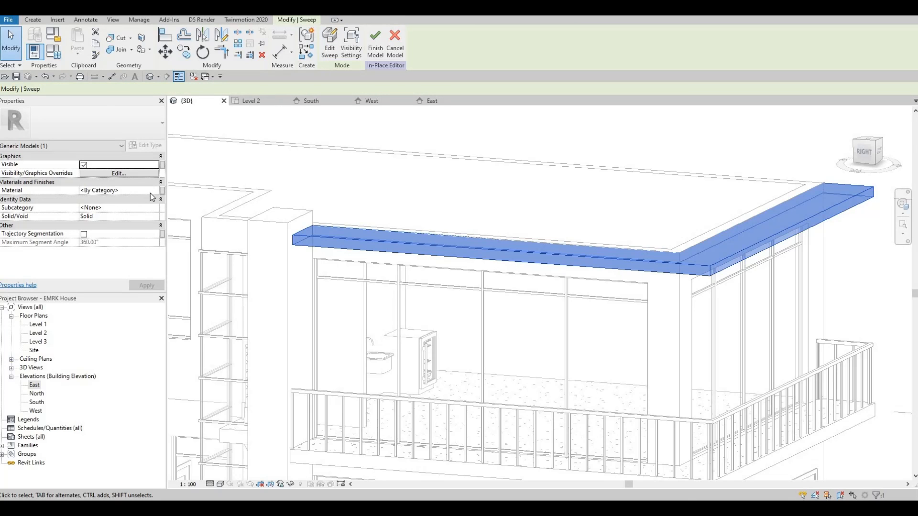
Load Aluminum, Anodized Blue from the AEC Materials library, assign it to the canopy sweep, and finish the in-place model.
click(154, 191)
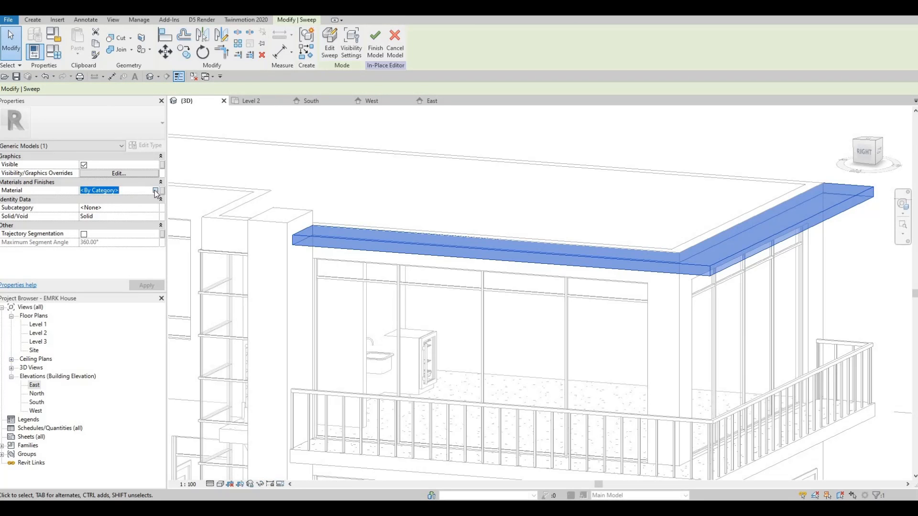
click(156, 191)
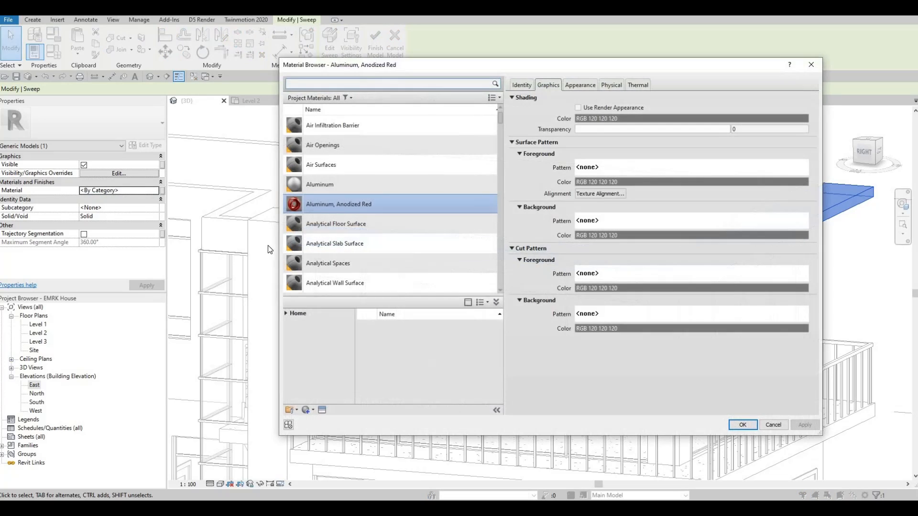
click(289, 316)
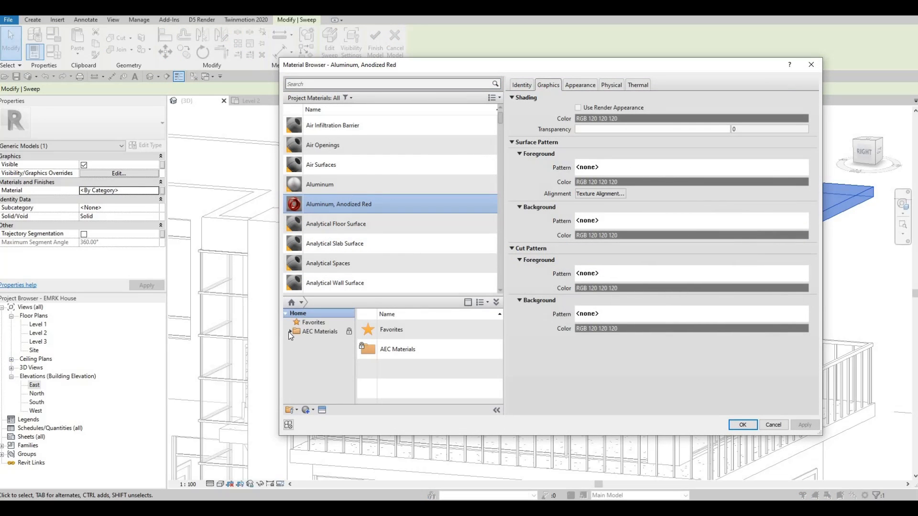
click(290, 332)
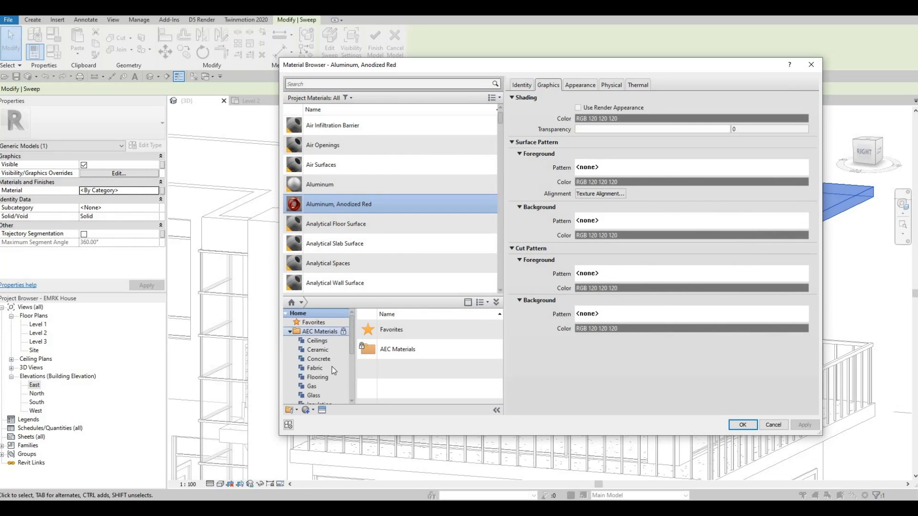
click(319, 331)
scroll(415, 360, down, 3)
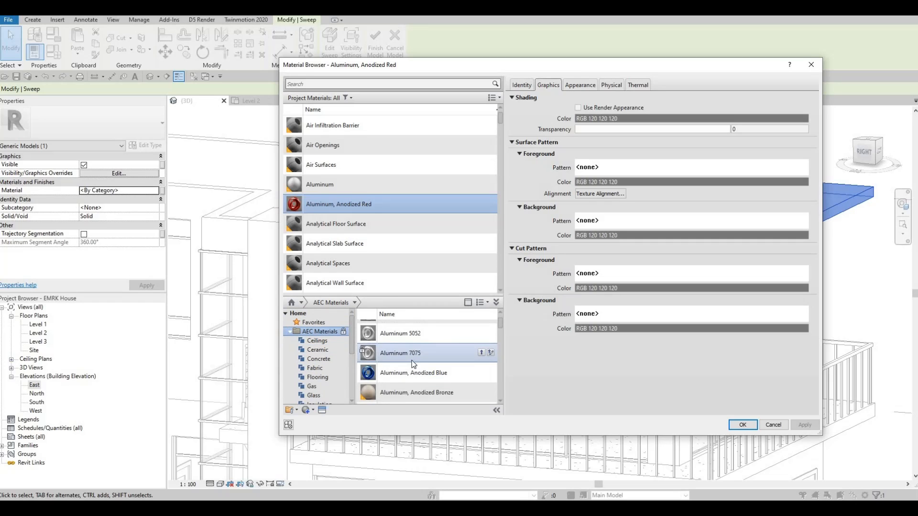
scroll(414, 363, down, 1)
scroll(468, 374, up, 1)
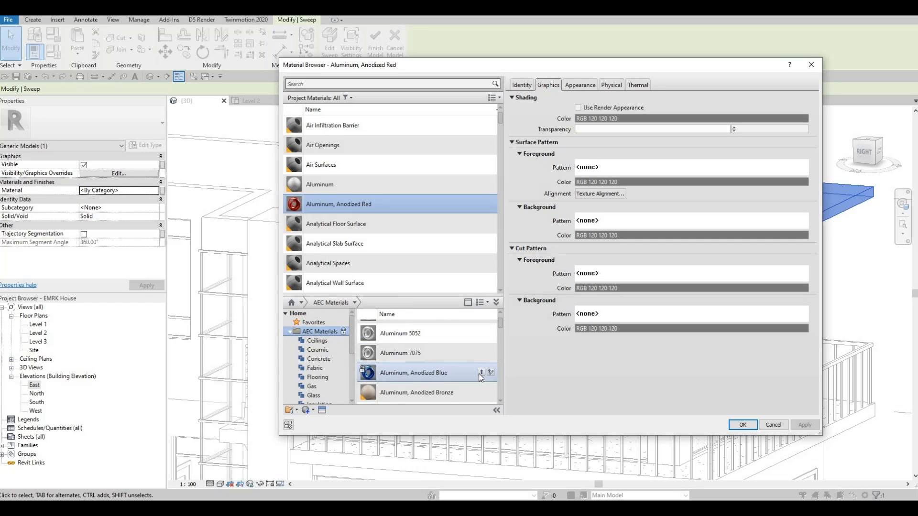
click(481, 373)
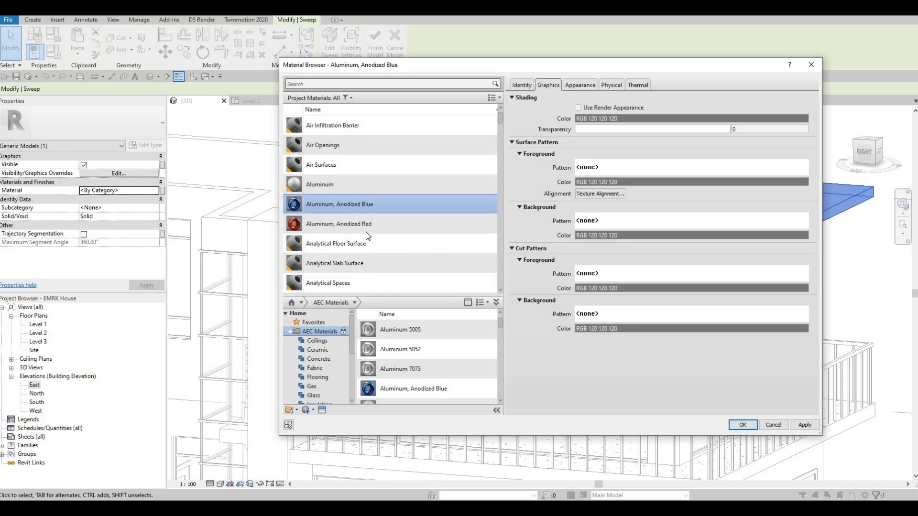
click(736, 425)
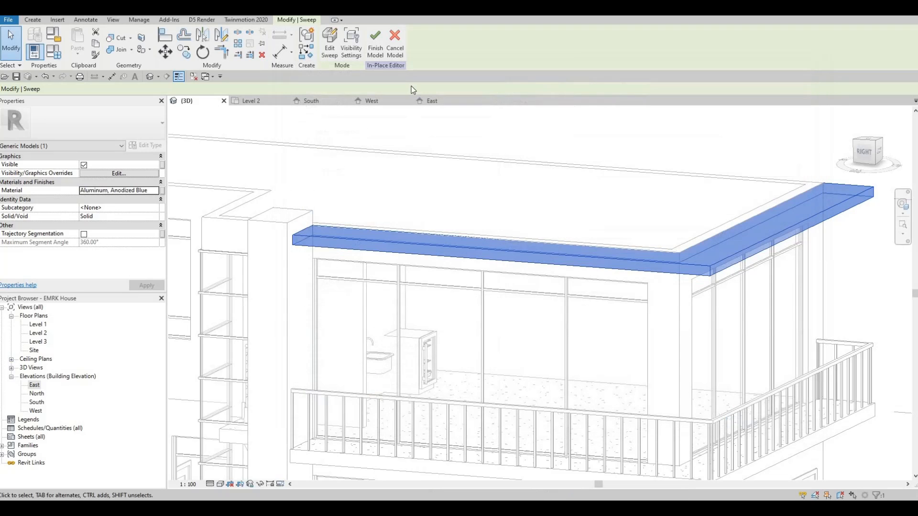
click(375, 47)
key(Escape)
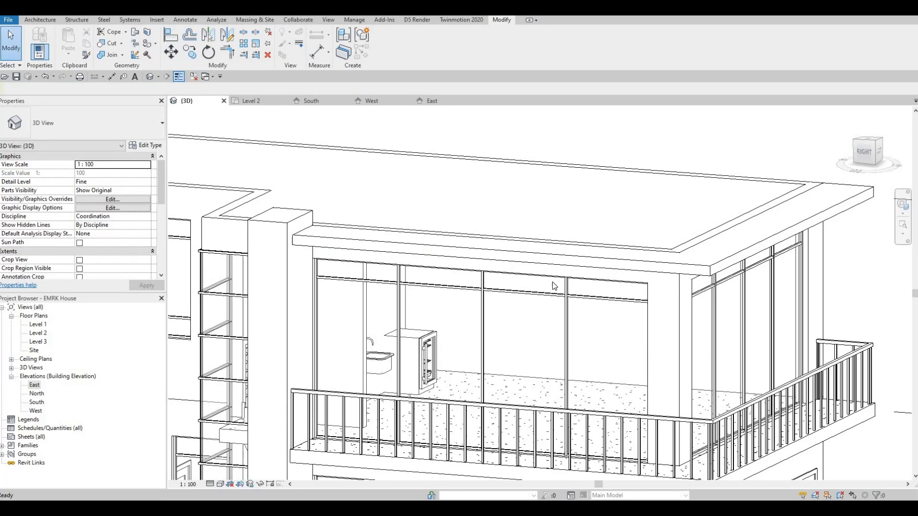
Reopen the canopy model for in-place editing and enter its sweep profile sketch.
shift+middle_drag(517, 243, 459, 266)
shift+middle_drag(392, 273, 537, 251)
scroll(564, 258, up, 5)
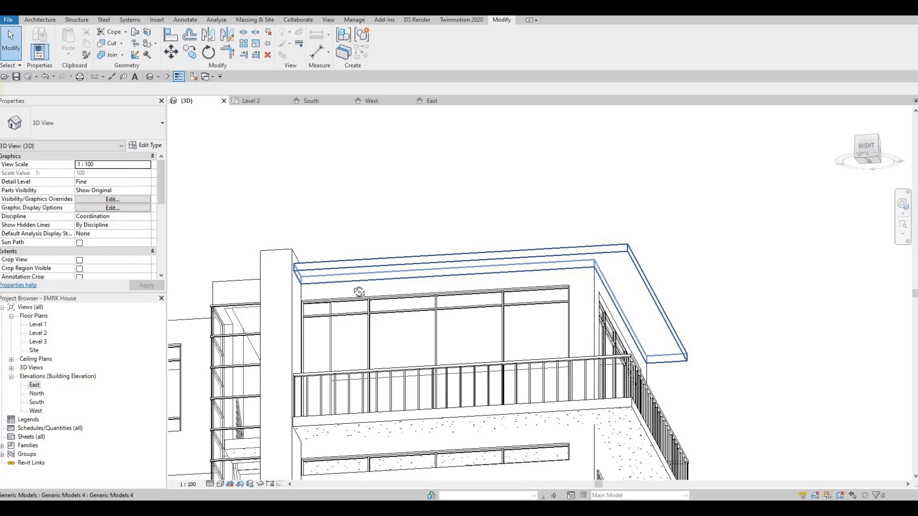
shift+middle_drag(370, 321, 365, 340)
shift+middle_drag(396, 226, 399, 257)
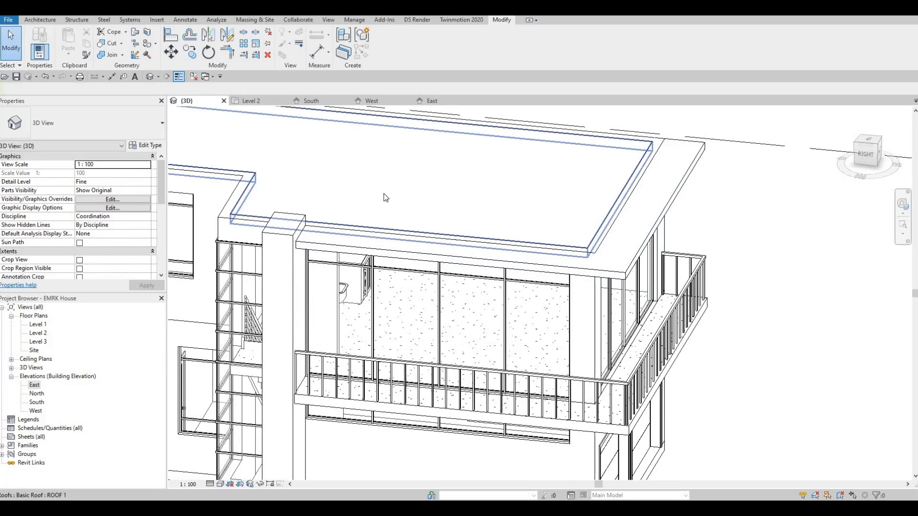
shift+middle_drag(386, 197, 376, 306)
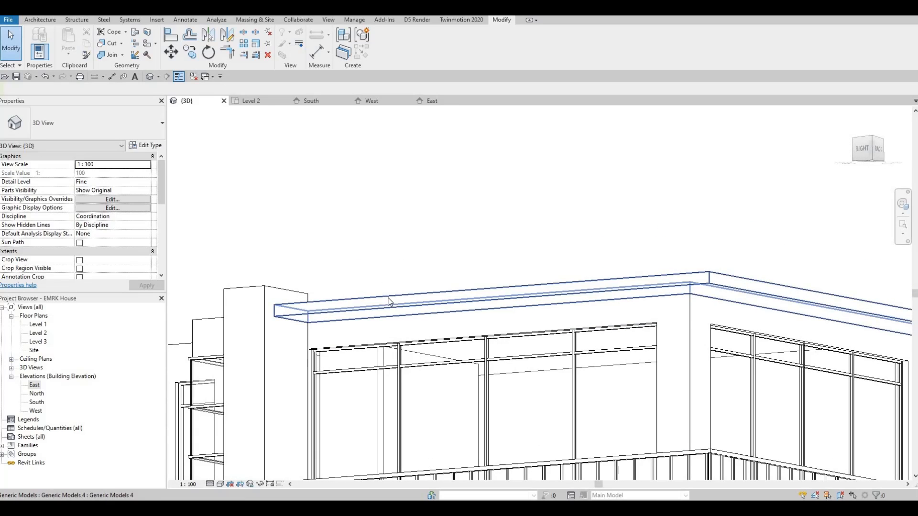
click(385, 52)
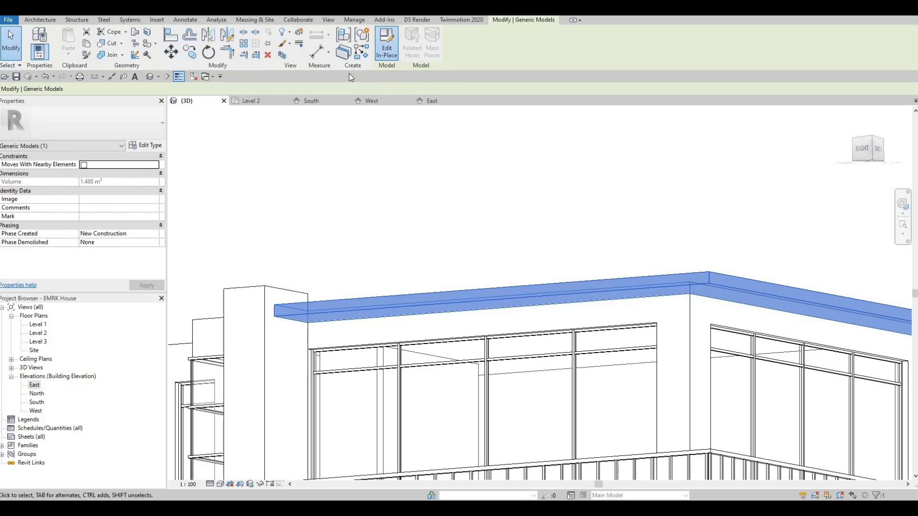
click(405, 304)
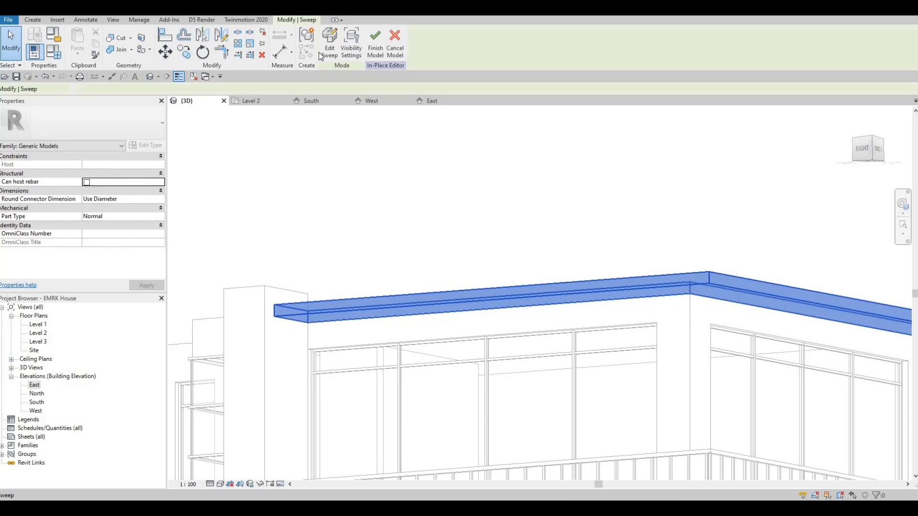
click(329, 46)
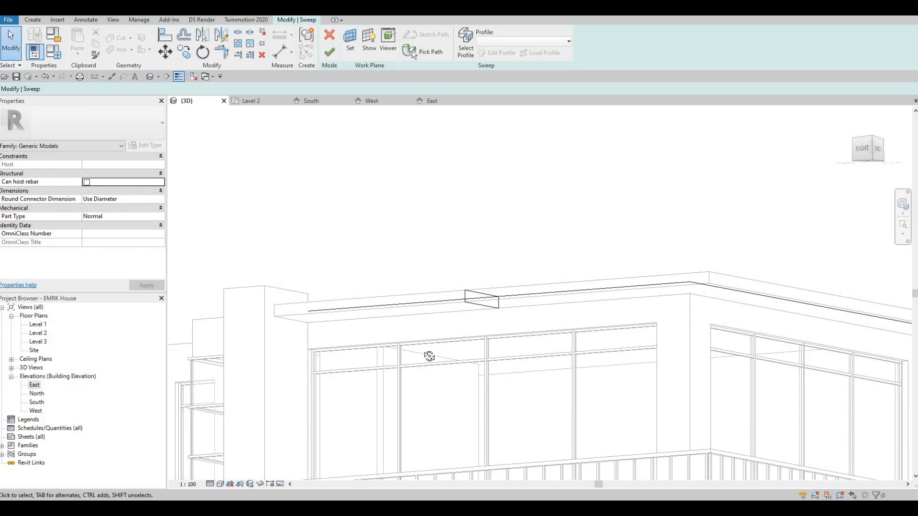
shift+middle_drag(469, 310, 471, 305)
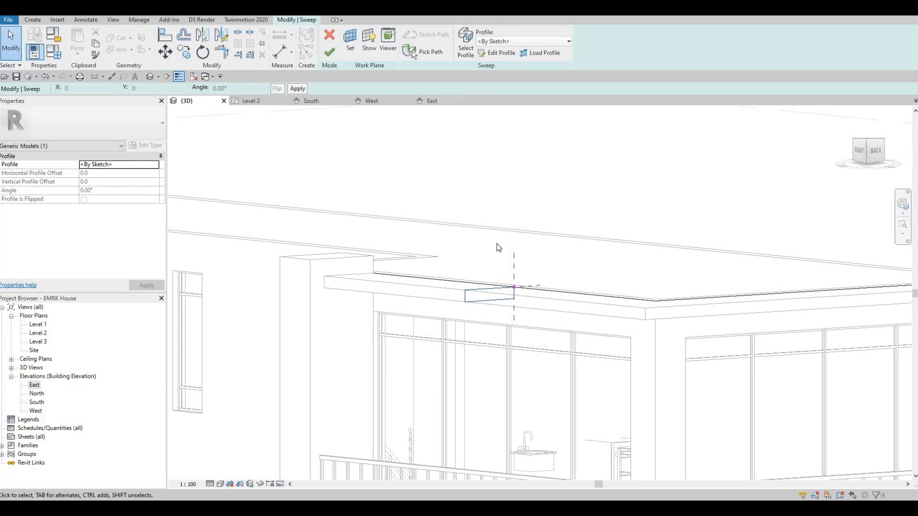
click(496, 53)
shift+middle_drag(435, 324, 412, 288)
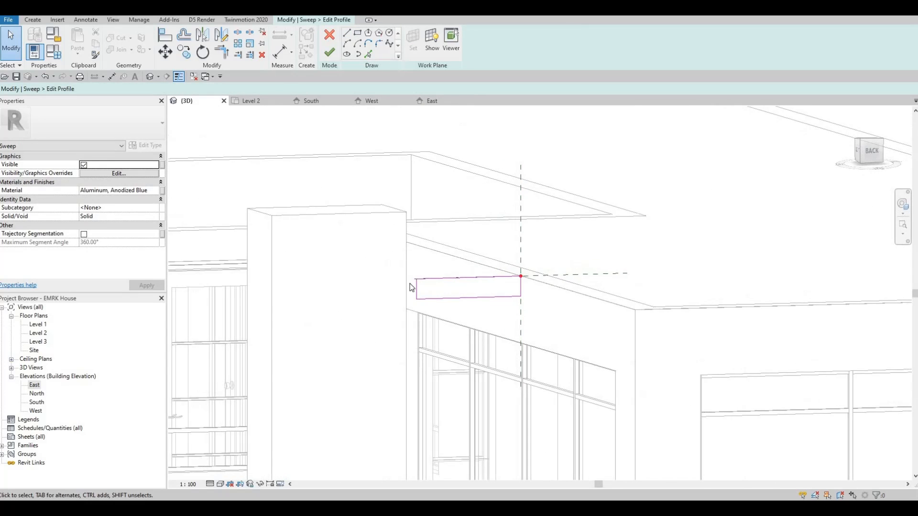
Sketch a narrow rectangle about 20 mm wide against the profile's outer edge, from above its top edge to about 75 mm below it.
scroll(418, 282, up, 5)
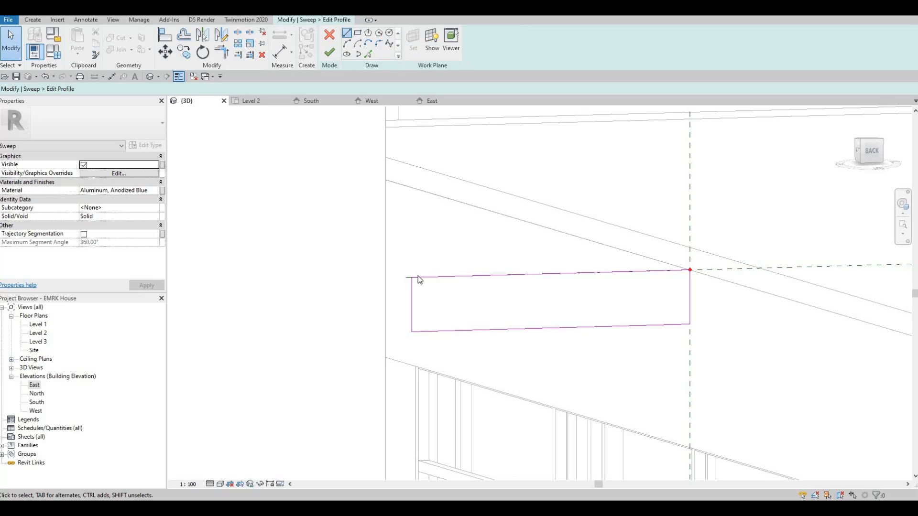
scroll(412, 281, up, 1)
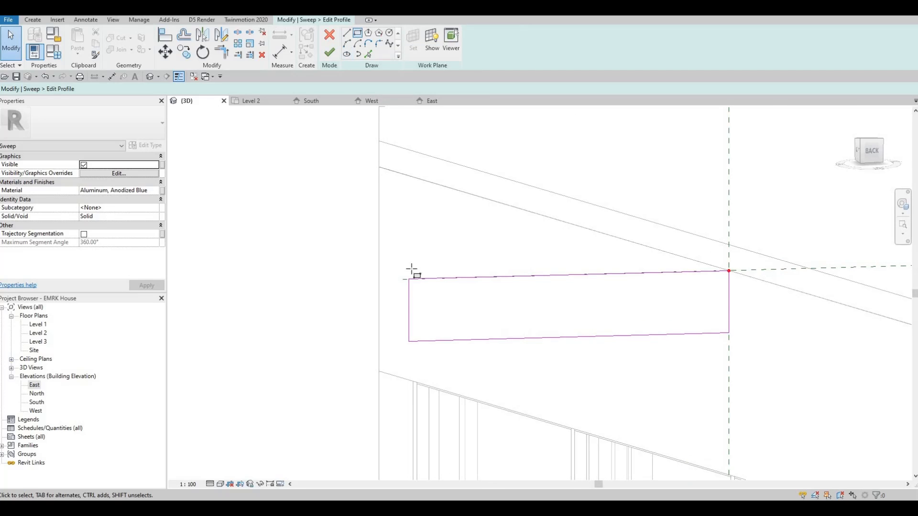
click(413, 317)
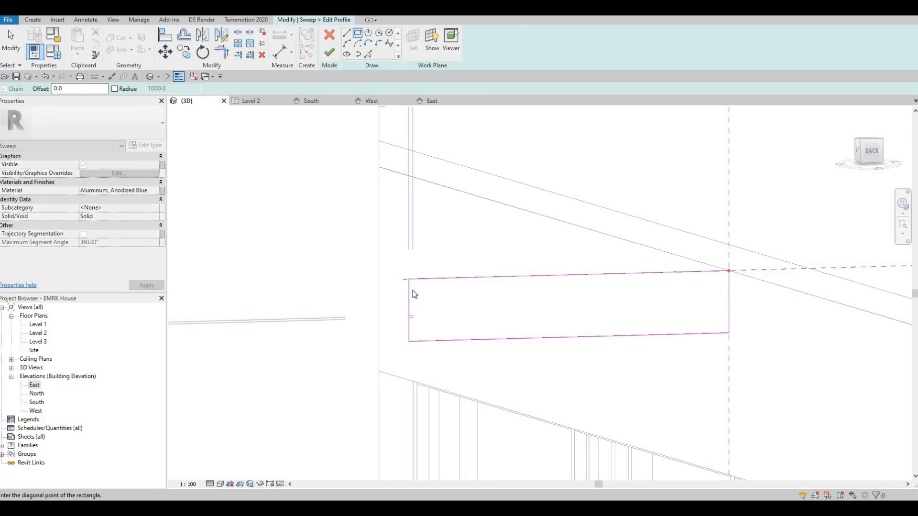
key(Escape)
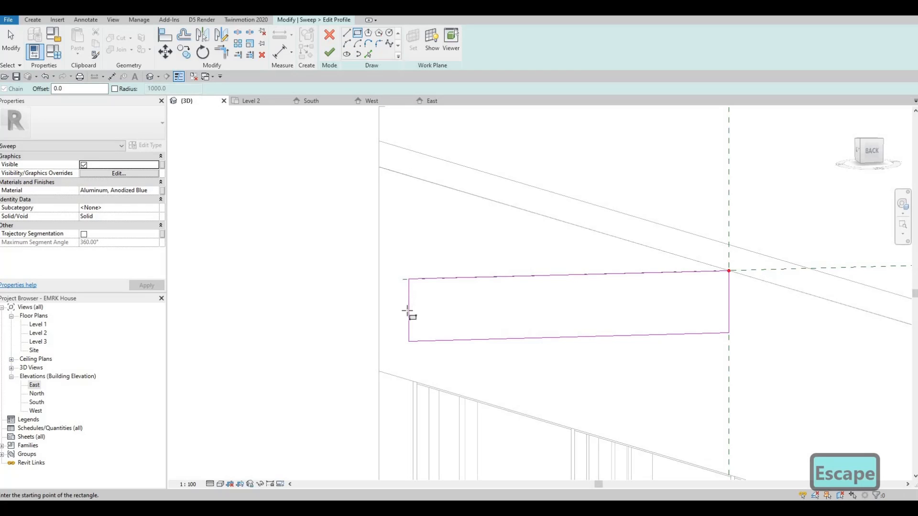
click(408, 315)
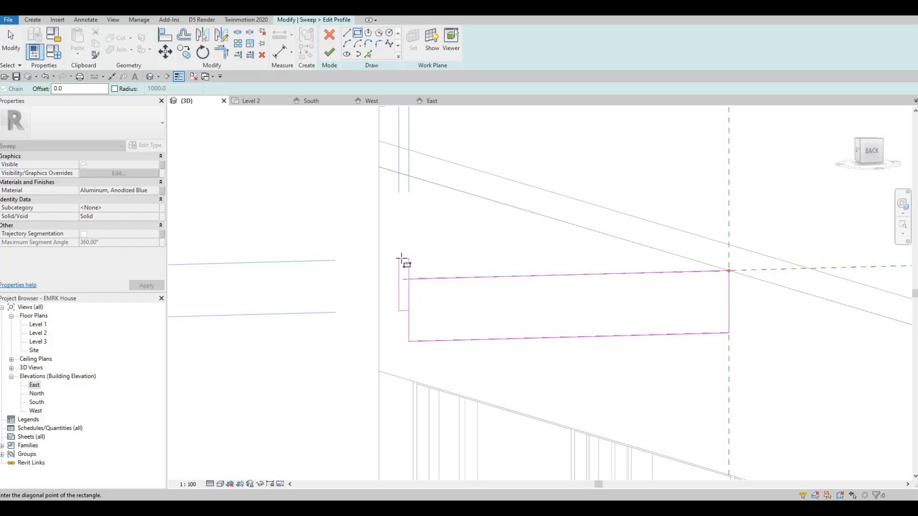
click(414, 302)
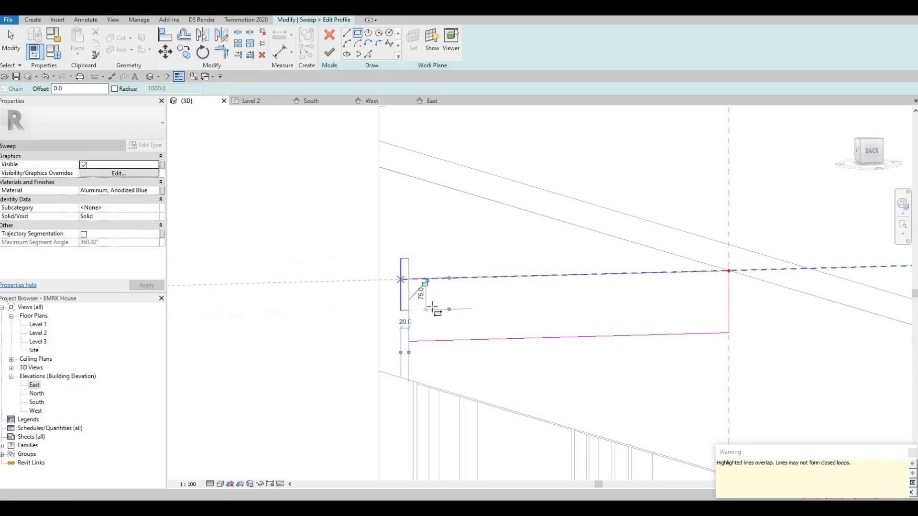
key(Escape)
scroll(421, 306, up, 3)
key(Escape)
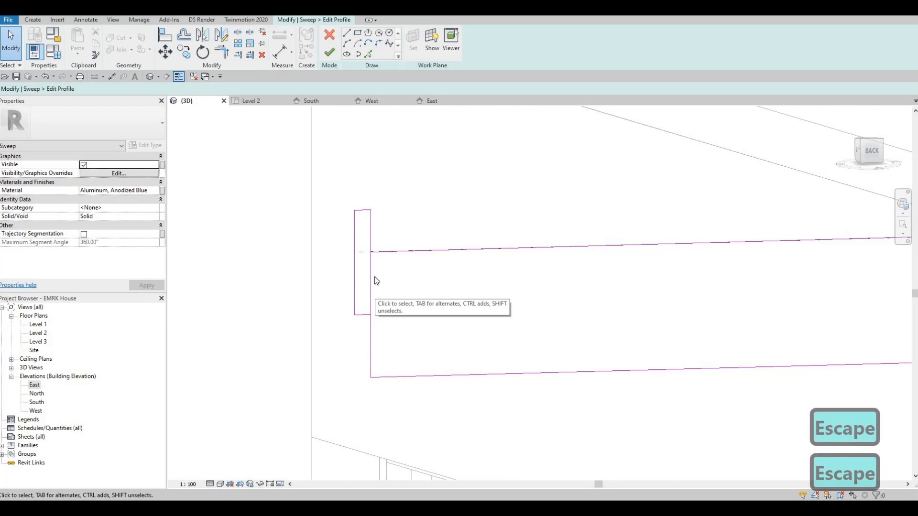
Delete the narrow rectangle sketched against the outer edge of the sweep profile.
middle_drag(373, 277, 374, 263)
key(Escape)
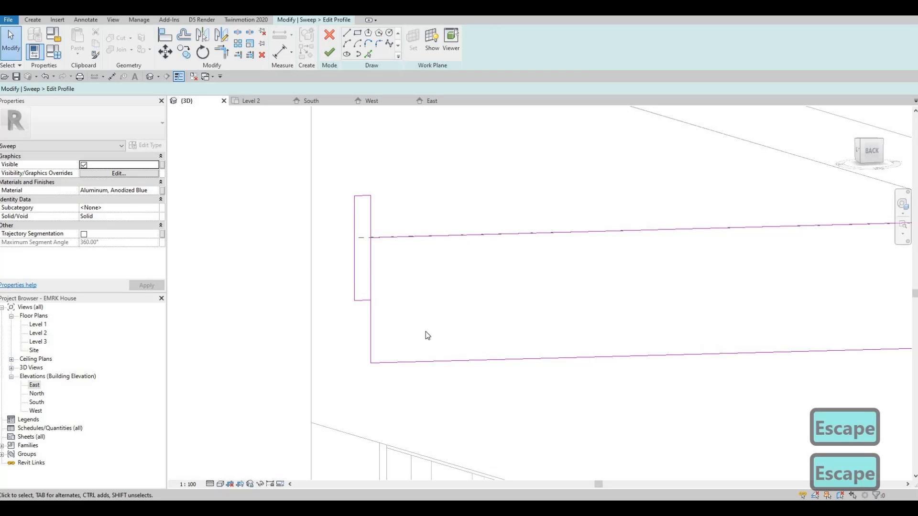
drag(340, 162, 426, 329)
key(Delete)
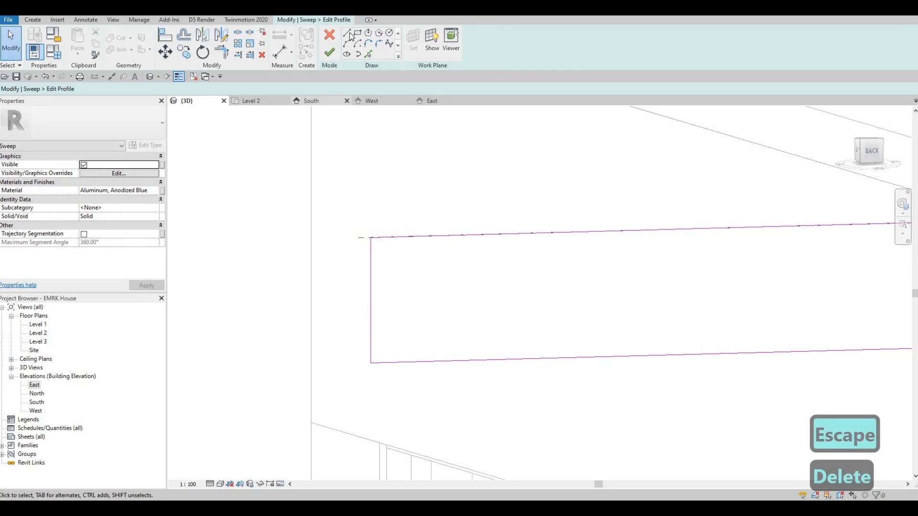
Sketch a short vertical line up from the profile's top edge near its outer end and a horizontal line about 50 mm outward from it.
click(350, 36)
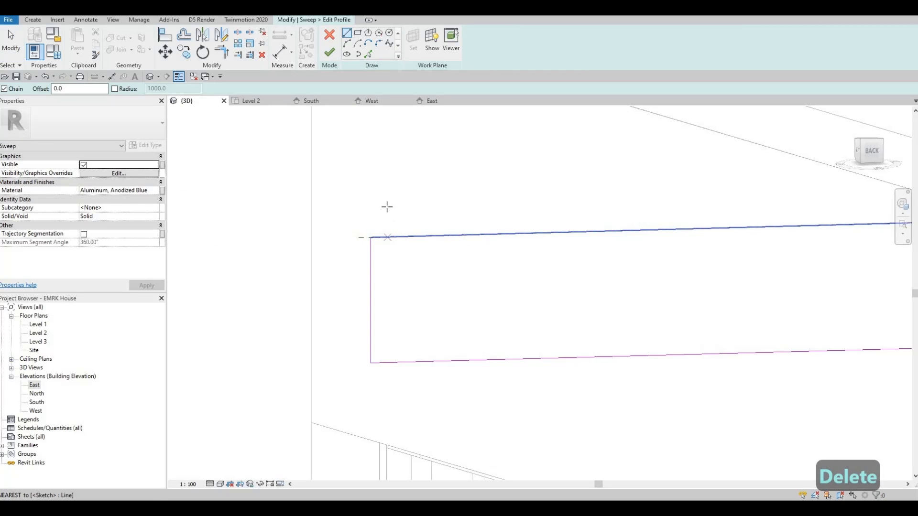
click(387, 207)
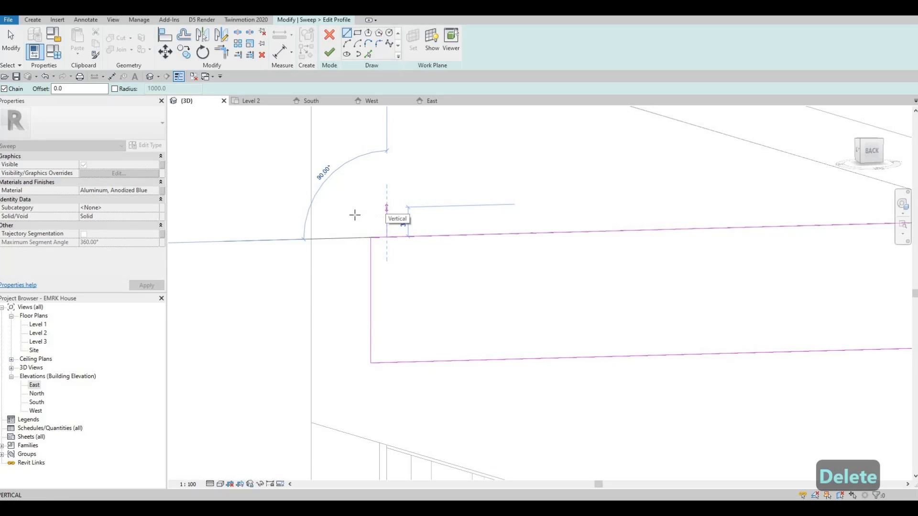
click(387, 207)
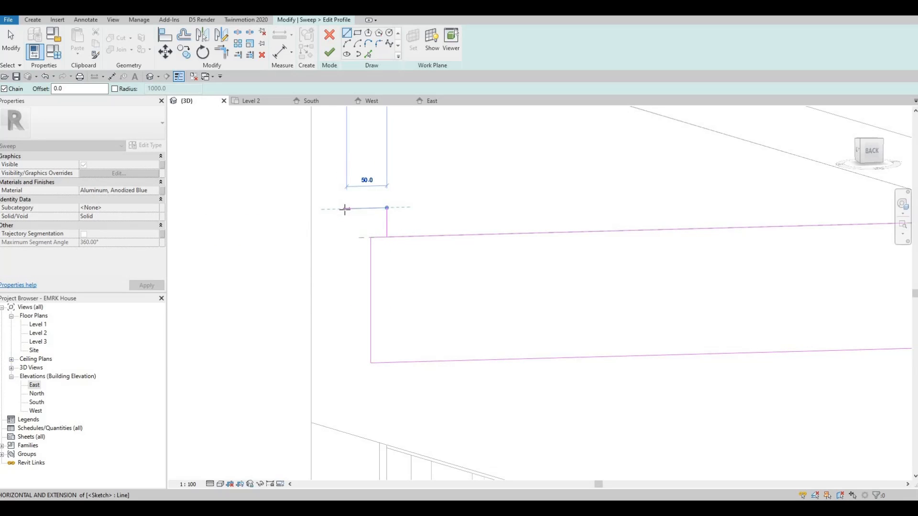
click(344, 330)
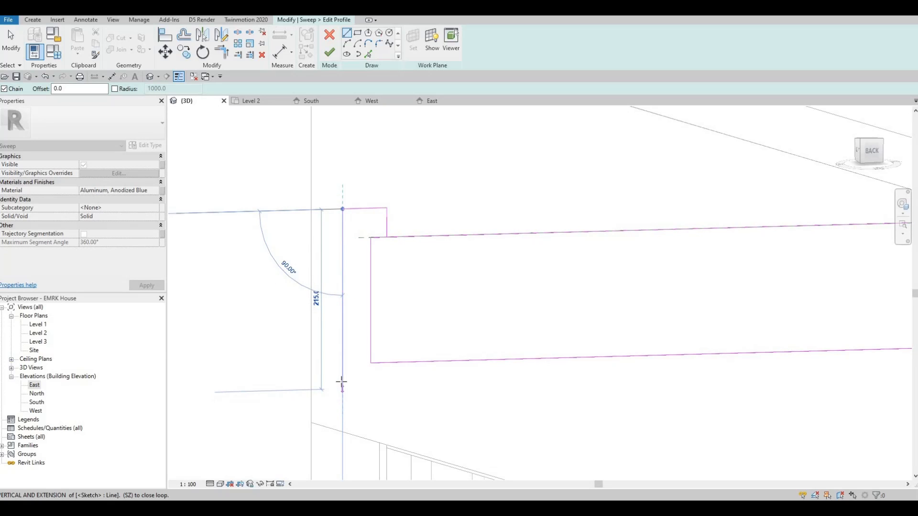
key(Escape)
key(Escape)
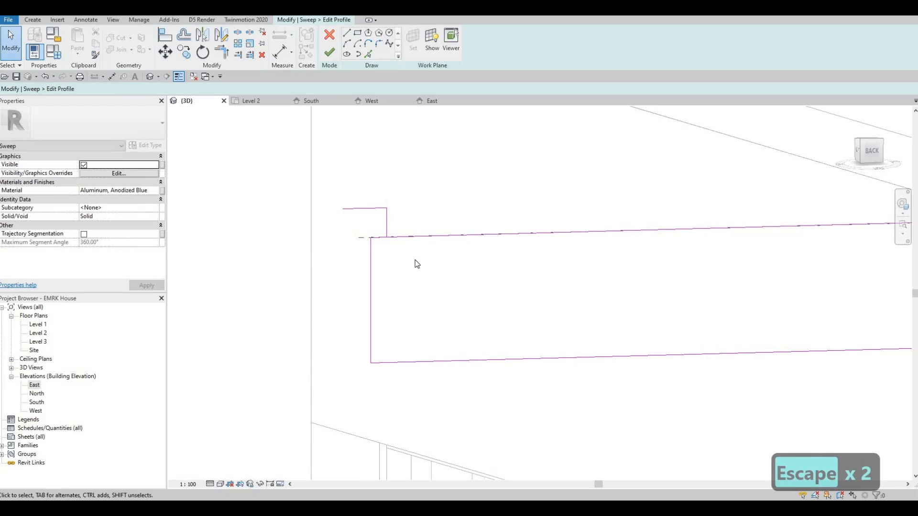
Mirror a copy of the two lip lines below the profile about a horizontal axis through the middle of its outer edge.
drag(322, 185, 406, 243)
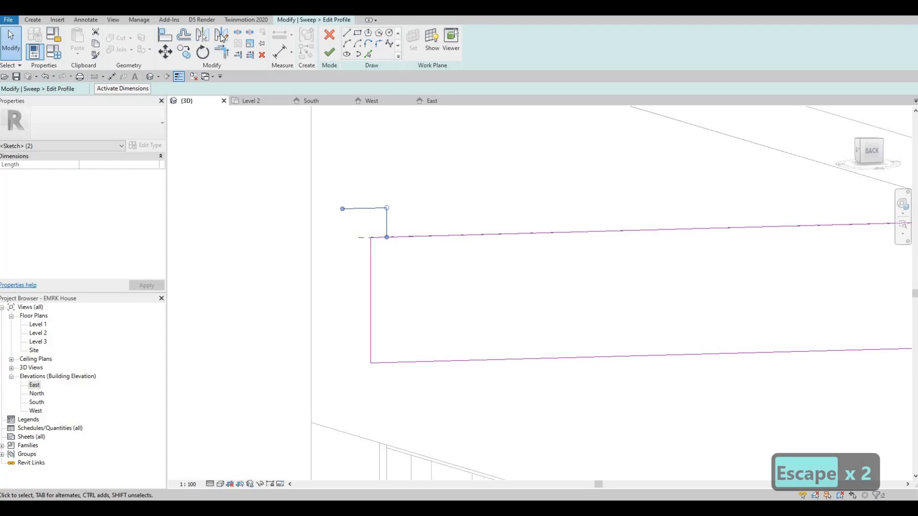
key(d)
key(m)
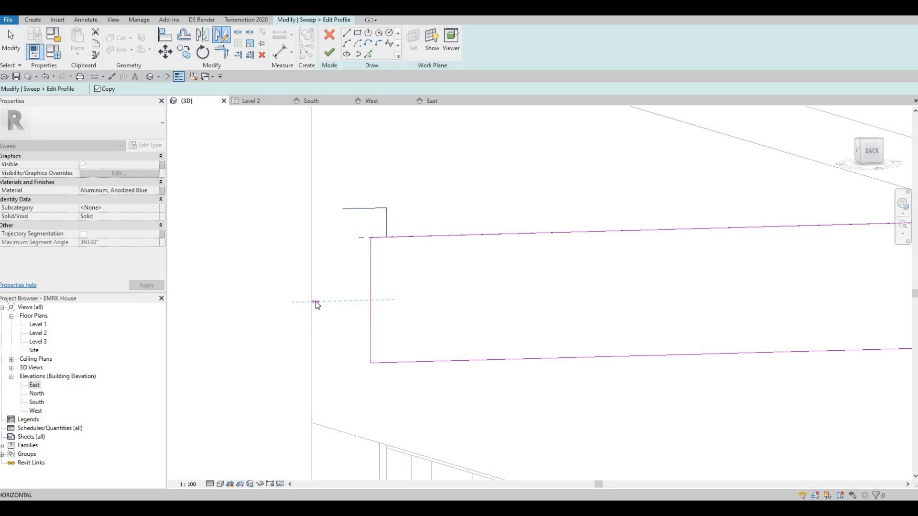
click(316, 302)
click(337, 301)
key(Escape)
key(Escape)
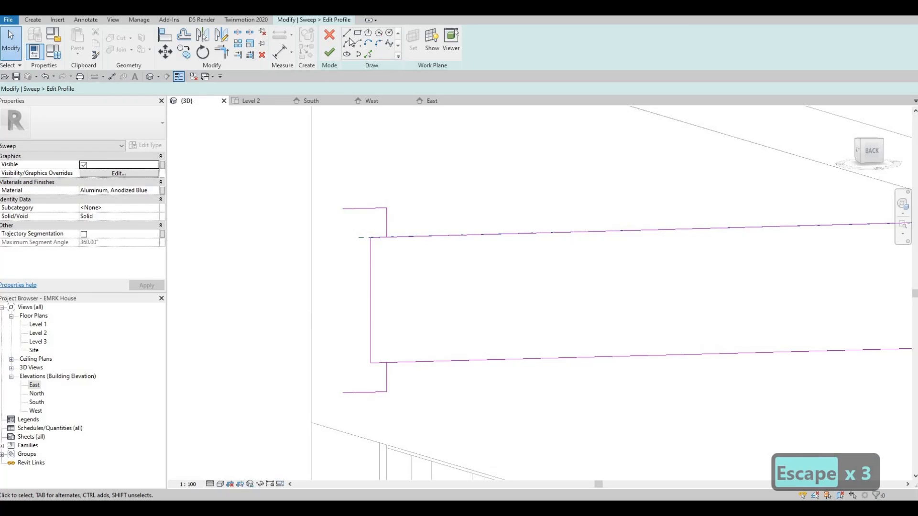
Close the lip outline with a vertical line joining the outer ends of the upper and lower horizontal lines.
key(l)
key(i)
click(343, 209)
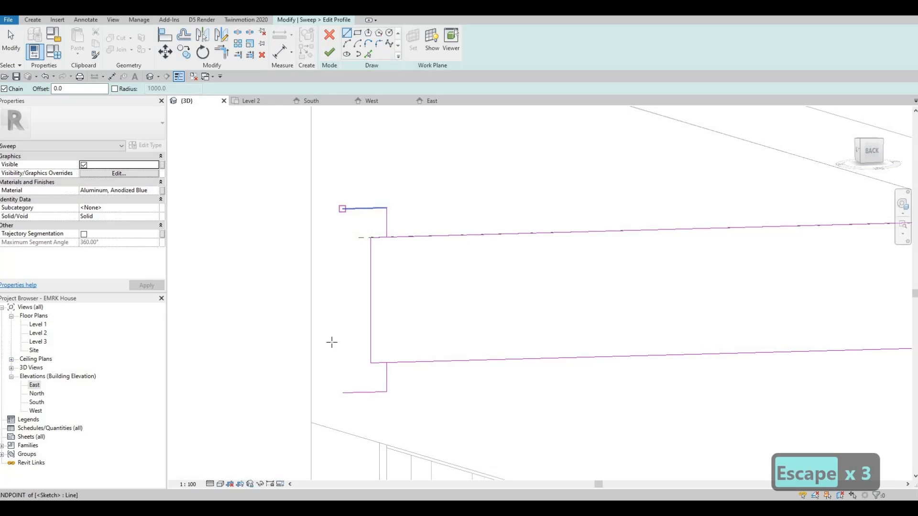
click(343, 391)
key(Escape)
key(Escape)
key(Escape)
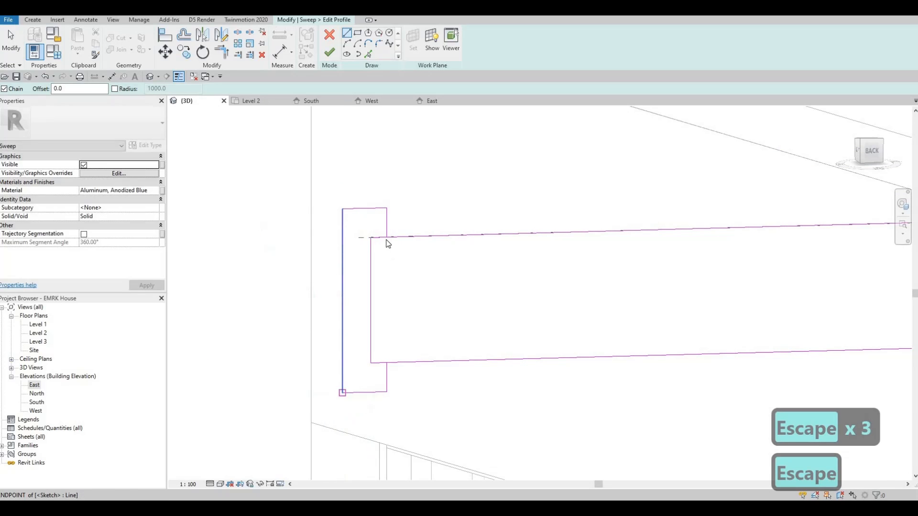
Trim the profile's long top and bottom edges back to the lip's short vertical lines and delete the leftover original outer edge.
scroll(387, 244, up, 2)
key(t)
key(r)
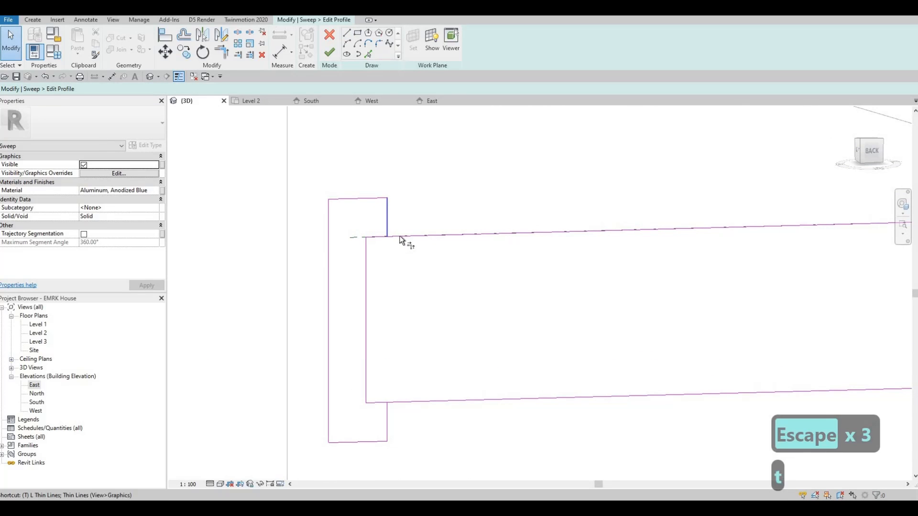
click(383, 236)
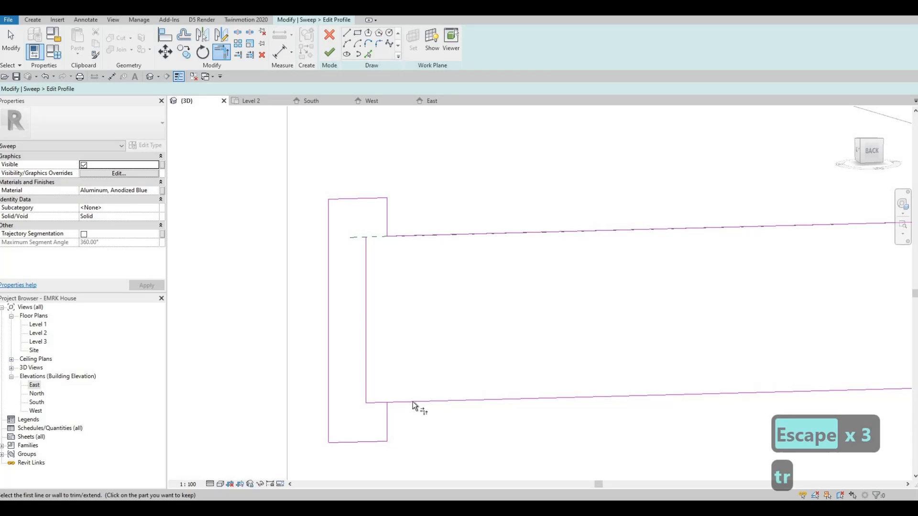
click(385, 414)
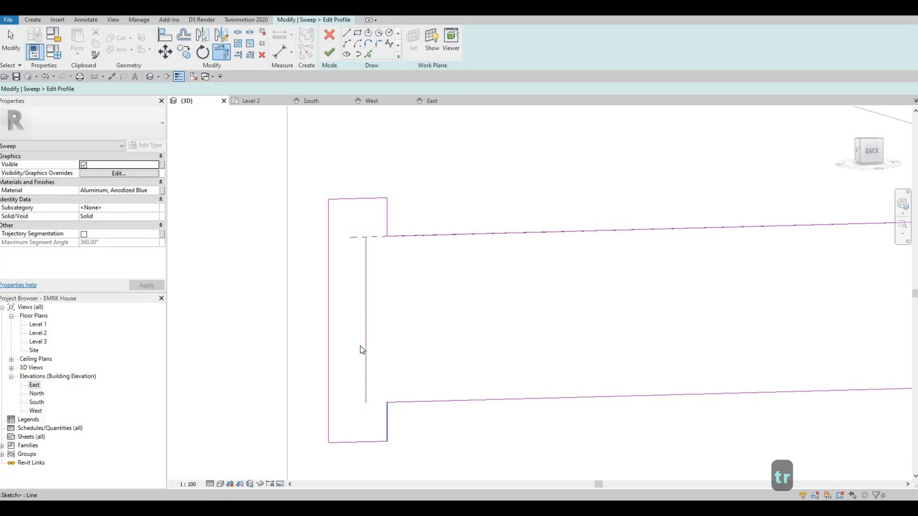
key(Escape)
key(Escape)
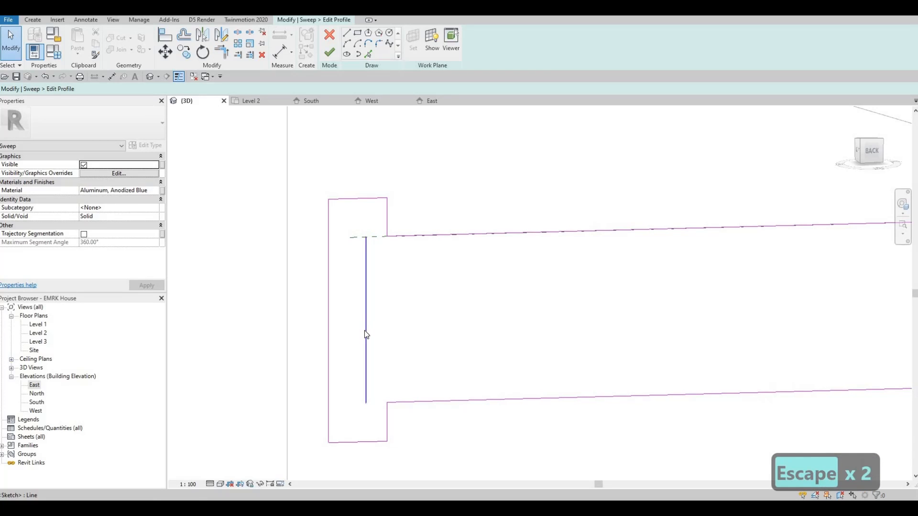
click(366, 331)
key(Delete)
Sketch a 30 mm horizontal line inward from the upper part of the lip's outer edge.
scroll(417, 313, down, 3)
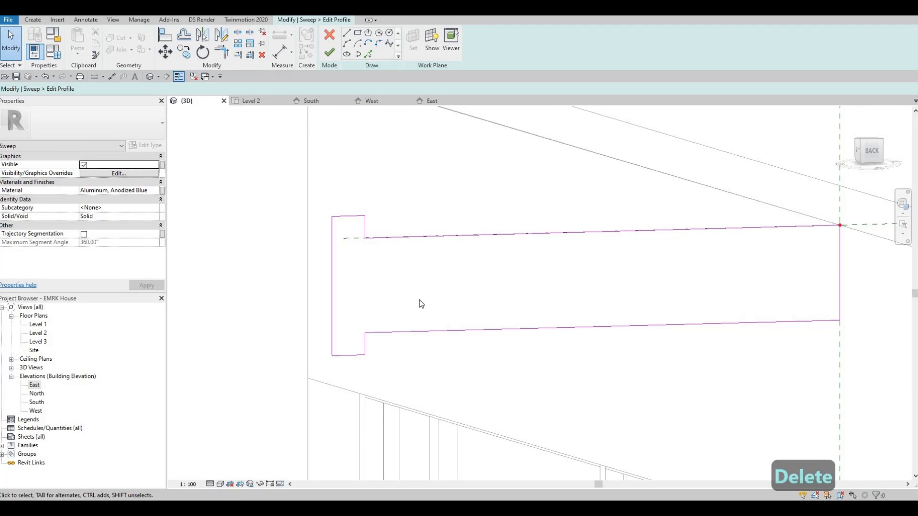
middle_drag(442, 339, 414, 286)
scroll(414, 286, down, 1)
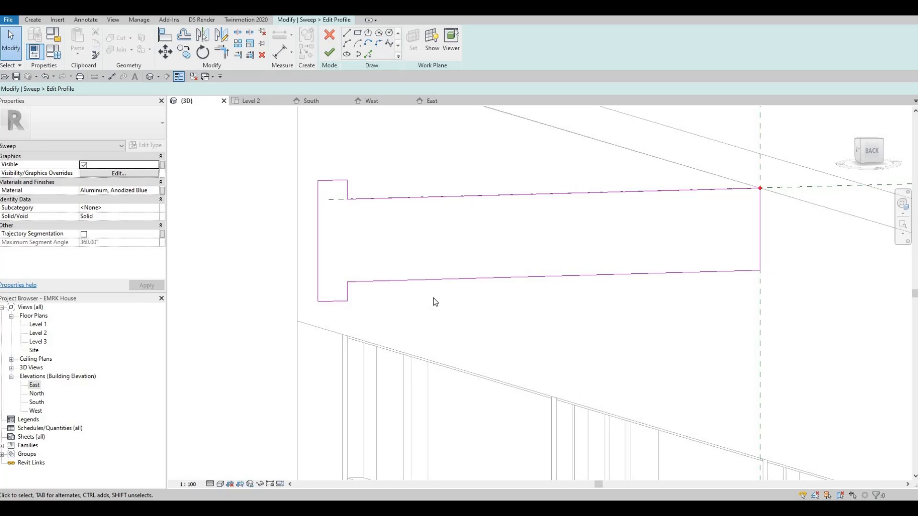
mouse_move(454, 283)
shift+middle_down()
mouse_move(502, 281)
mouse_move(475, 282)
mouse_move(378, 241)
shift+middle_up()
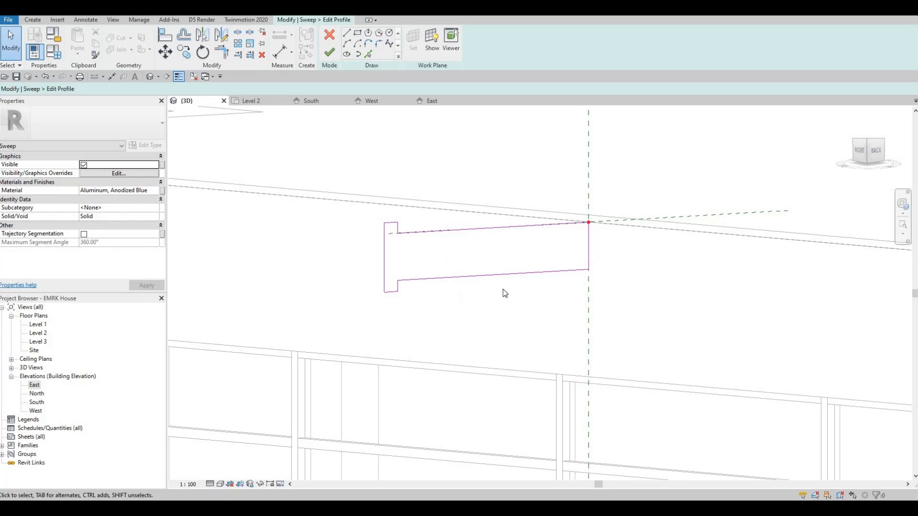
shift+middle_drag(420, 270, 407, 297)
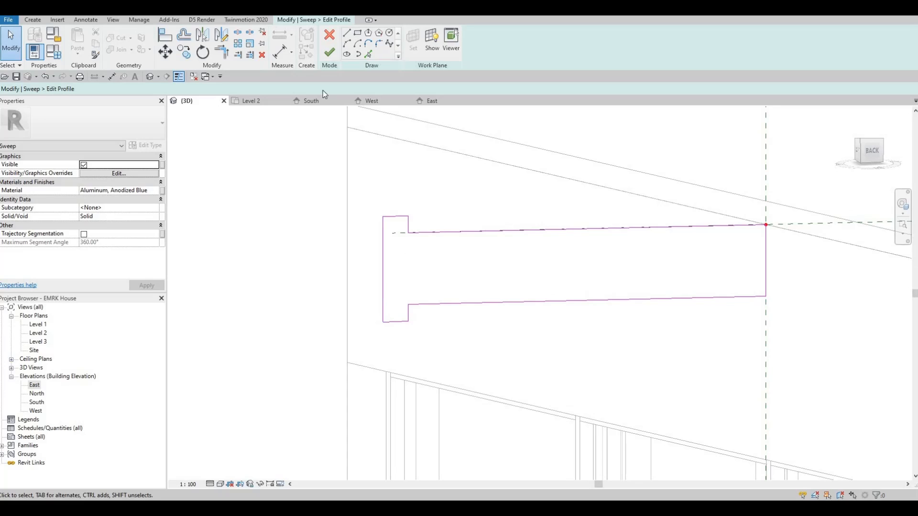
click(348, 34)
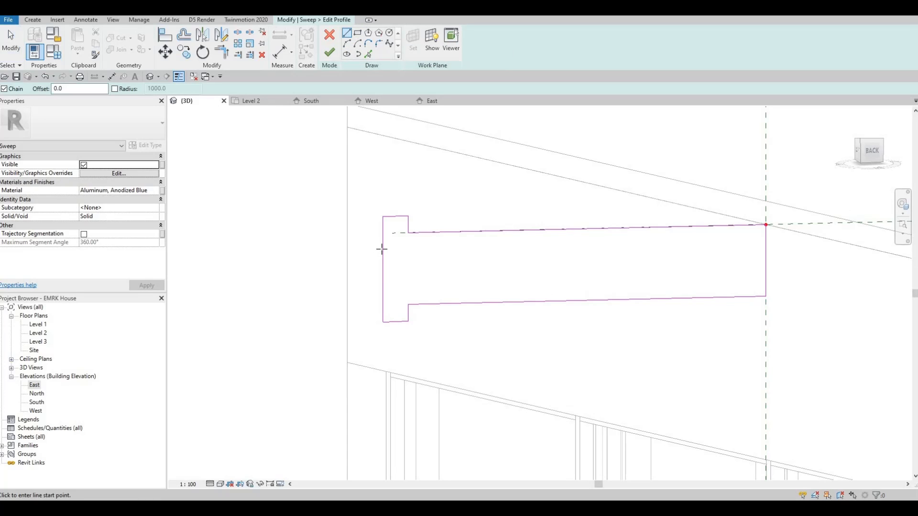
click(391, 249)
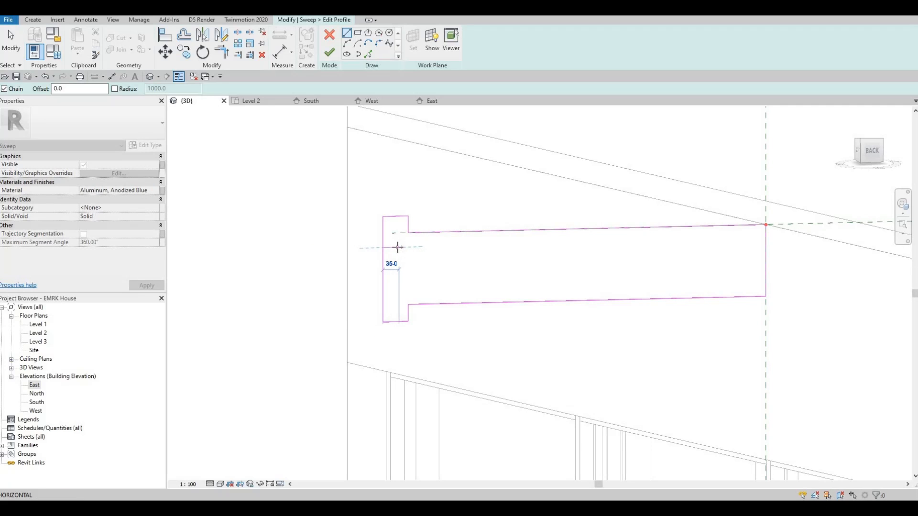
click(397, 248)
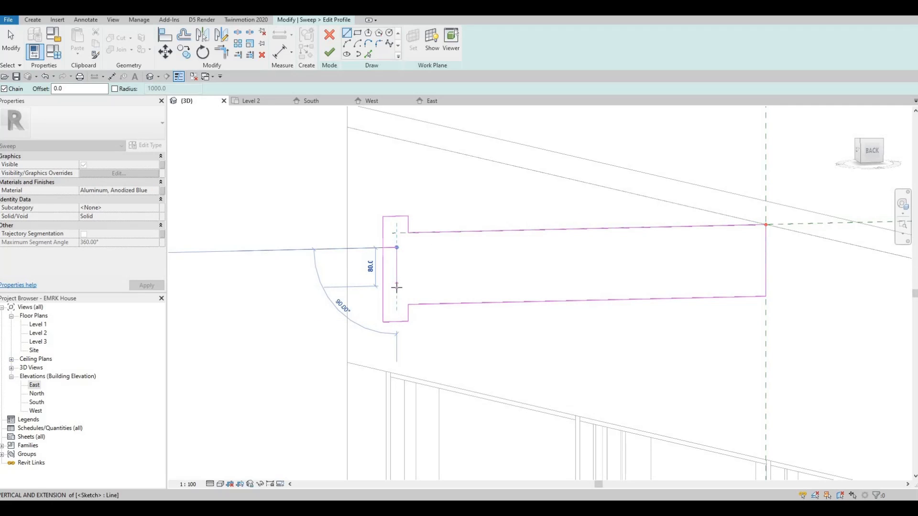
key(Escape)
key(Escape)
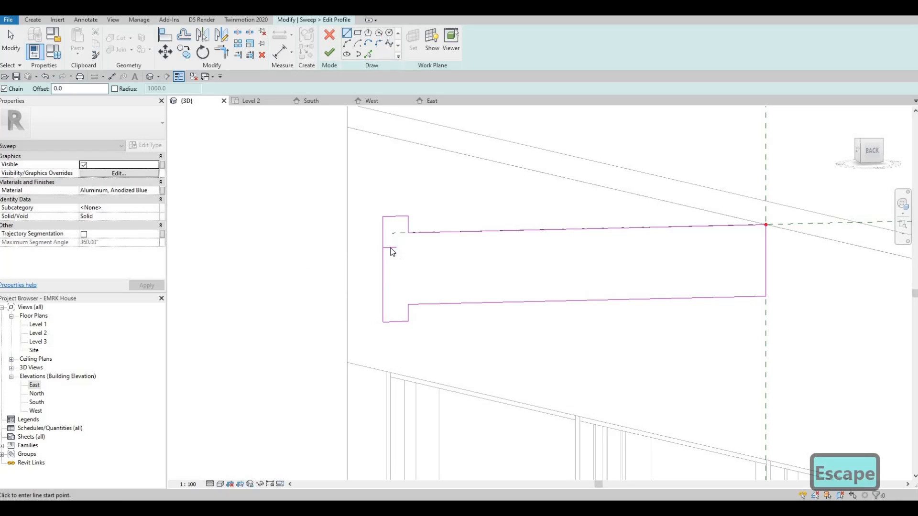
Mirror a copy of the 30 mm line about a horizontal axis through the midpoint of the lip's outer edge.
click(390, 248)
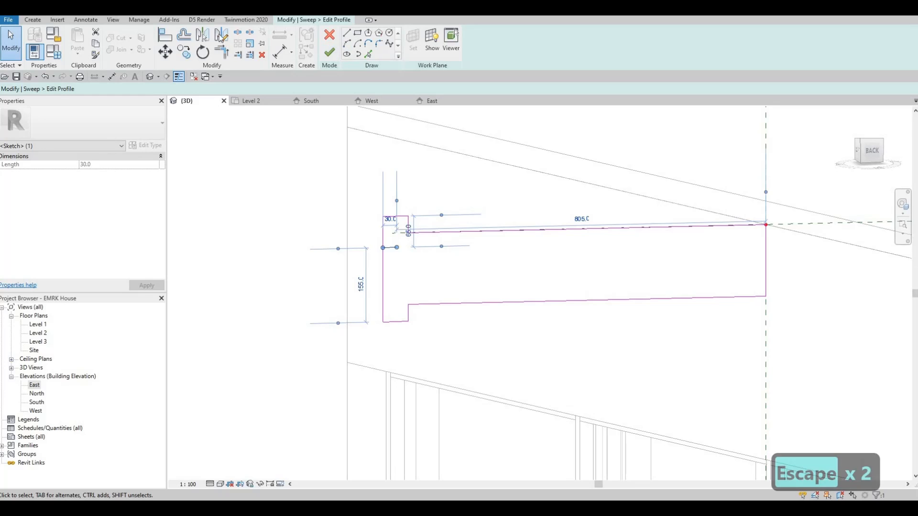
key(d)
key(m)
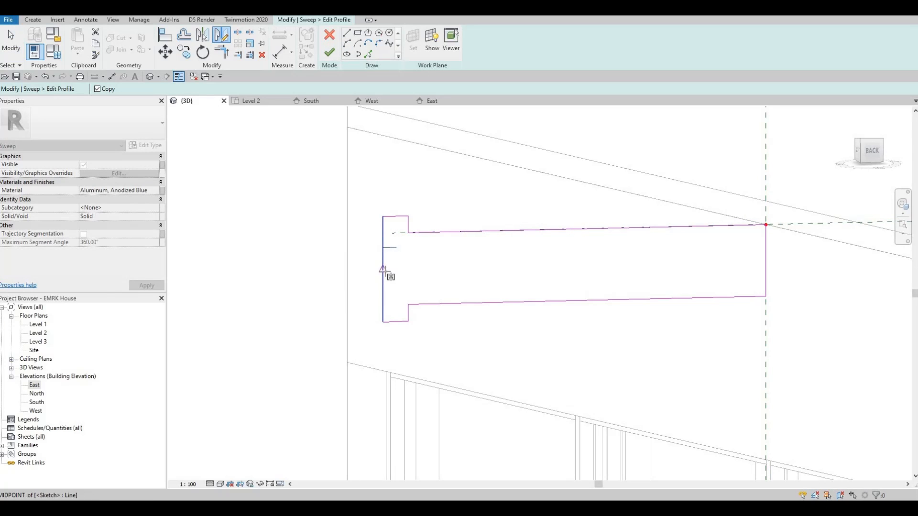
click(383, 269)
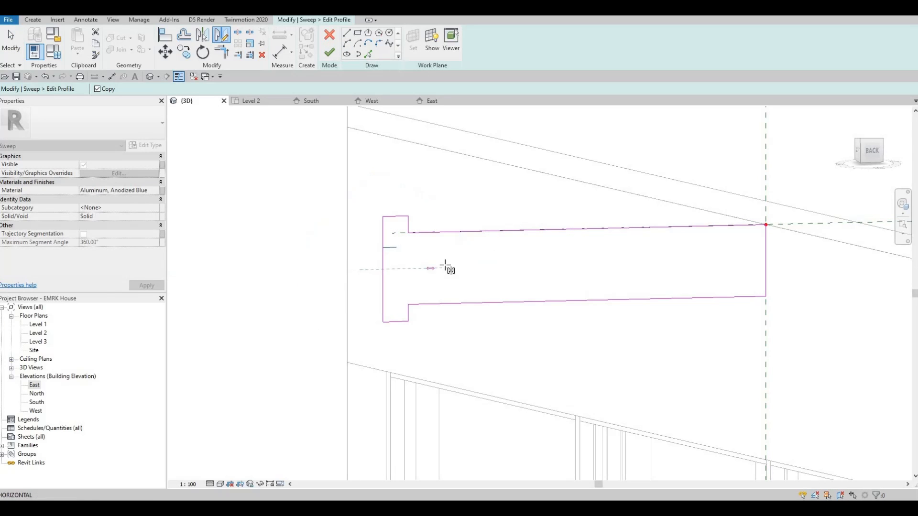
click(445, 269)
key(Escape)
key(Escape)
key(Escape)
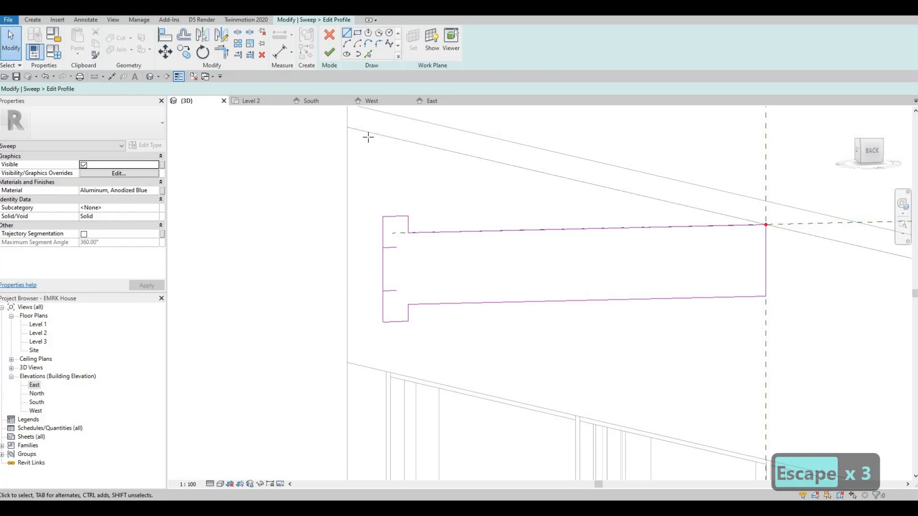
Join the inner ends of the two 30 mm lines with a vertical line.
key(l)
key(i)
click(396, 249)
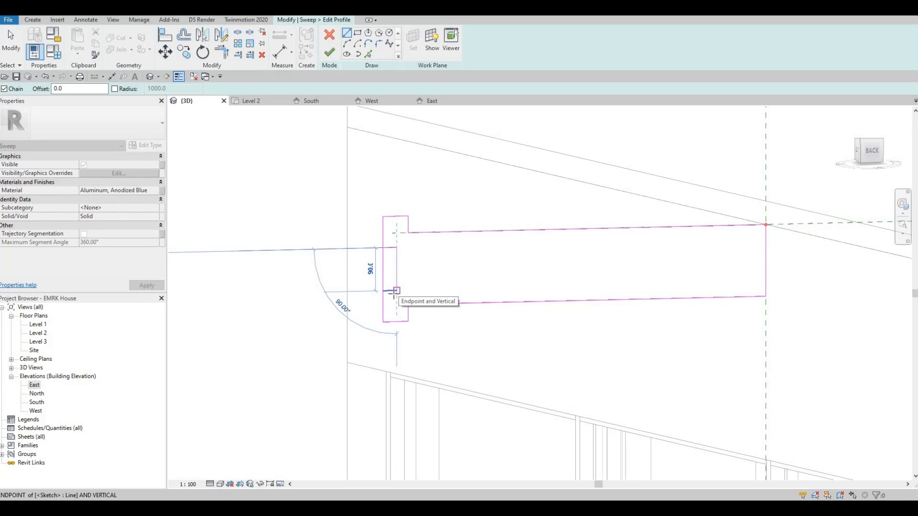
click(396, 291)
key(Escape)
key(Escape)
key(Escape)
Split the lip's outer edge at a point between the two 30 mm lines.
scroll(386, 286, up, 2)
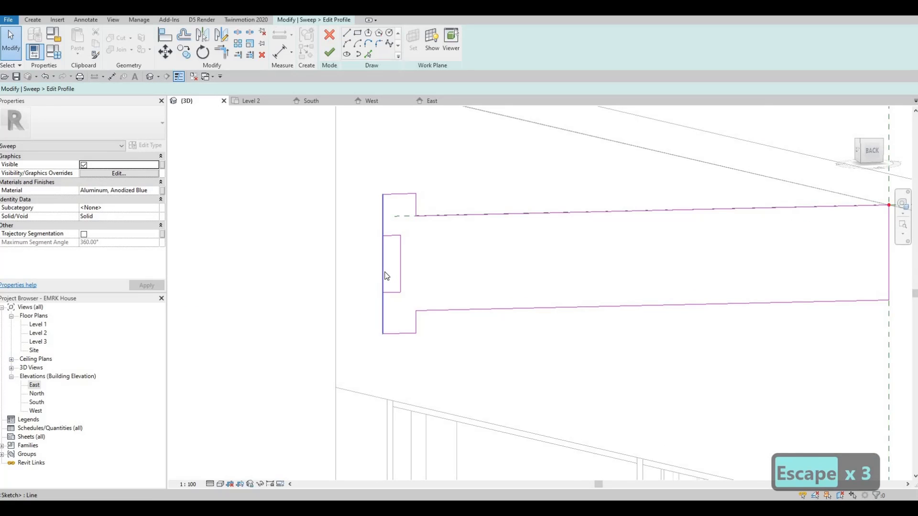
key(s)
key(l)
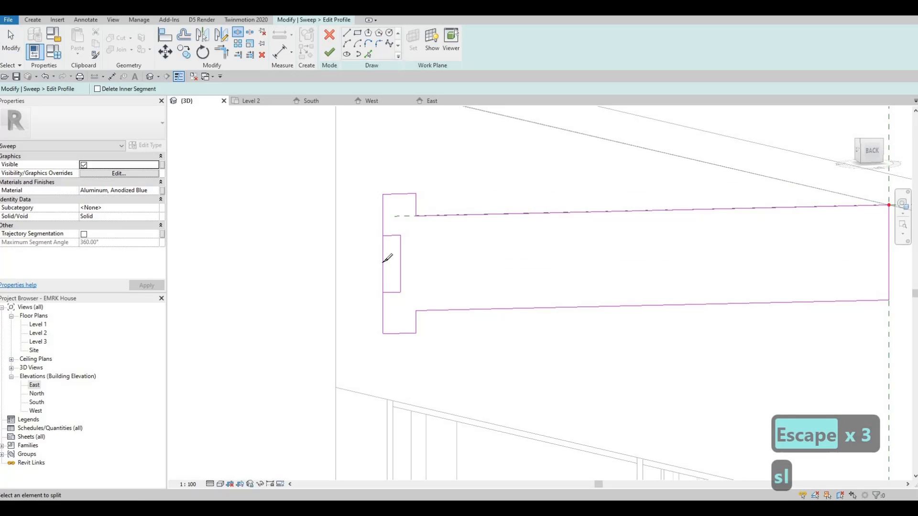
key(Escape)
key(Escape)
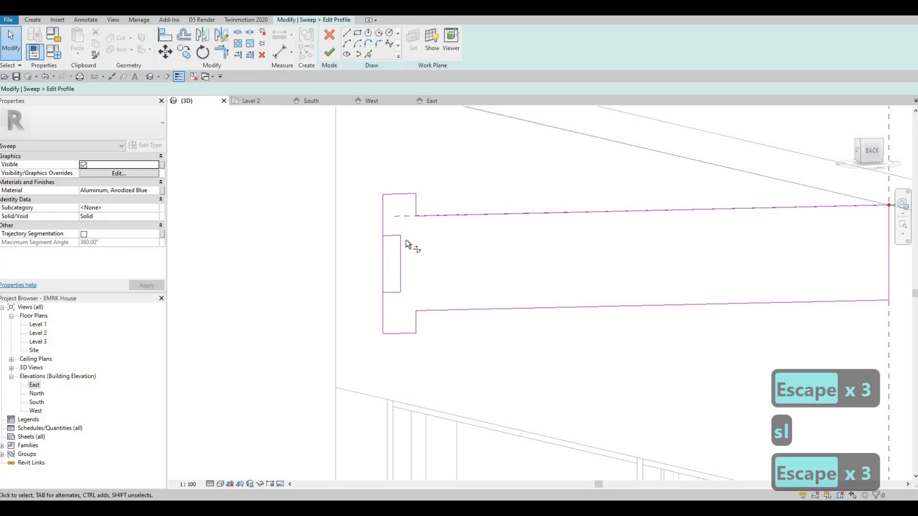
Trim both halves of the lip's outer edge to the 30 mm lines, leaving an open rectangular recess in the profile.
key(t)
key(r)
click(383, 228)
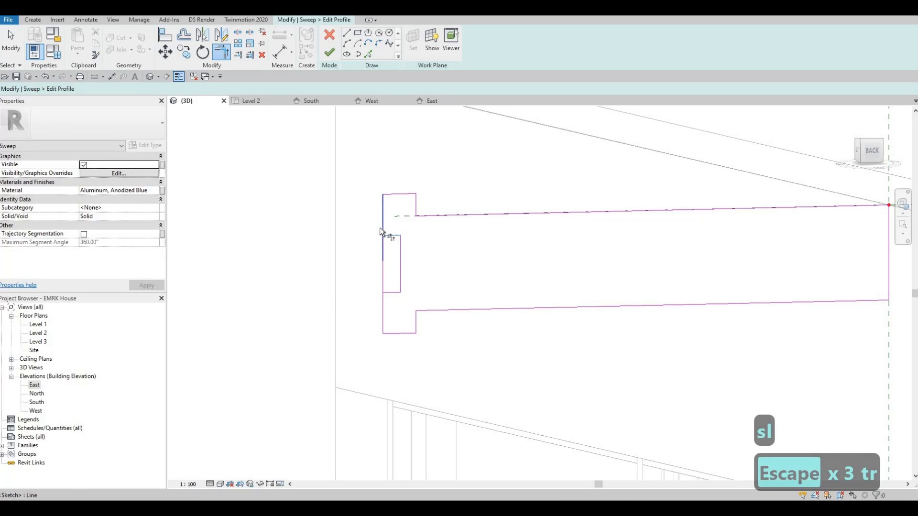
click(394, 293)
click(382, 306)
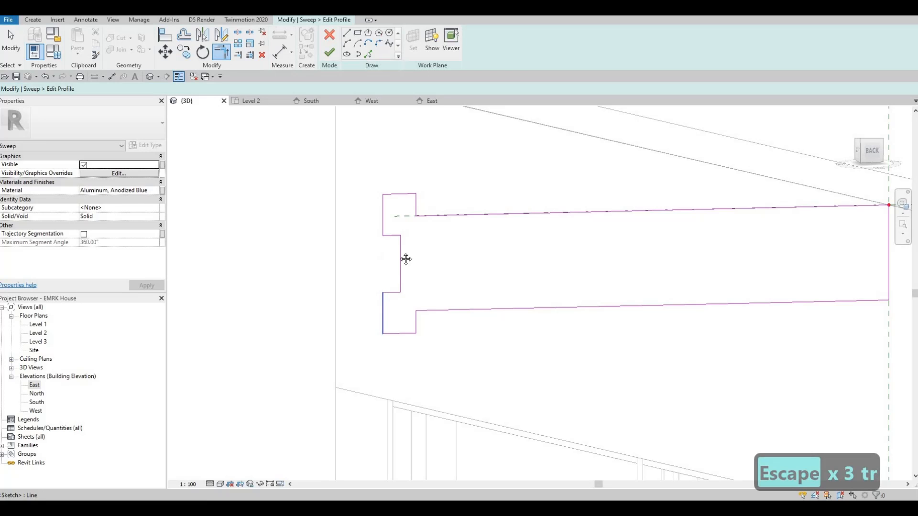
key(Escape)
key(Escape)
scroll(410, 272, down, 2)
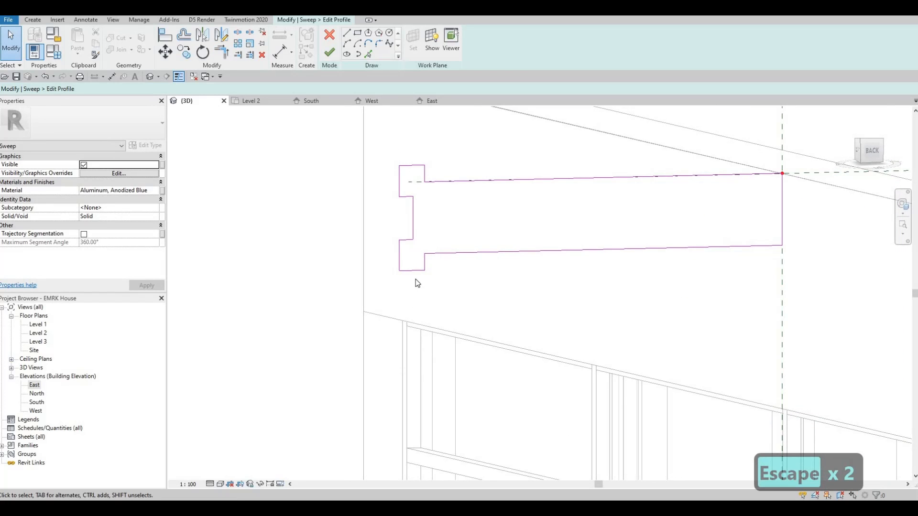
Finish the profile sketch and complete the canopy sweep with its recessed outer lip.
shift+middle_drag(415, 279, 351, 151)
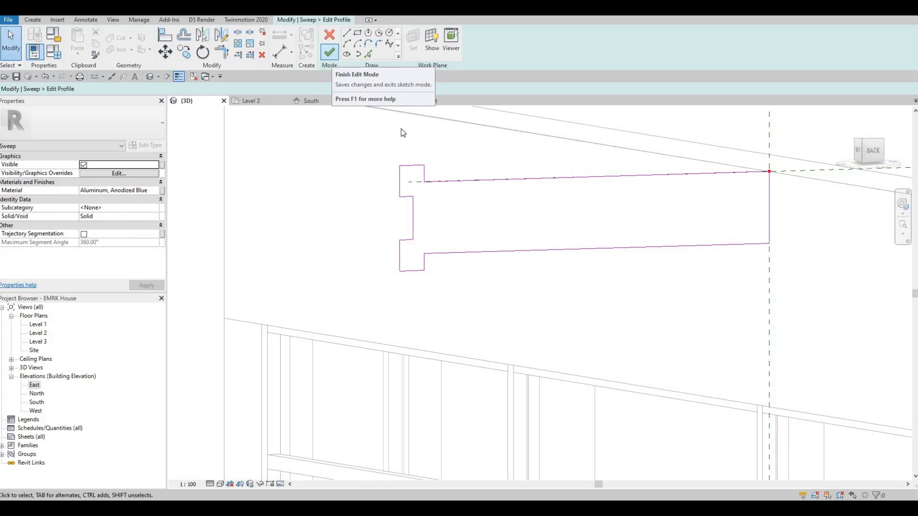
click(333, 53)
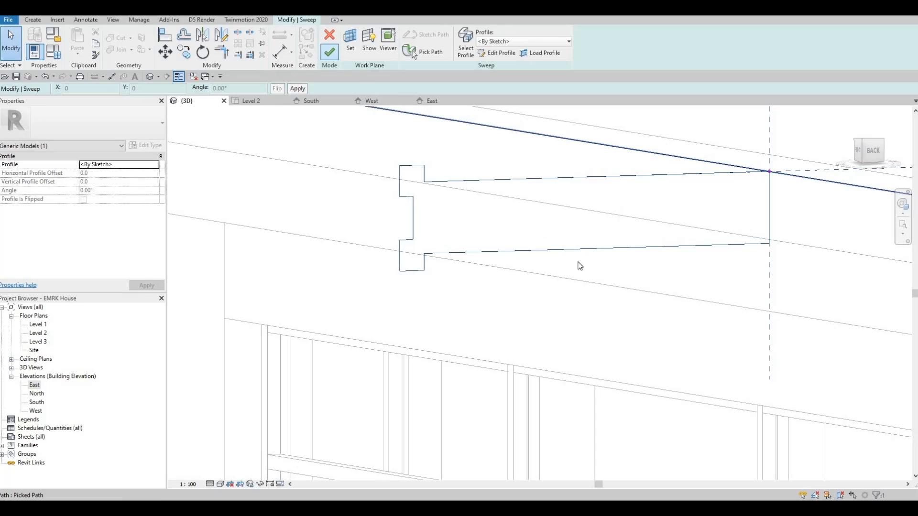
shift+middle_drag(590, 311, 337, 168)
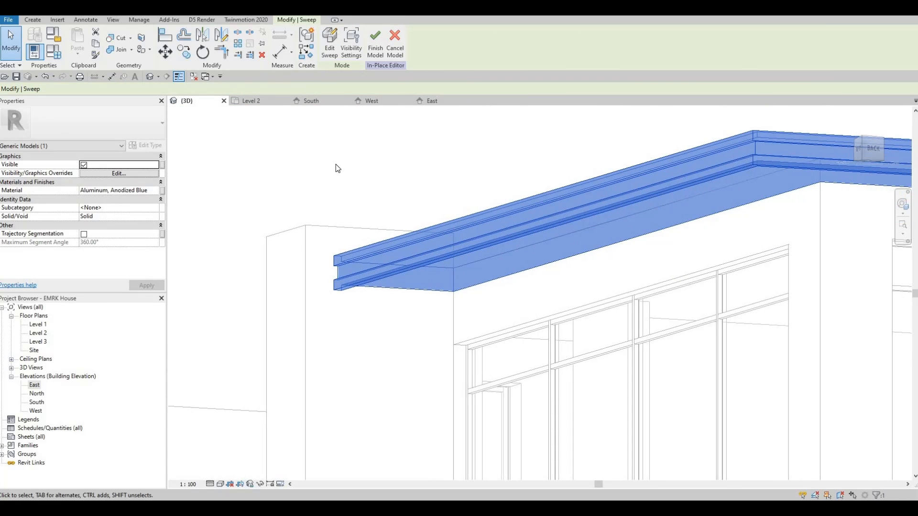
middle_drag(495, 207, 487, 191)
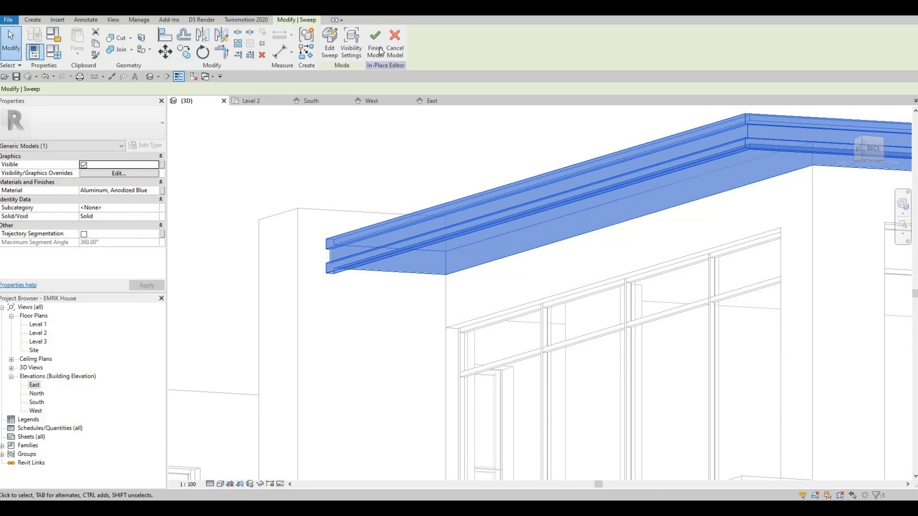
key(Escape)
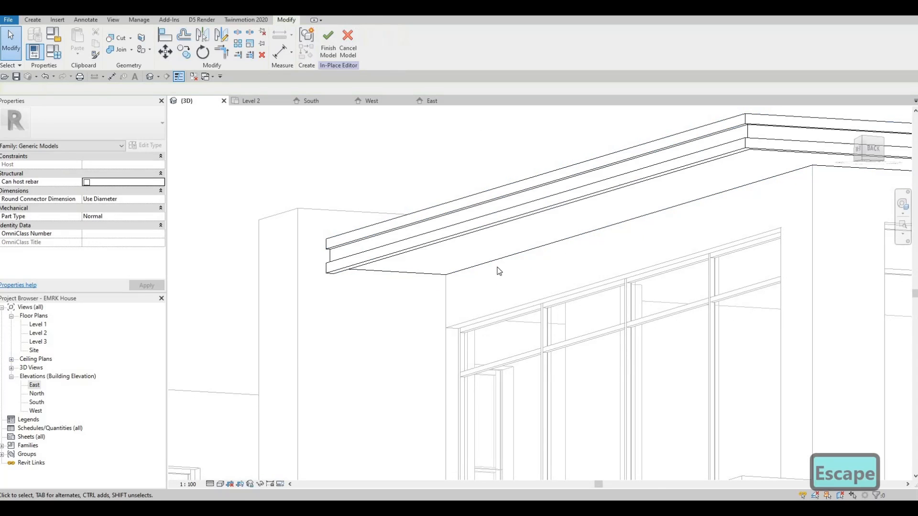
Paint the underside face of the canopy sweep with the Parking Stripe material.
shift+middle_drag(459, 282, 493, 266)
shift+middle_drag(496, 232, 498, 272)
scroll(526, 264, down, 1)
middle_drag(469, 245, 430, 235)
shift+middle_drag(257, 139, 201, 127)
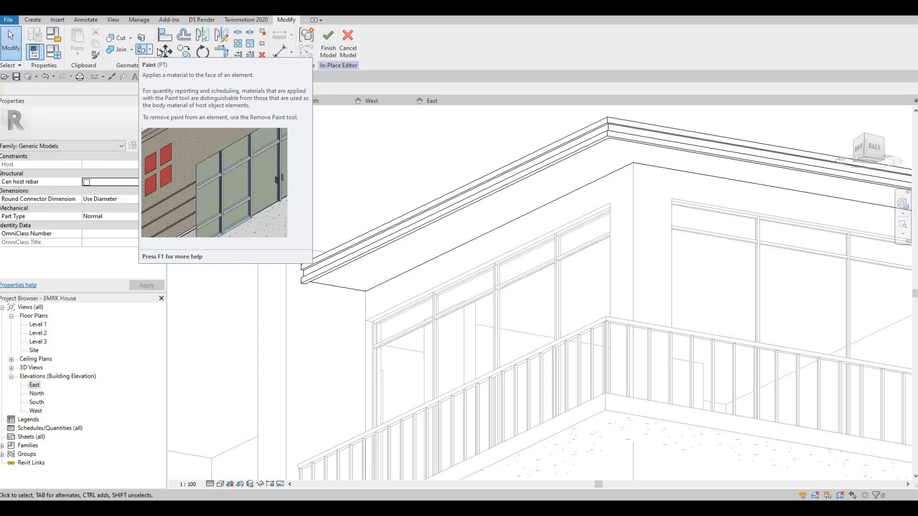
click(150, 49)
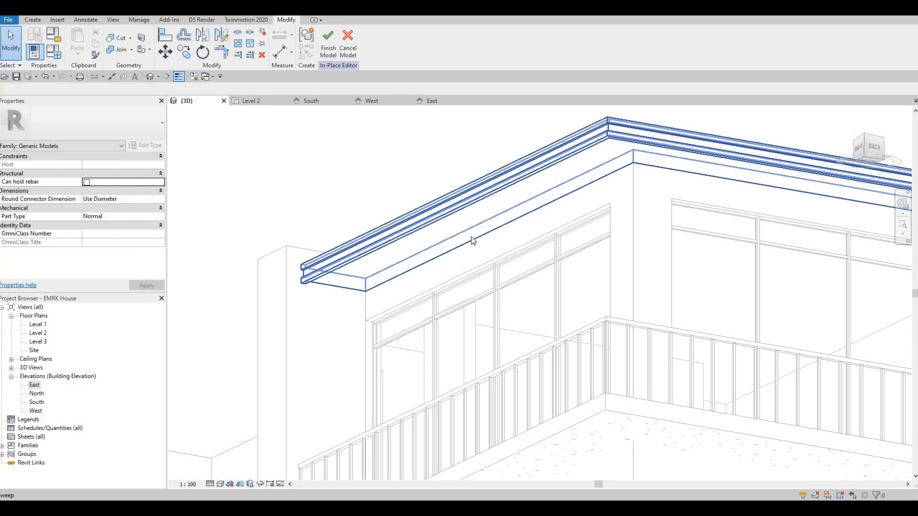
click(152, 55)
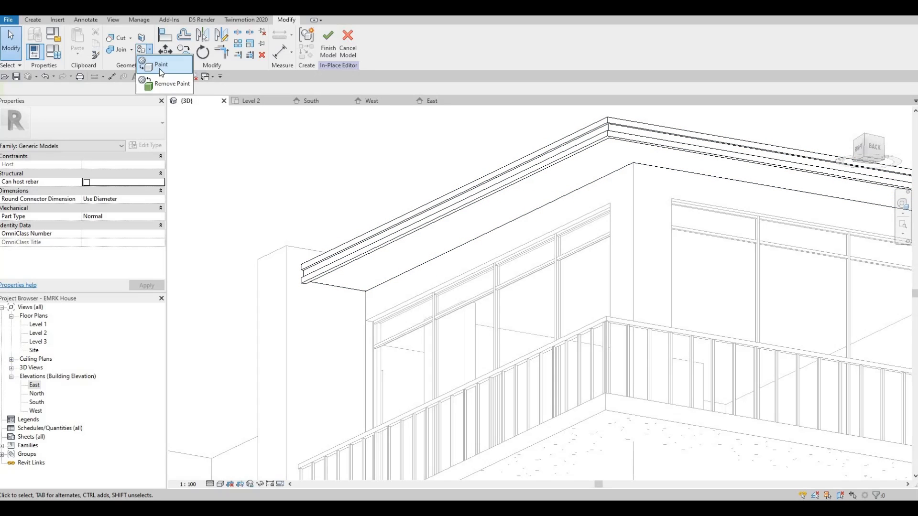
scroll(80, 221, down, 5)
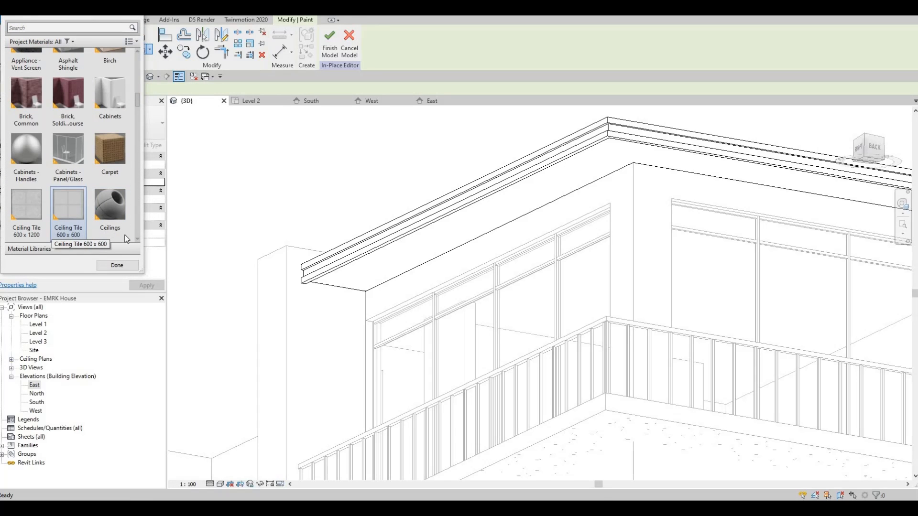
scroll(73, 222, down, 5)
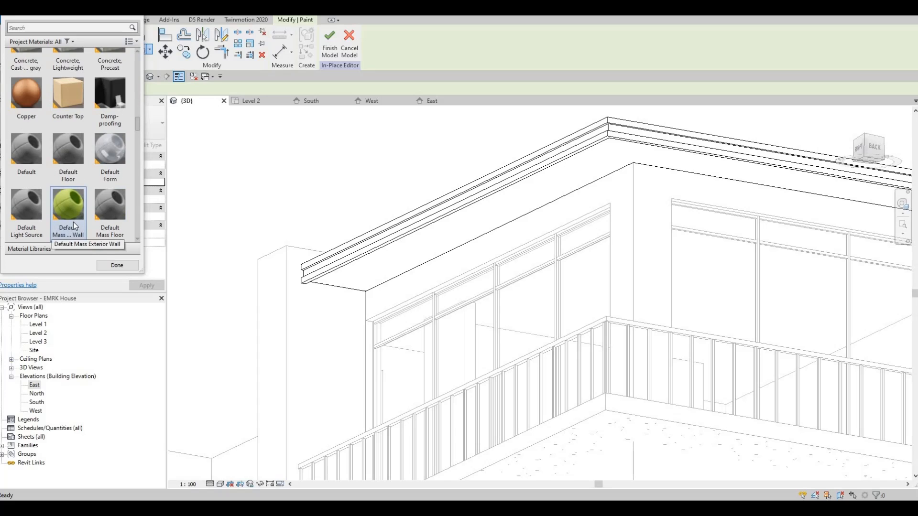
scroll(78, 223, down, 10)
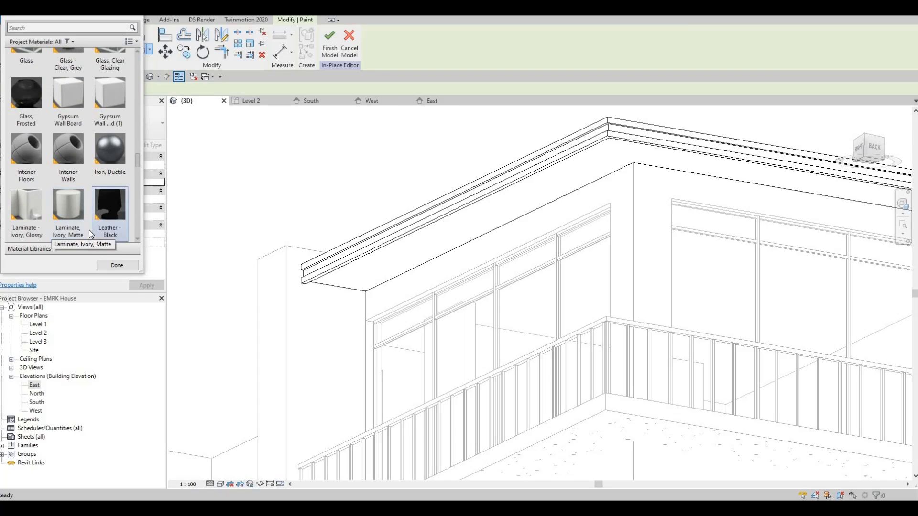
scroll(87, 231, down, 3)
scroll(88, 231, up, 3)
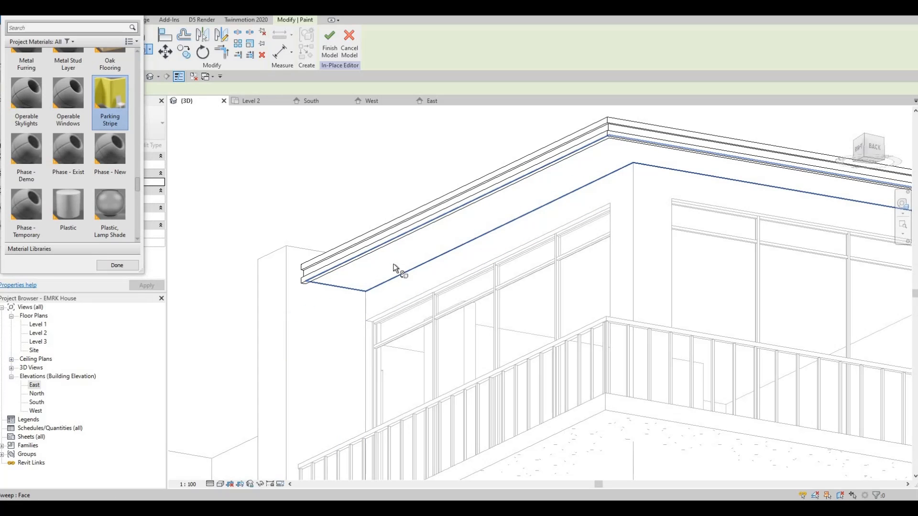
shift+middle_drag(368, 304, 428, 271)
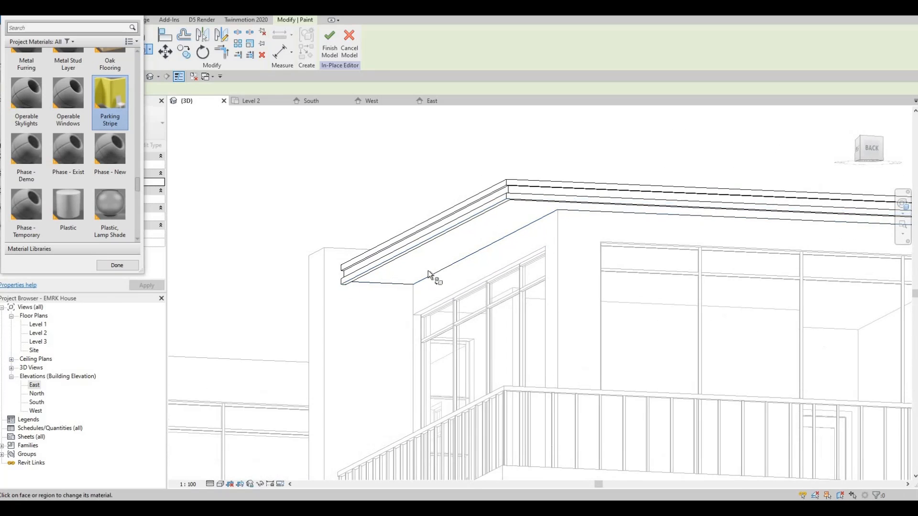
scroll(425, 271, up, 2)
scroll(425, 271, up, 1)
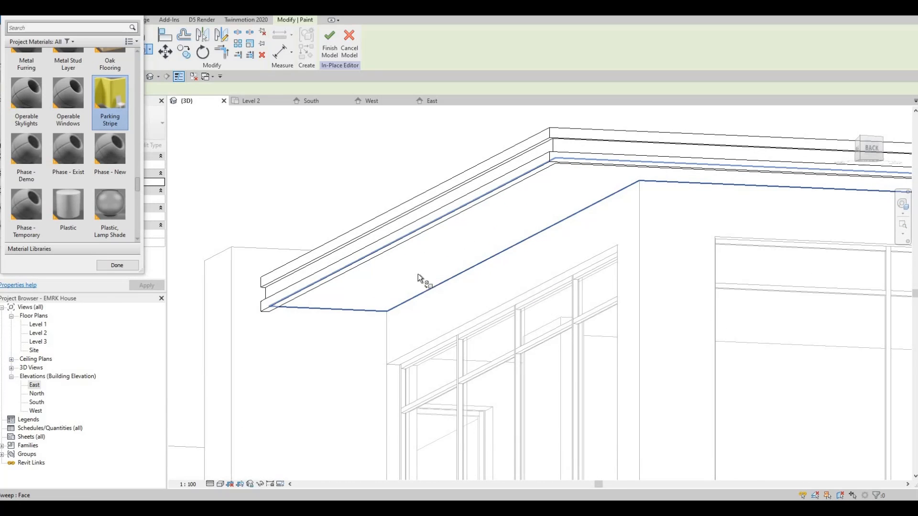
click(402, 293)
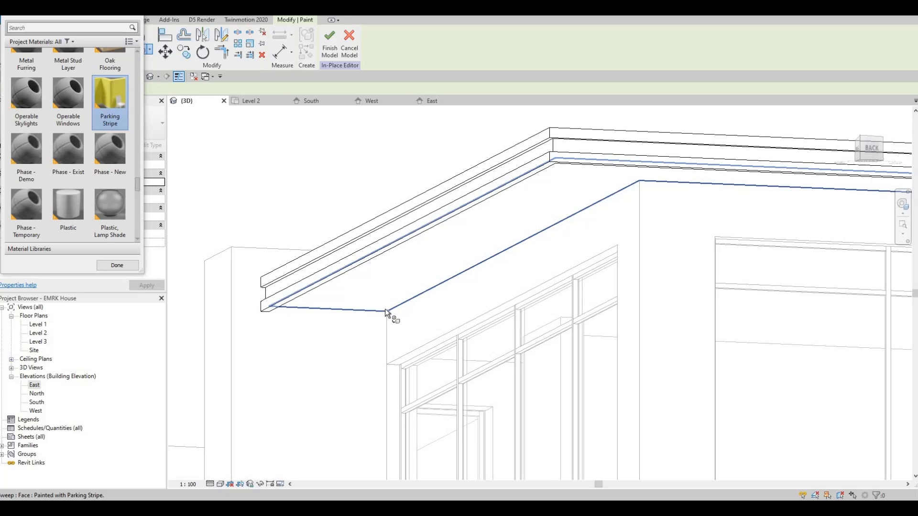
mouse_move(389, 312)
shift+middle_down()
mouse_move(483, 287)
mouse_move(533, 242)
mouse_move(384, 295)
mouse_move(357, 280)
shift+middle_up()
key(Escape)
Paint the recessed band of the canopy's outer lip with the Roofing, EPDM Membrane material on both sides of the corner.
shift+middle_drag(268, 301, 205, 325)
middle_drag(380, 307, 432, 318)
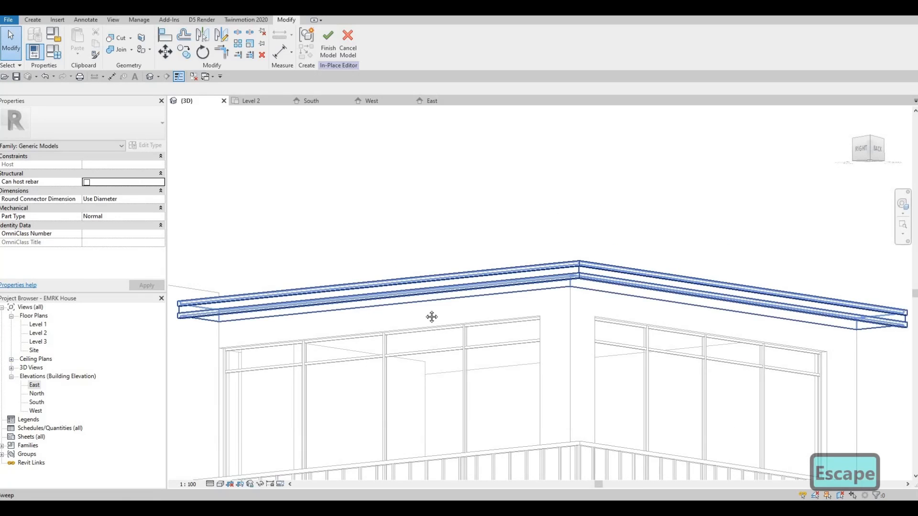
scroll(322, 318, up, 3)
middle_drag(208, 316, 374, 318)
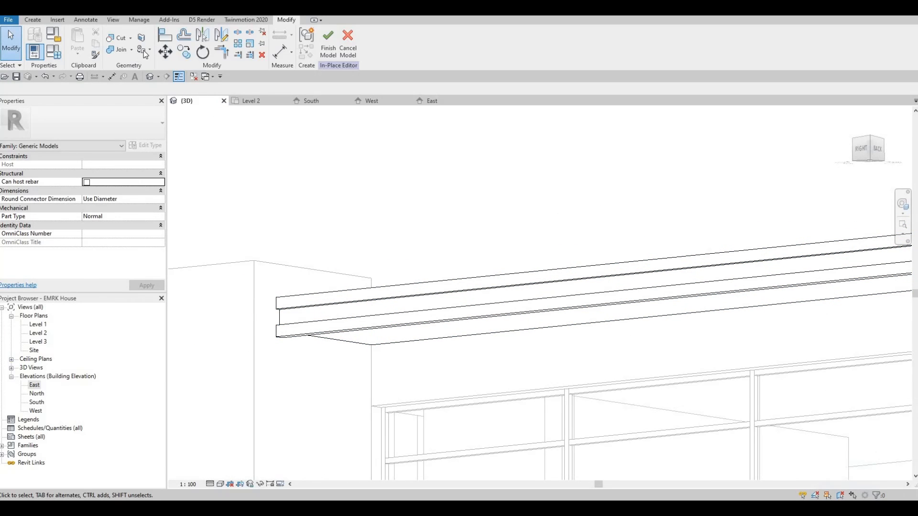
key(p)
key(t)
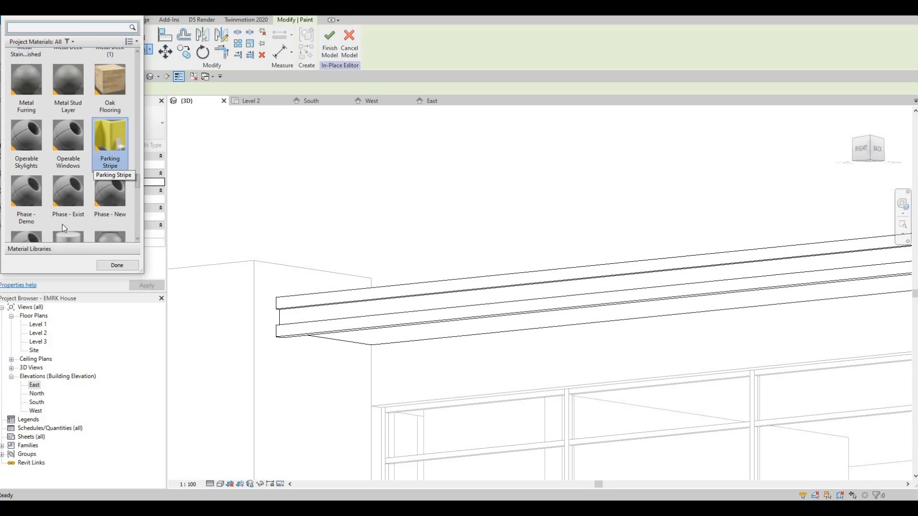
scroll(57, 235, down, 1)
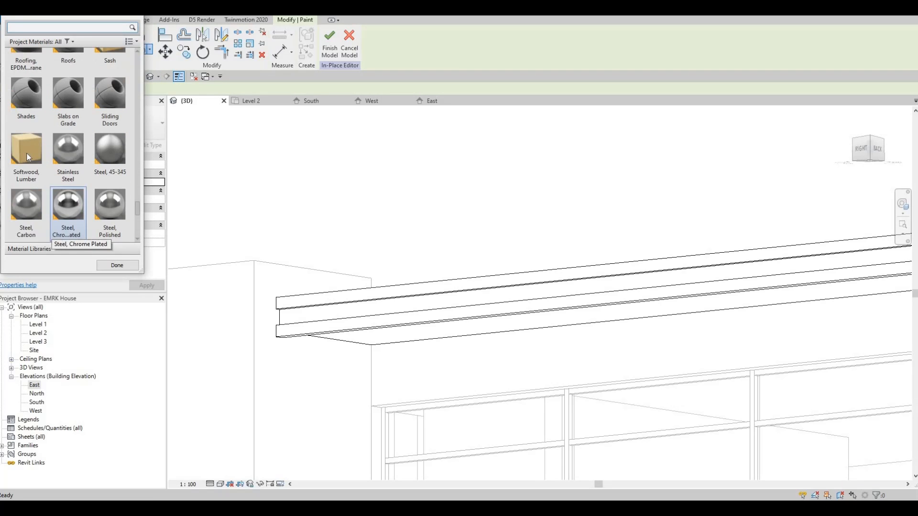
click(26, 150)
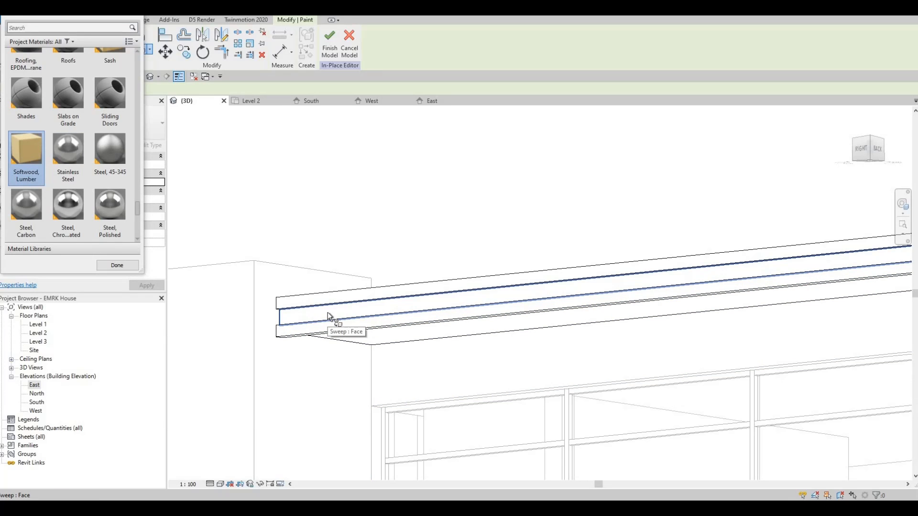
scroll(71, 199, down, 5)
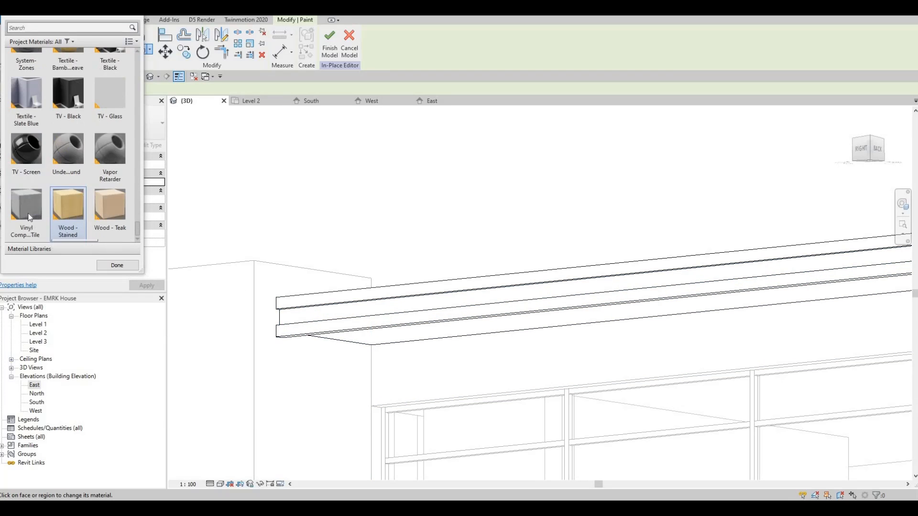
click(46, 213)
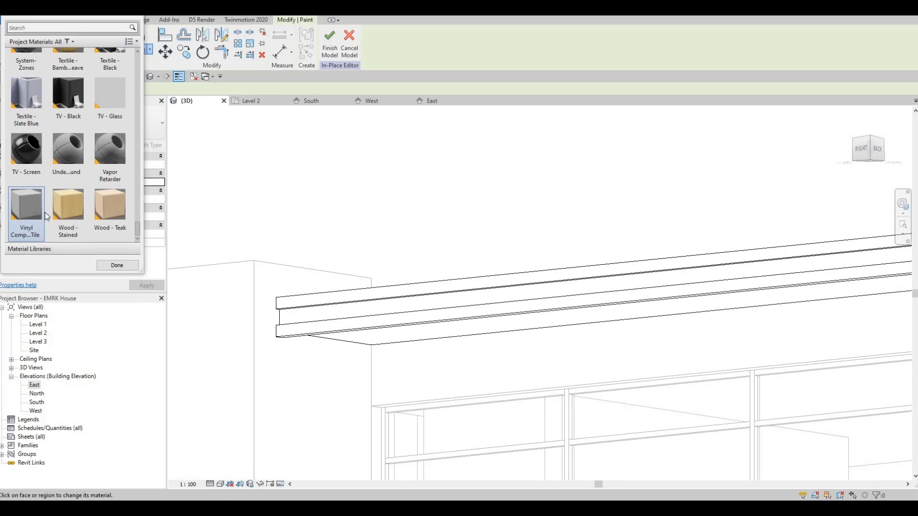
scroll(46, 216, up, 3)
scroll(46, 216, up, 3)
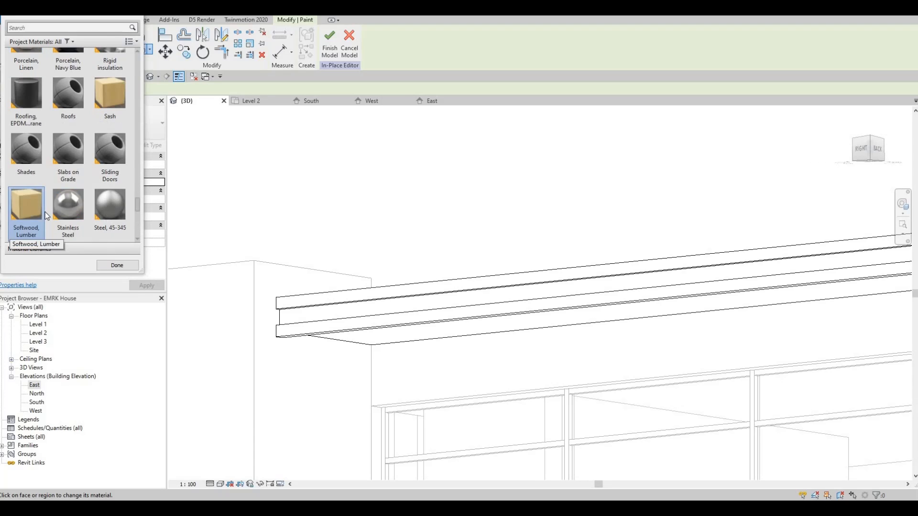
click(27, 98)
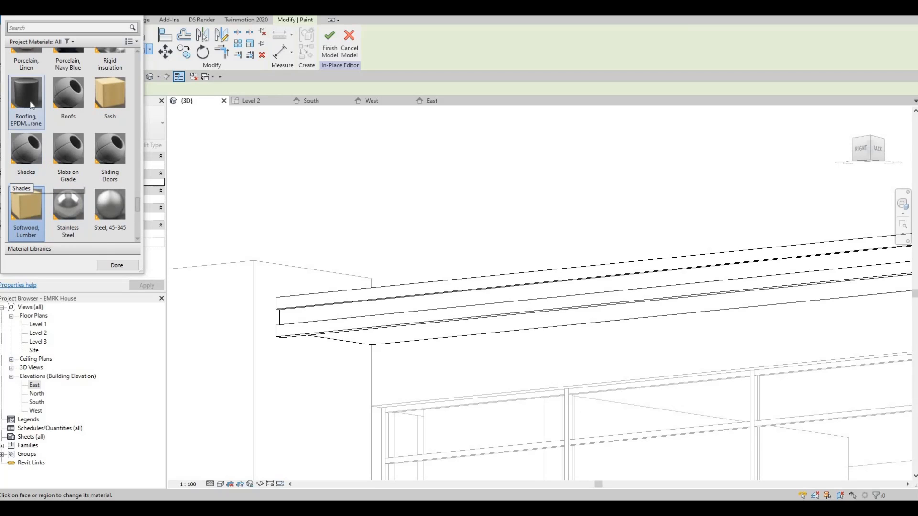
click(334, 311)
shift+middle_drag(594, 341, 594, 285)
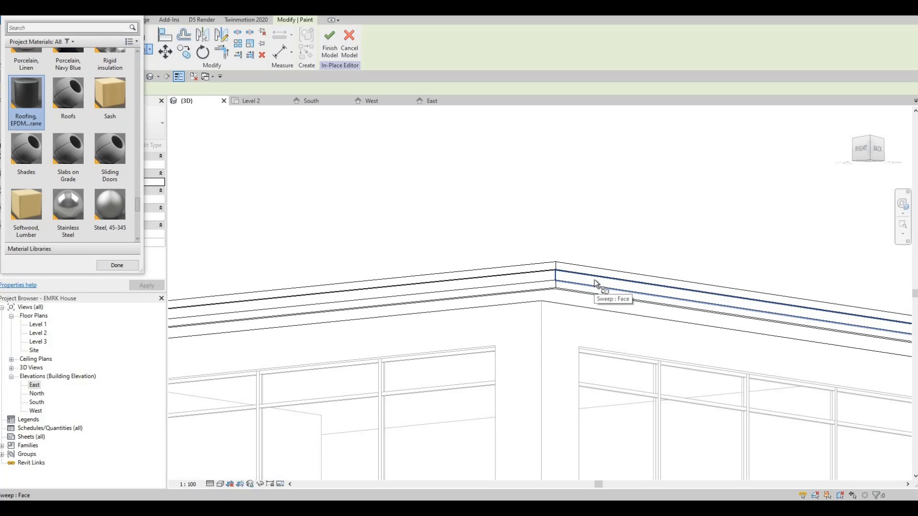
Finish the in-place canopy model and return to the project.
scroll(626, 320, down, 2)
shift+middle_drag(627, 323, 559, 246)
scroll(592, 300, down, 2)
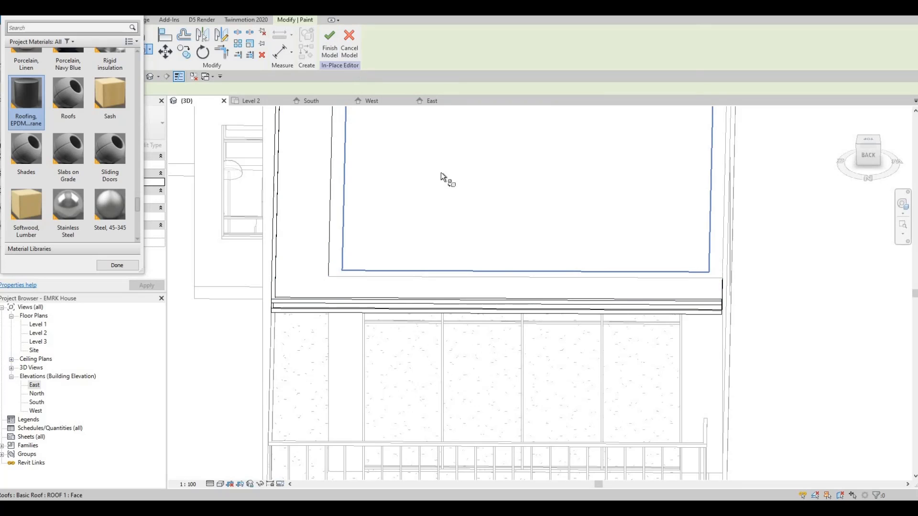
shift+middle_drag(495, 229, 334, 58)
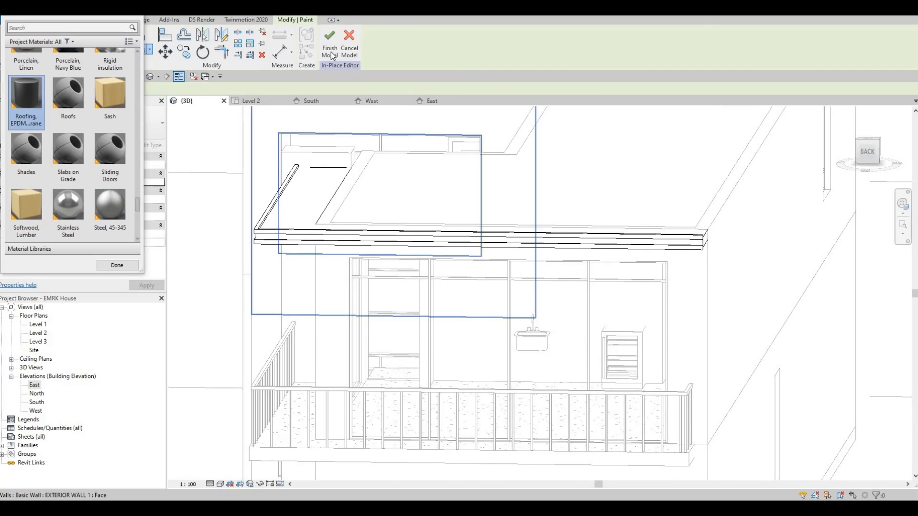
click(329, 43)
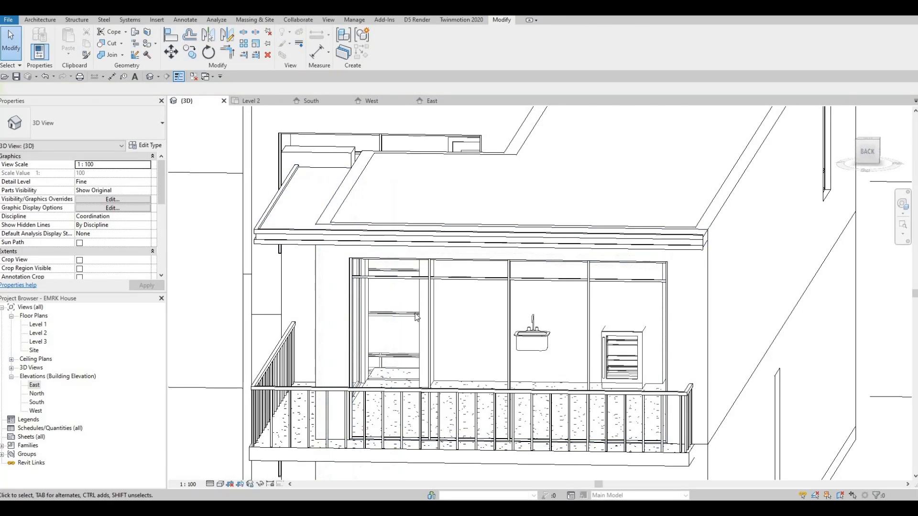
Try the Shaded and Consistent Colors visual styles on the 3D view of the house.
scroll(421, 288, down, 2)
key(Escape)
shift+middle_drag(392, 330, 574, 297)
mouse_move(335, 362)
shift+middle_down()
mouse_move(480, 254)
mouse_move(425, 328)
mouse_move(260, 445)
mouse_move(213, 449)
shift+middle_up()
scroll(718, 215, down, 1)
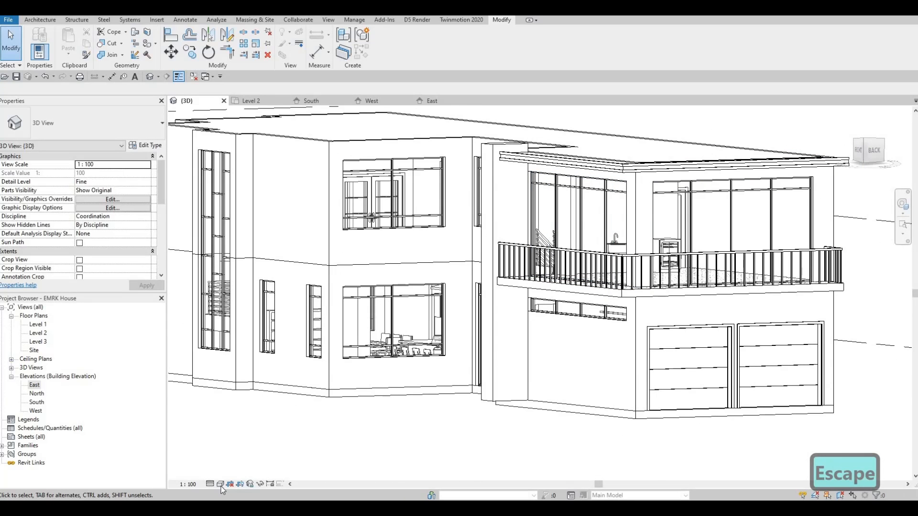
click(220, 483)
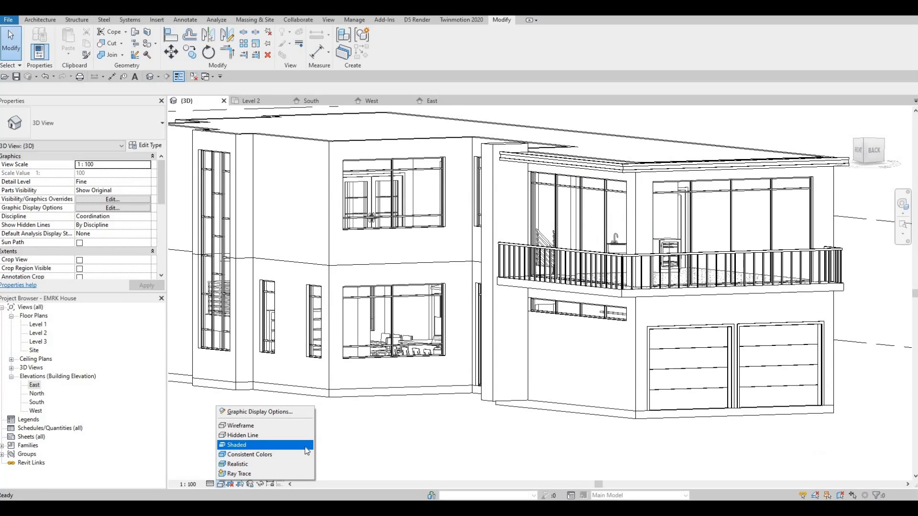
click(253, 443)
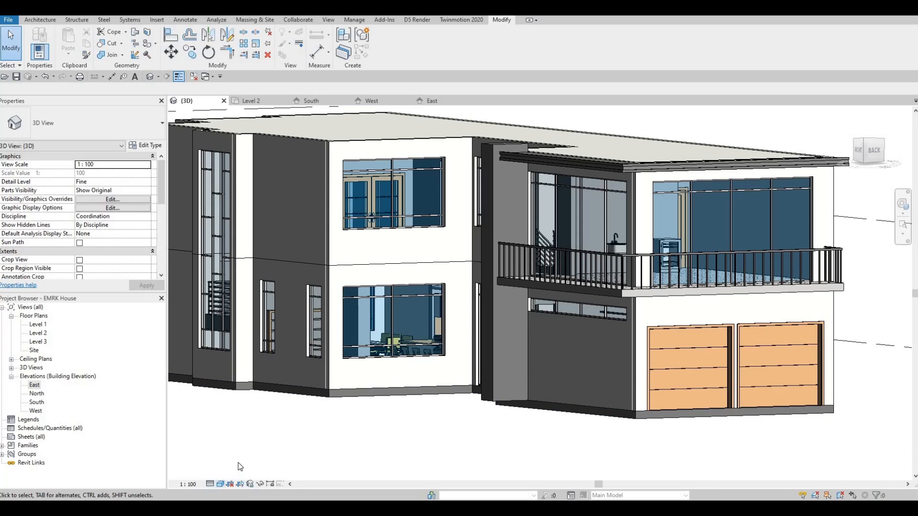
click(220, 485)
click(244, 455)
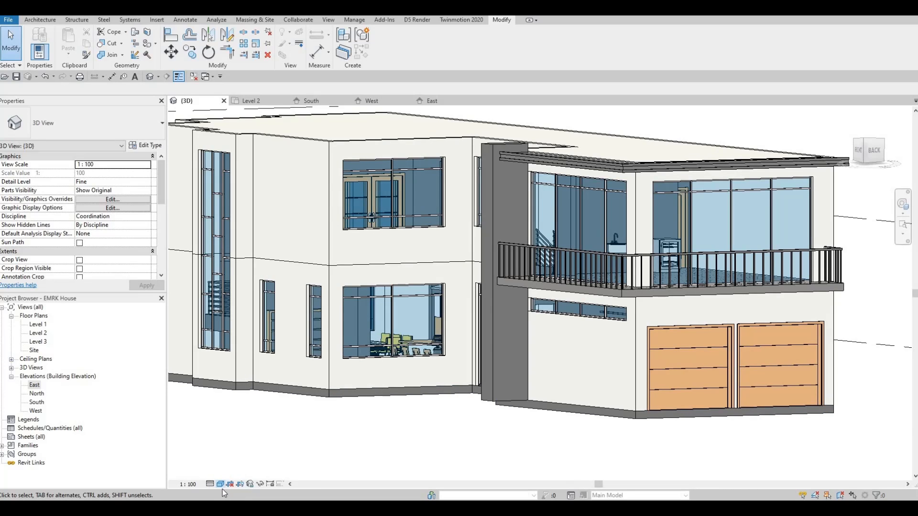
Set the 3D view to the Realistic visual style and inspect the canopy's painted underside and recessed lip.
click(222, 484)
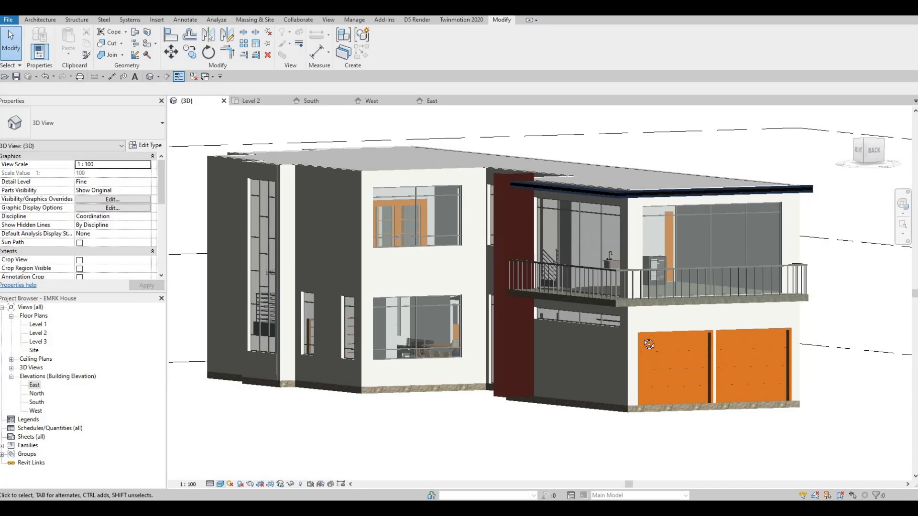
shift+middle_drag(578, 376, 756, 157)
scroll(766, 181, up, 4)
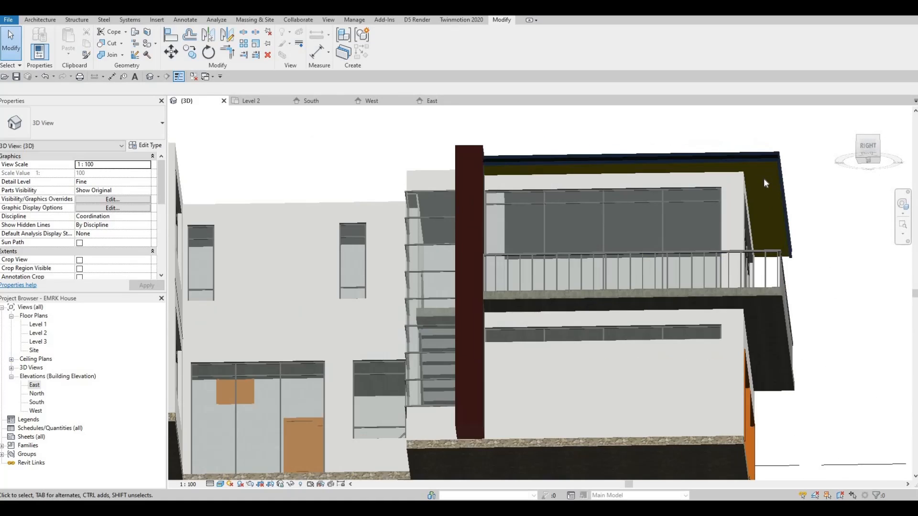
shift+middle_drag(737, 279, 727, 249)
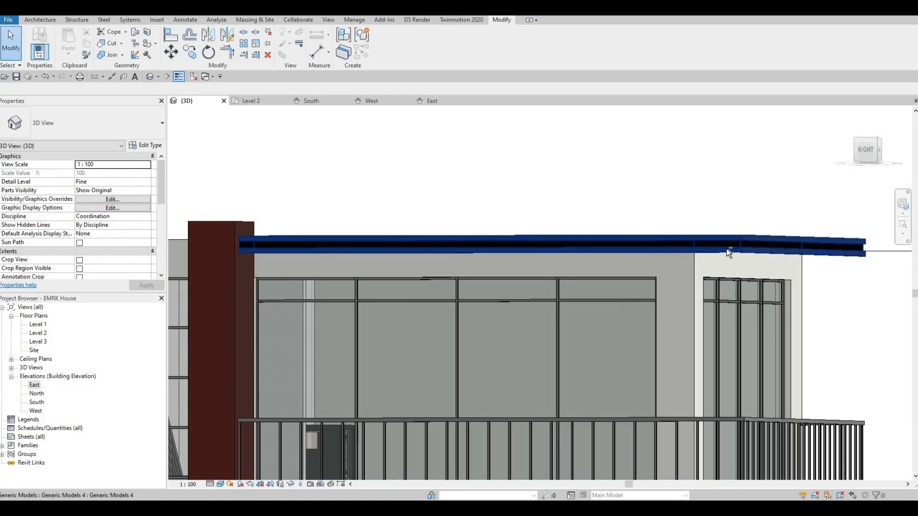
Duplicate the wall type of the upper narrow side wall beside the tall stair window as EXTERIOR WALL 2.
shift+middle_drag(784, 340, 451, 184)
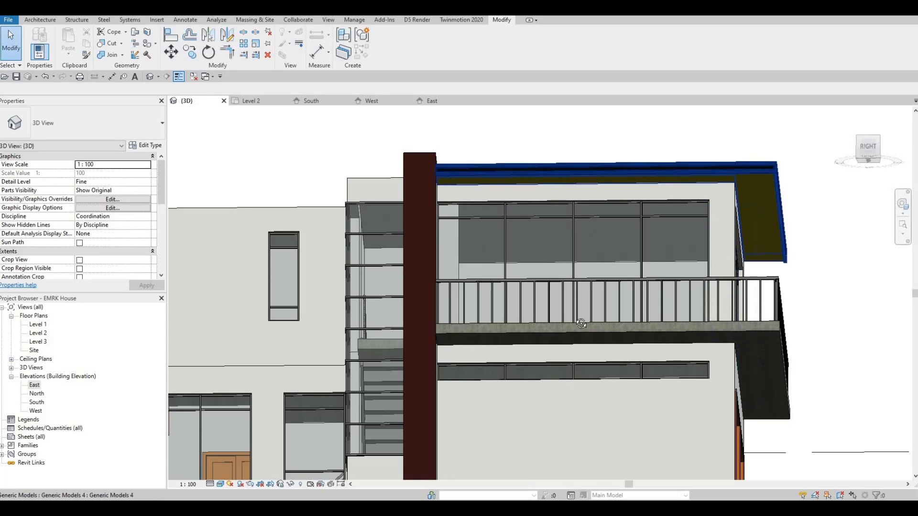
shift+middle_drag(592, 238, 456, 330)
middle_drag(435, 300, 614, 240)
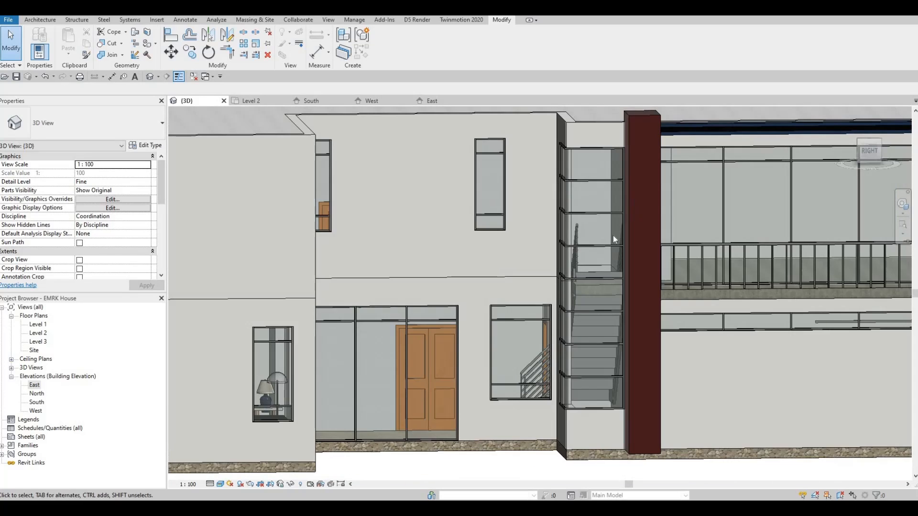
shift+middle_drag(755, 218, 539, 220)
middle_drag(590, 309, 536, 202)
scroll(535, 202, up, 2)
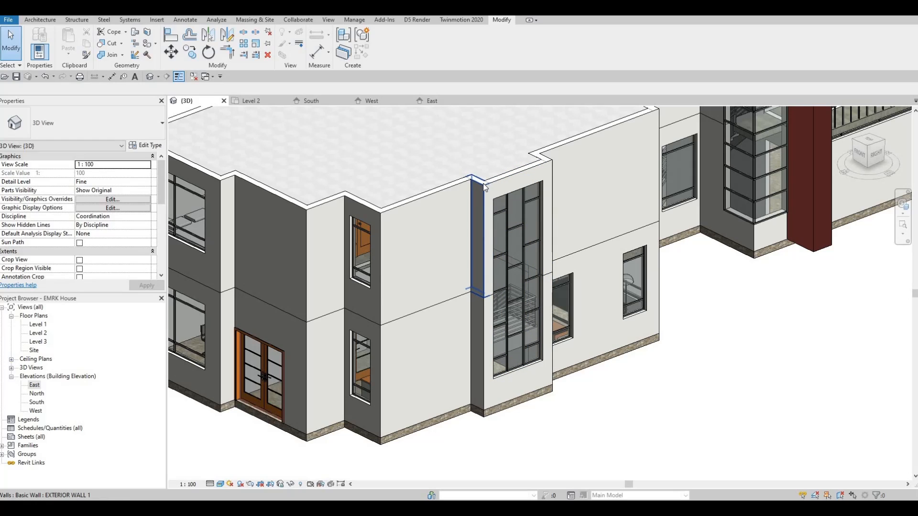
click(484, 187)
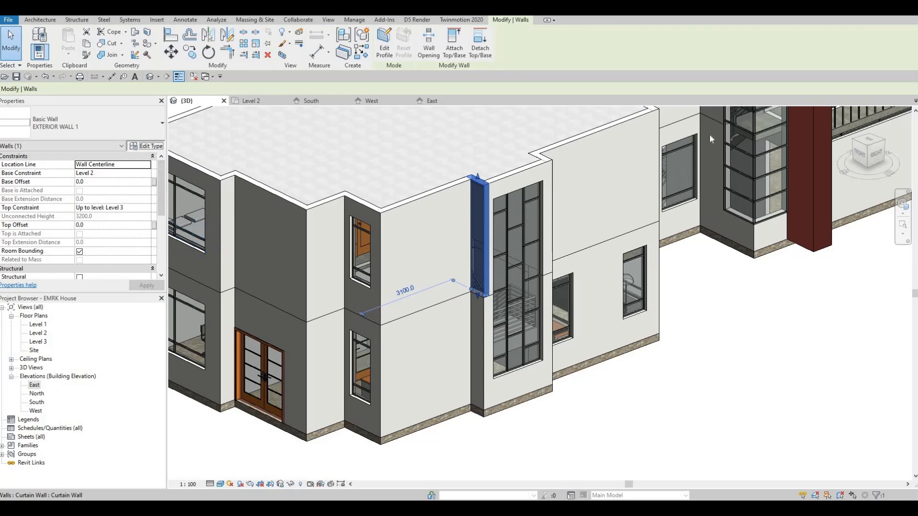
click(147, 145)
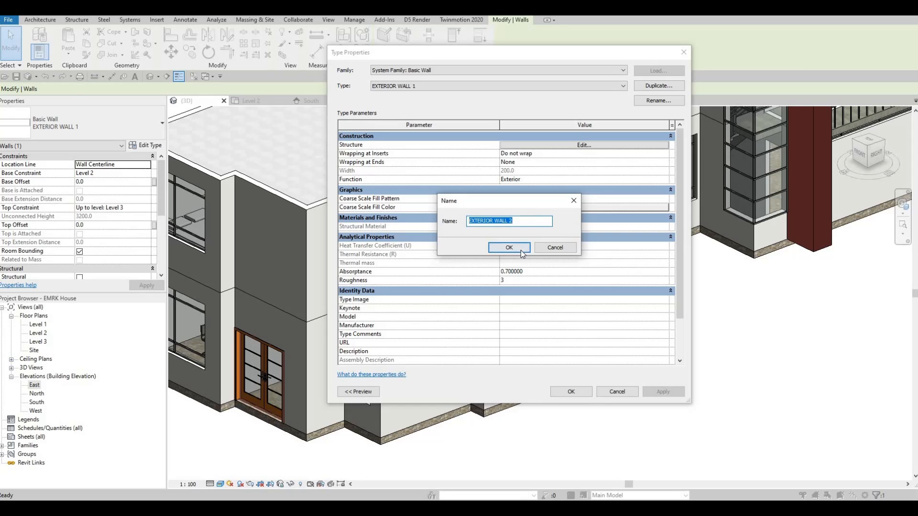
click(509, 247)
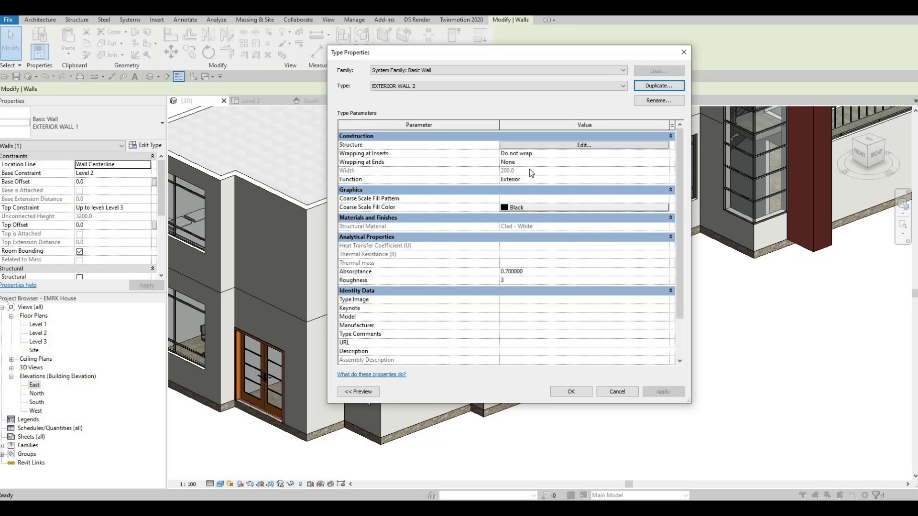
Set the structure layer material of EXTERIOR WALL 2 to Copper and apply the type to the selected wall.
click(525, 146)
click(504, 144)
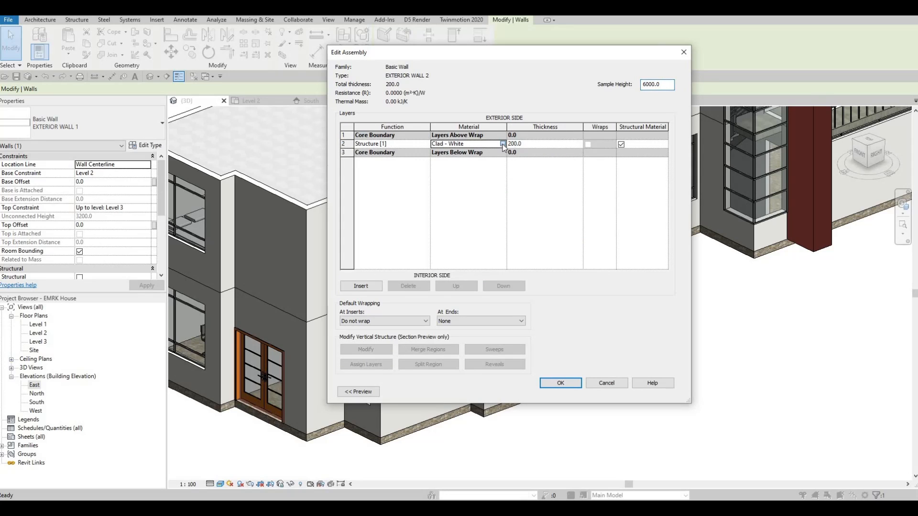
click(504, 144)
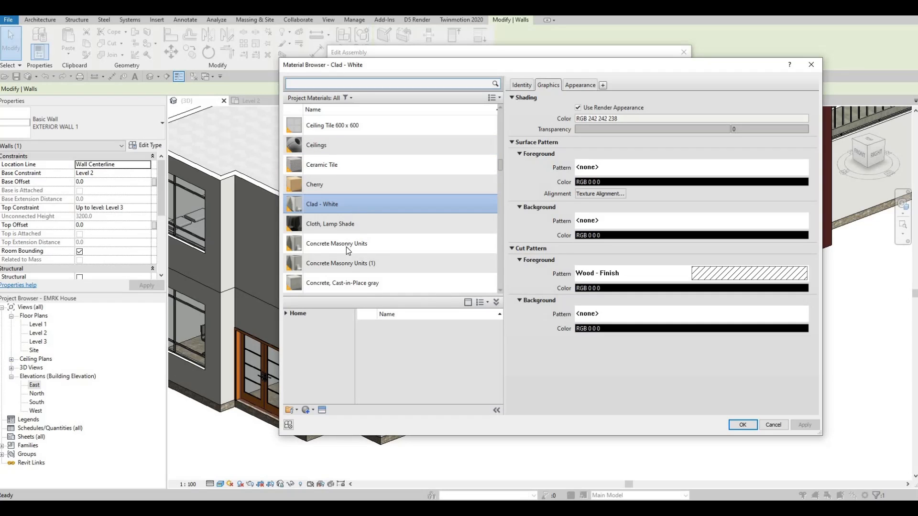
scroll(349, 245, down, 3)
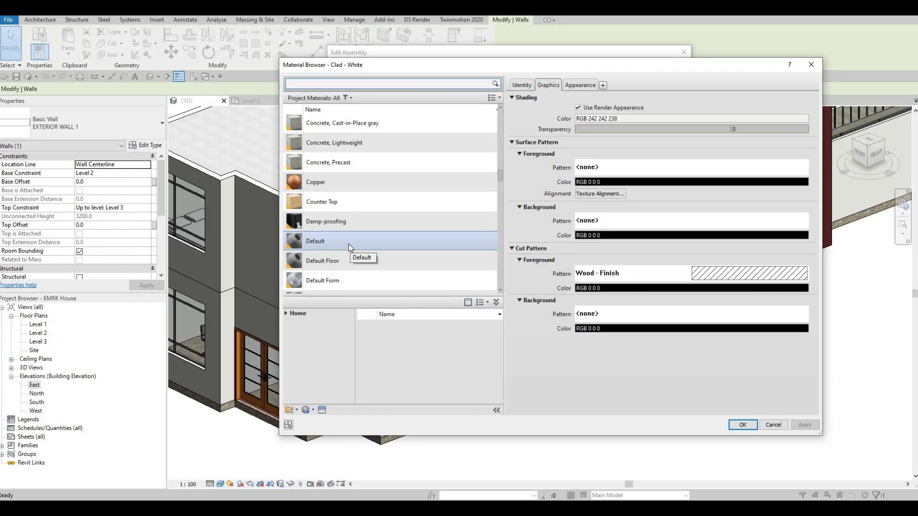
scroll(348, 247, down, 2)
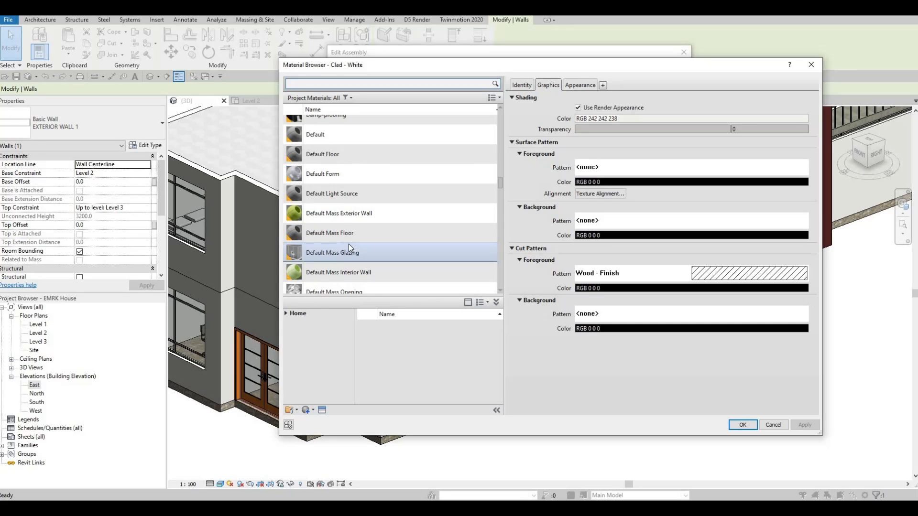
scroll(349, 244, up, 2)
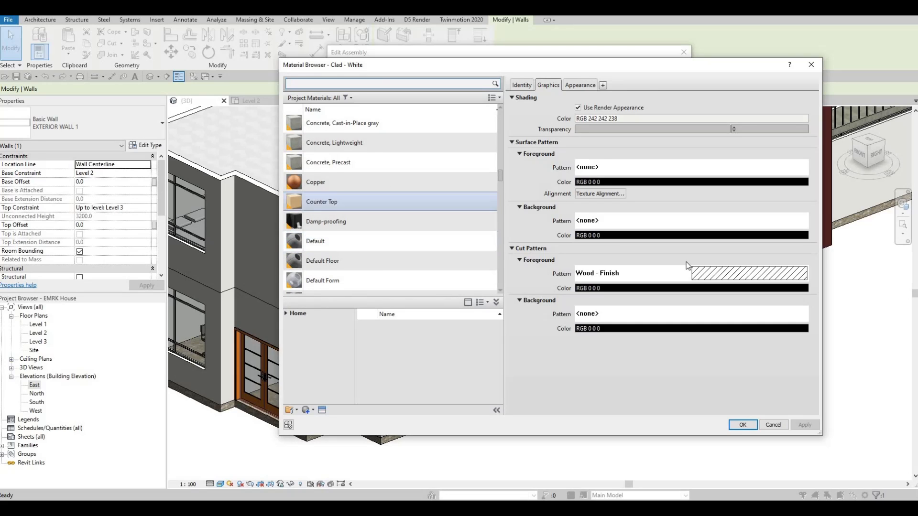
click(345, 181)
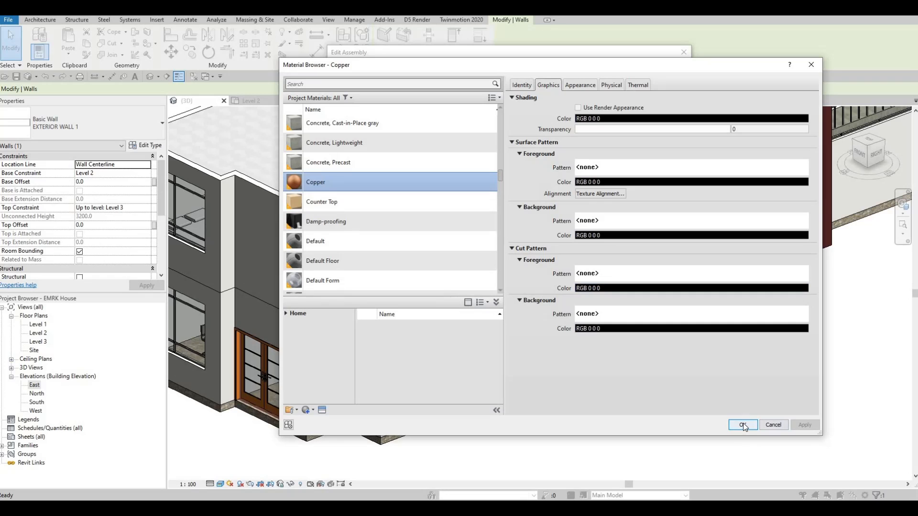
key(Return)
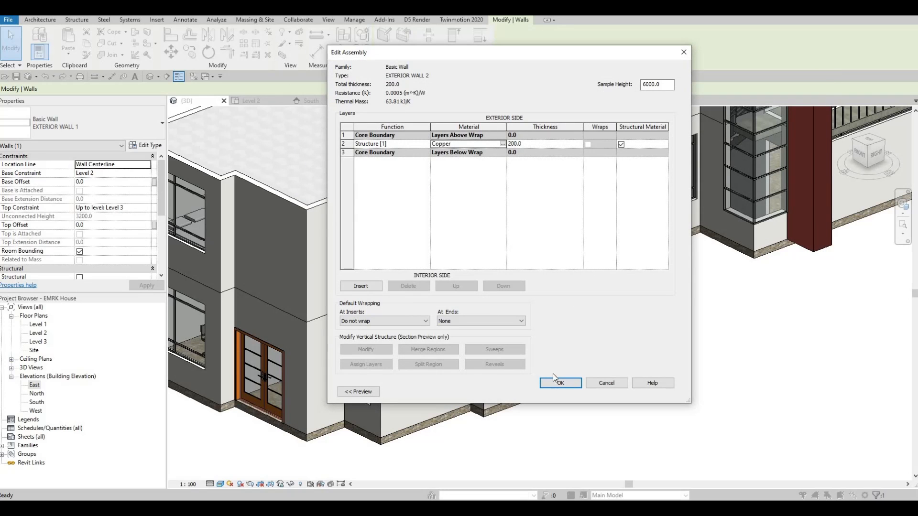
click(561, 384)
click(571, 392)
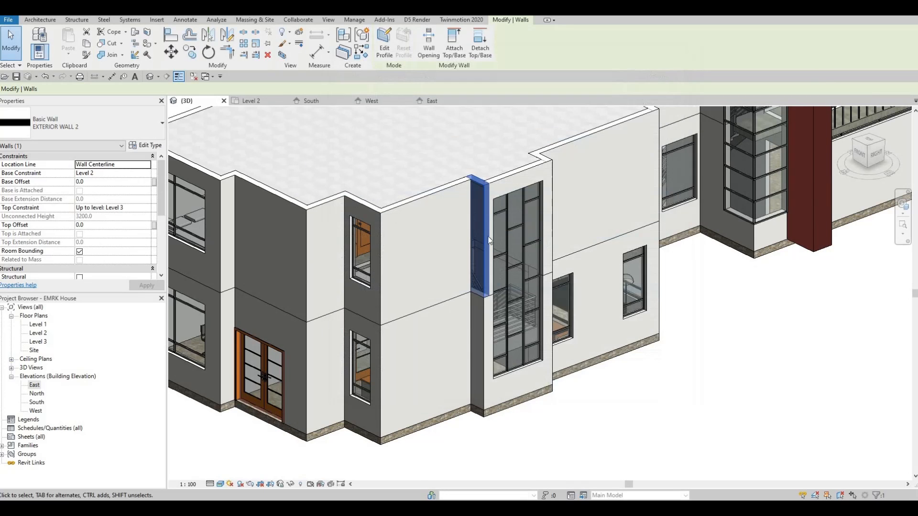
key(Escape)
key(Escape)
Change the remaining five walls around the tall stair window, on both storeys, to the EXTERIOR WALL 2 type.
click(543, 170)
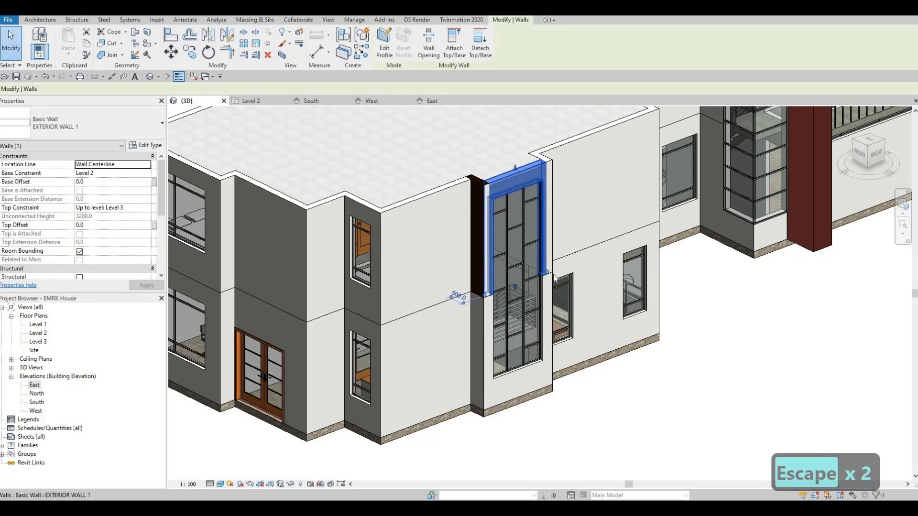
scroll(485, 348, up, 3)
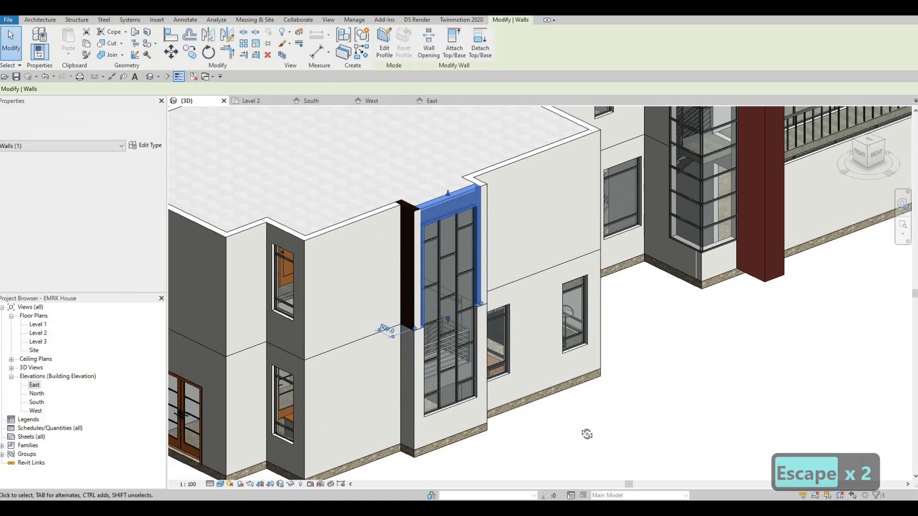
scroll(532, 406, down, 2)
shift+middle_drag(586, 430, 507, 275)
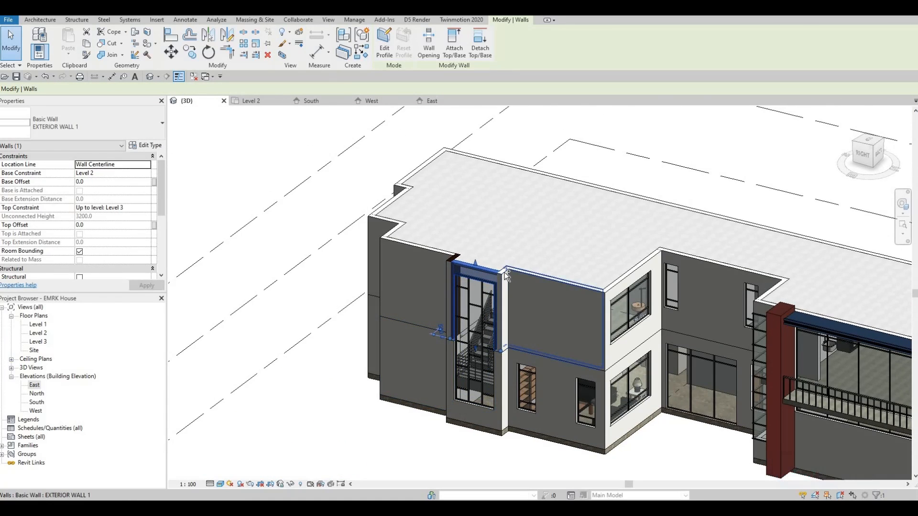
ctrl+click(507, 287)
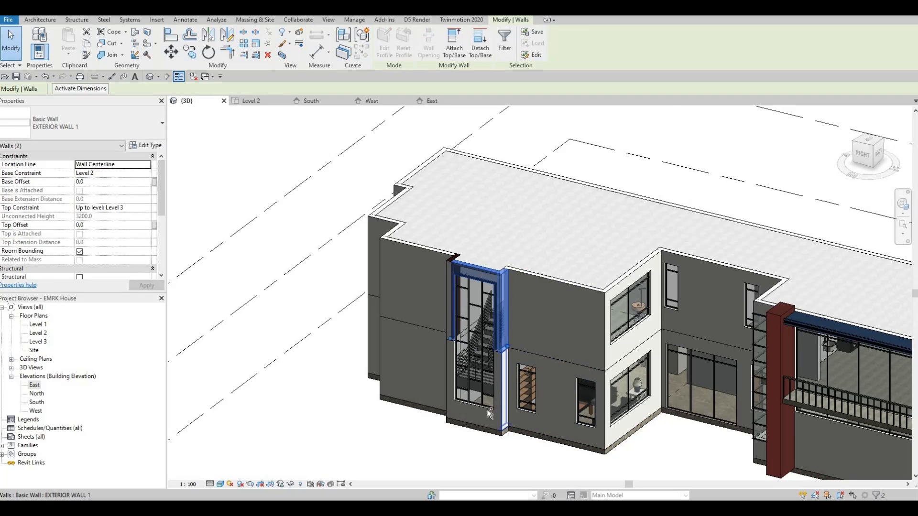
ctrl+click(475, 419)
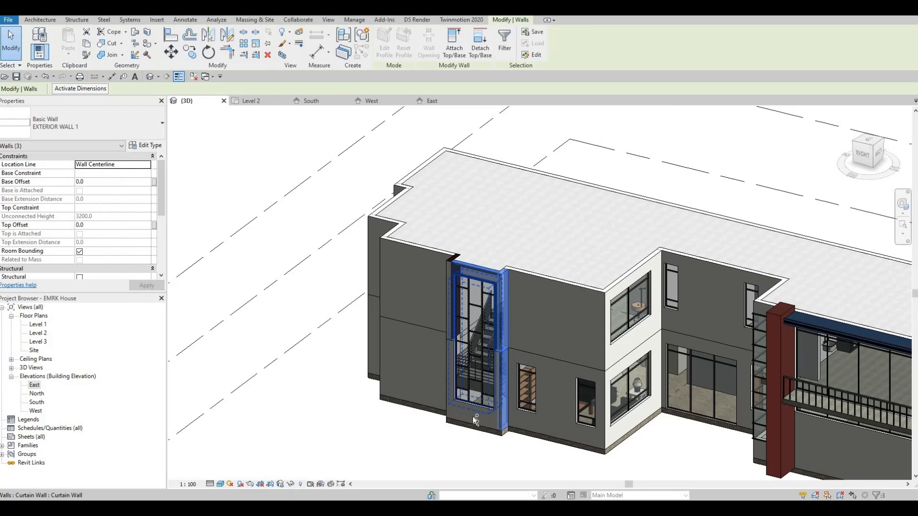
ctrl+click(448, 405)
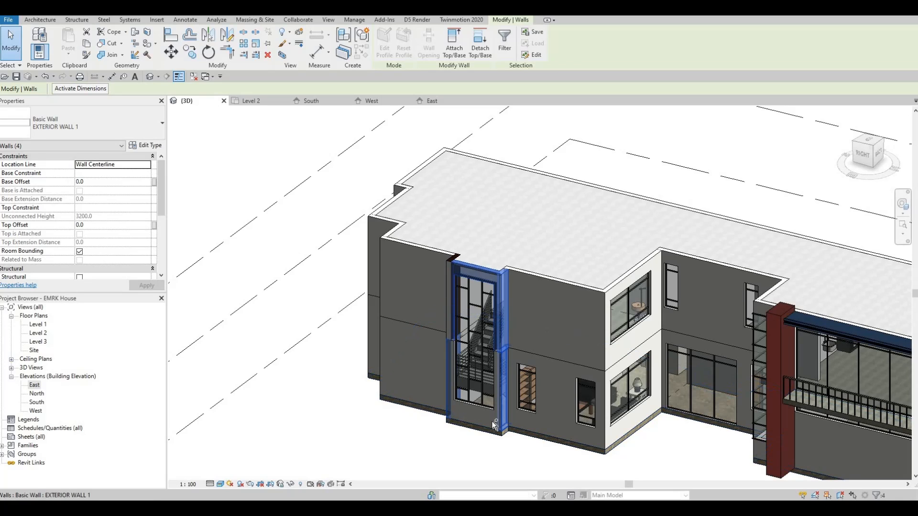
ctrl+click(491, 415)
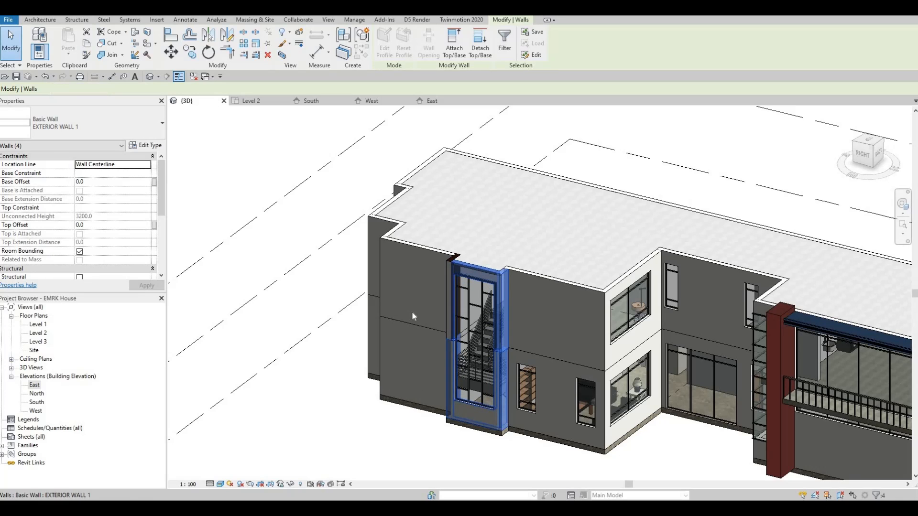
mouse_move(536, 349)
shift+middle_down()
mouse_move(502, 329)
mouse_move(537, 344)
shift+middle_up()
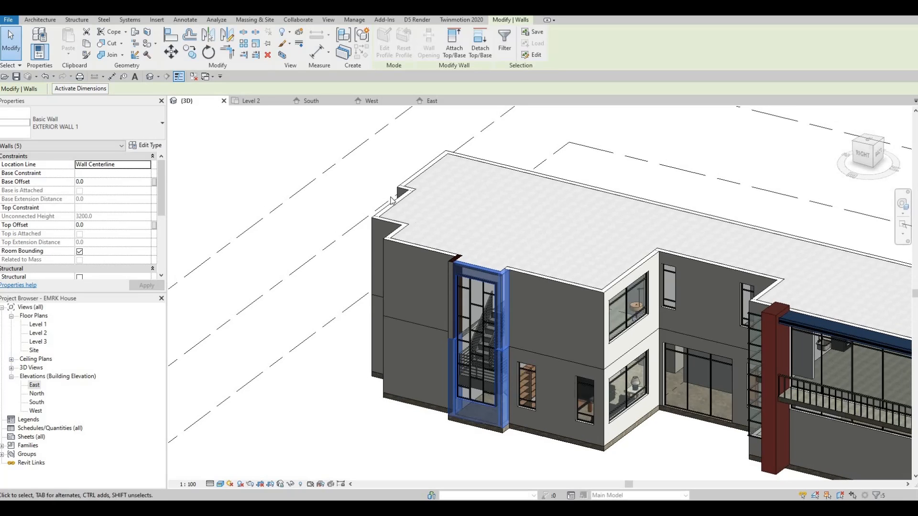
click(124, 120)
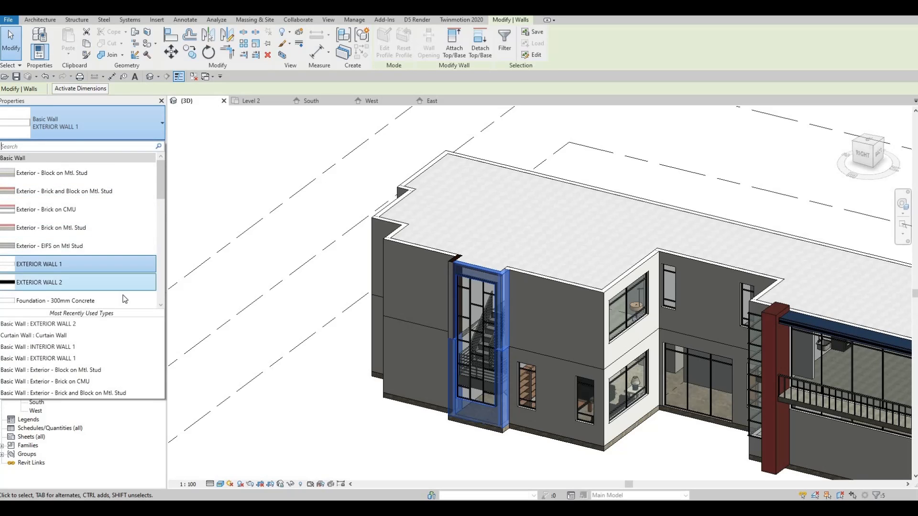
click(72, 282)
key(Escape)
key(Escape)
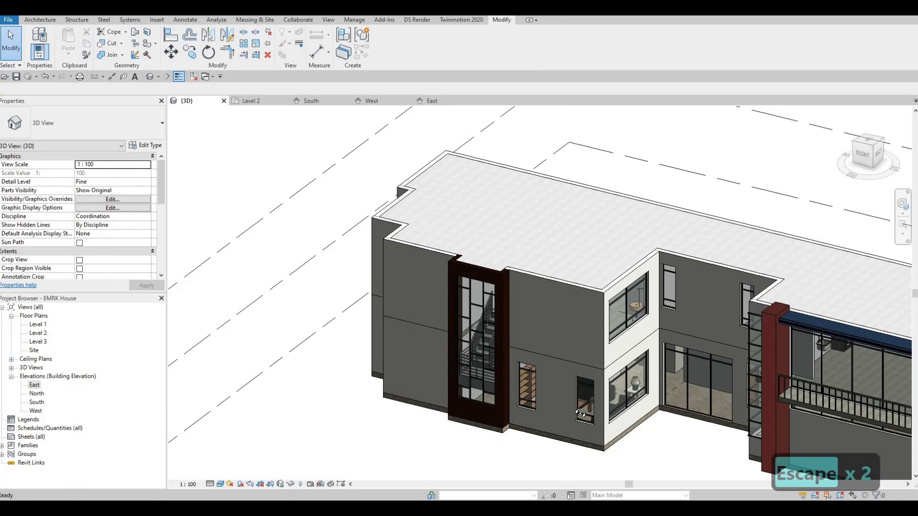
Examine the dark surround of the tall stair window and the rest of the facade from several angles.
shift+middle_drag(580, 414, 557, 375)
shift+middle_drag(588, 248, 413, 257)
middle_drag(600, 413, 640, 421)
middle_drag(459, 291, 645, 322)
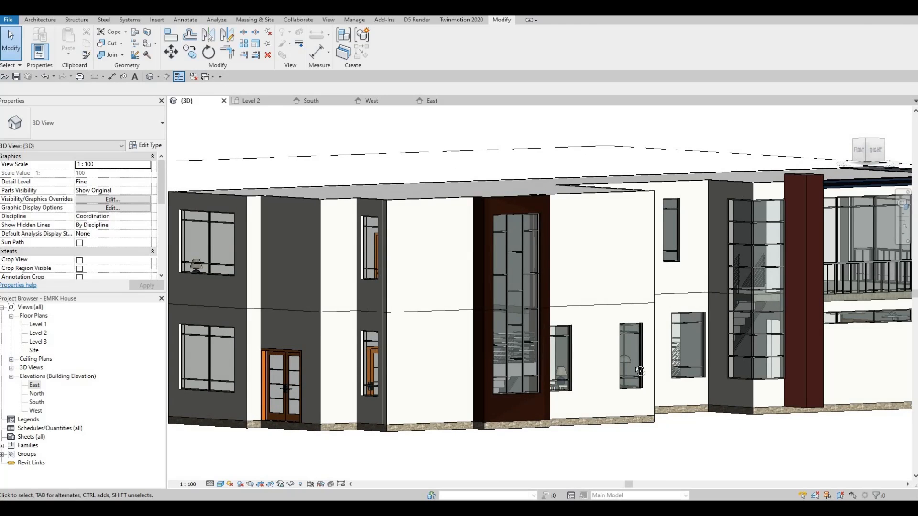
shift+middle_drag(640, 372, 652, 330)
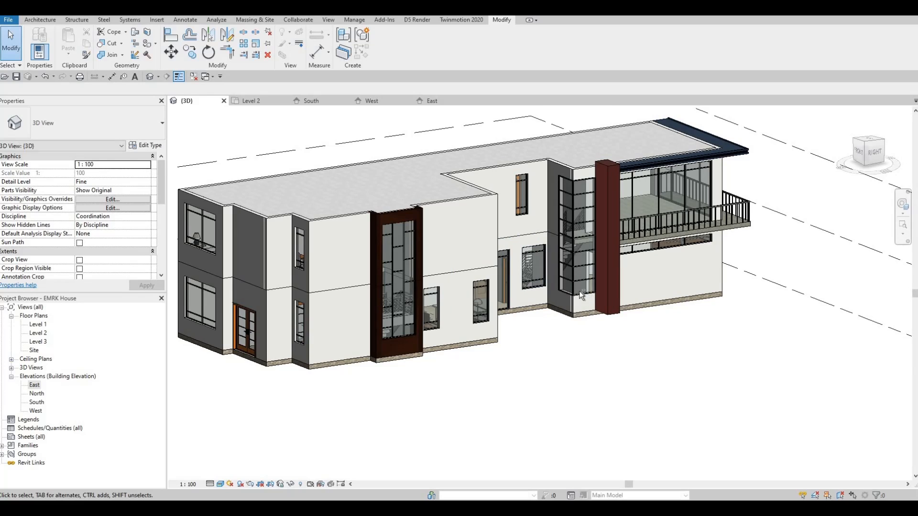
shift+middle_drag(579, 295, 658, 373)
scroll(622, 339, up, 3)
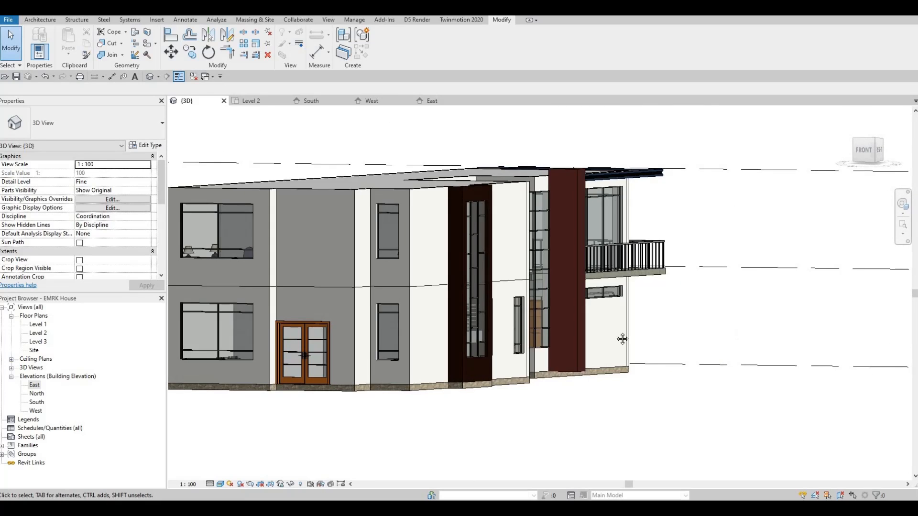
shift+middle_drag(622, 339, 558, 231)
scroll(557, 229, up, 2)
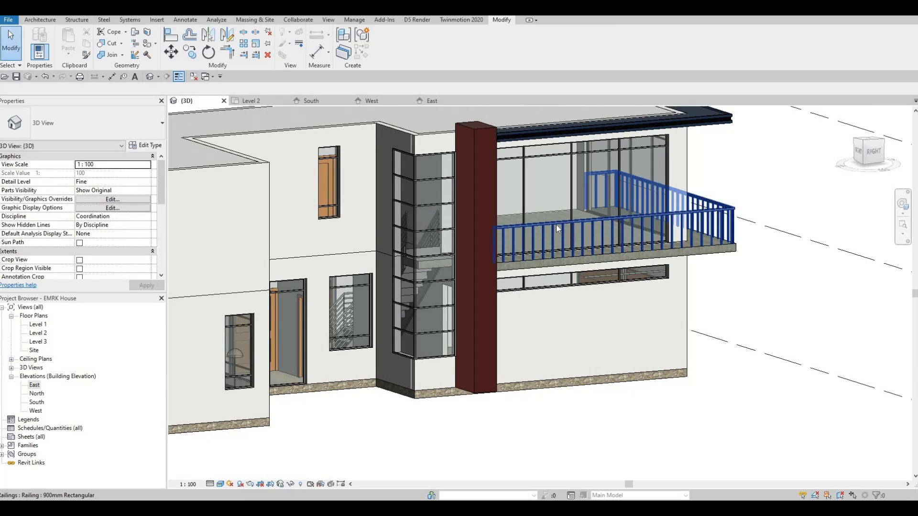
Set the material of the balcony railing's Rectangular - 50x50mm top rail to Aluminum 2014-T6 from the AEC Materials library.
click(556, 225)
click(149, 146)
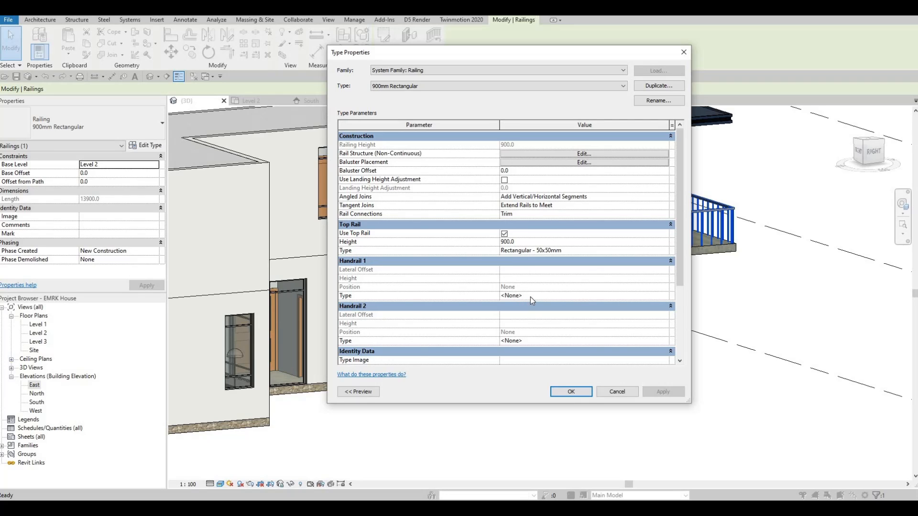
click(665, 251)
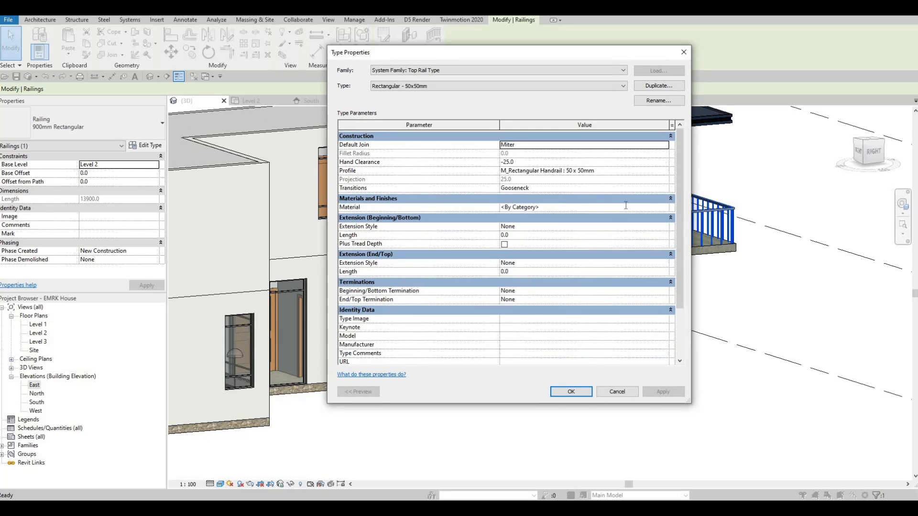
click(665, 208)
click(664, 208)
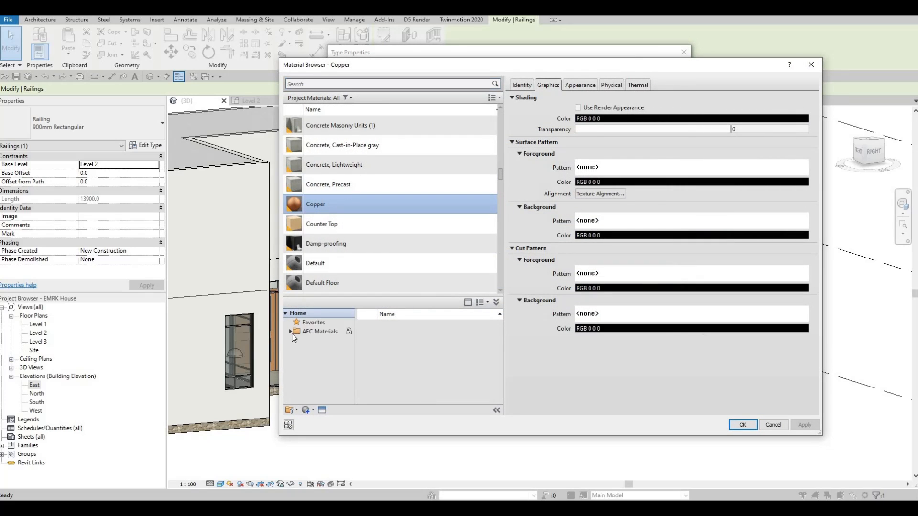
click(289, 332)
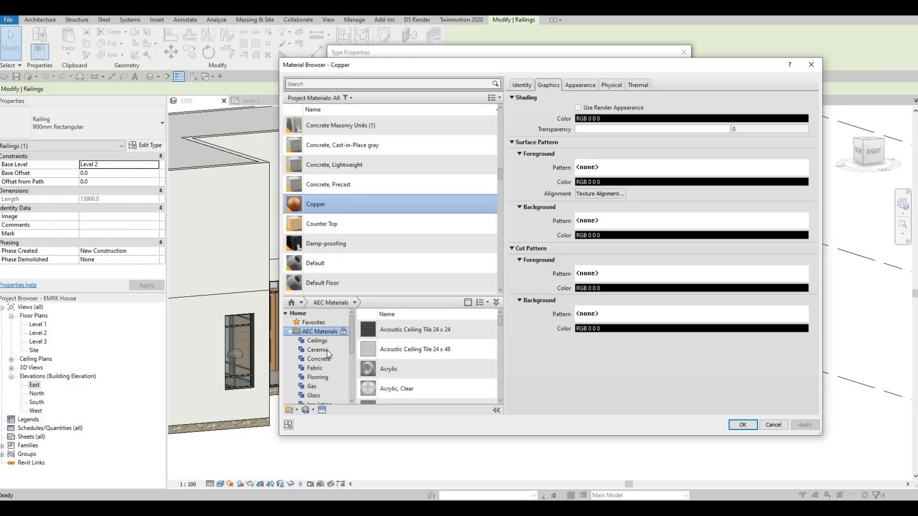
scroll(416, 368, down, 1)
scroll(424, 366, down, 2)
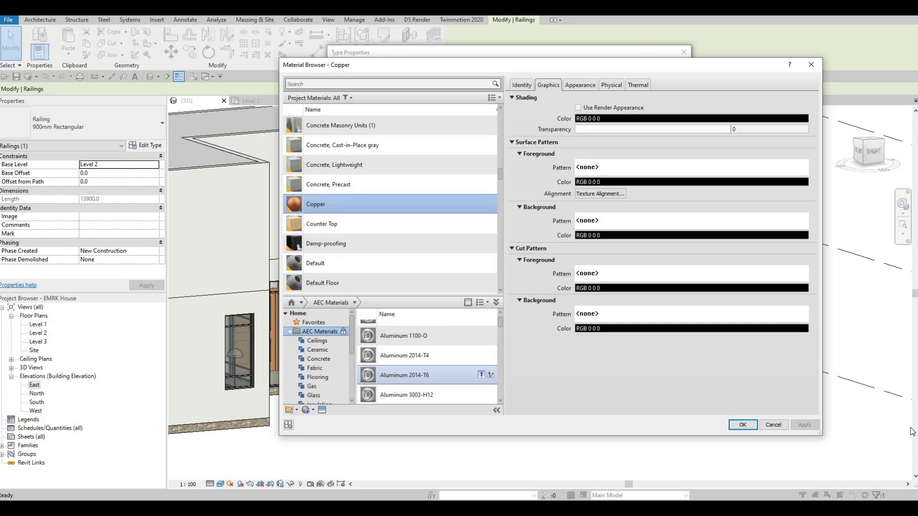
click(735, 427)
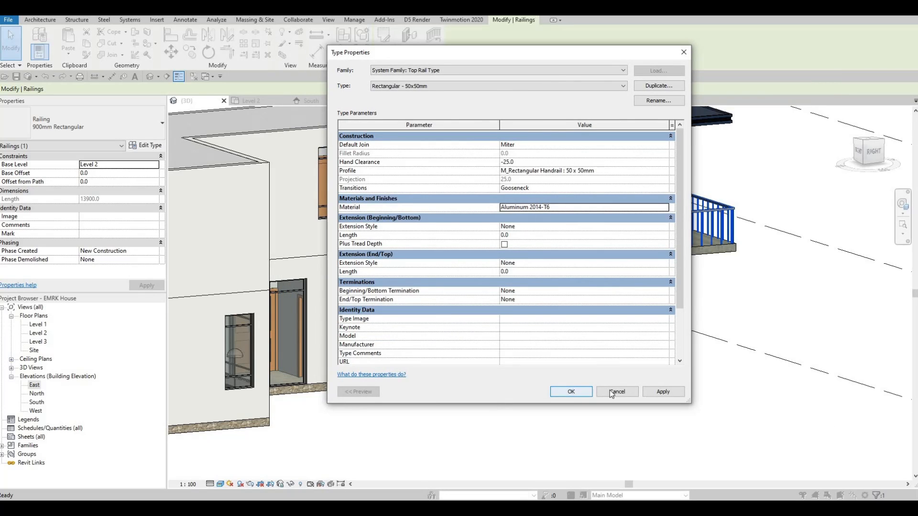
click(585, 393)
key(Return)
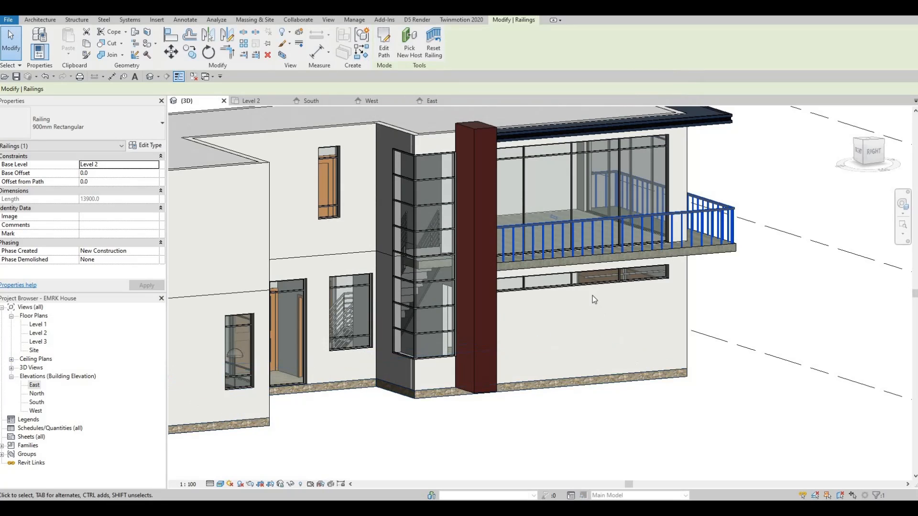
Examine the balcony railing, the facade and the top corners of the tall stair window's surround from several angles.
key(Escape)
key(Escape)
scroll(607, 399, up, 3)
shift+middle_drag(607, 399, 631, 449)
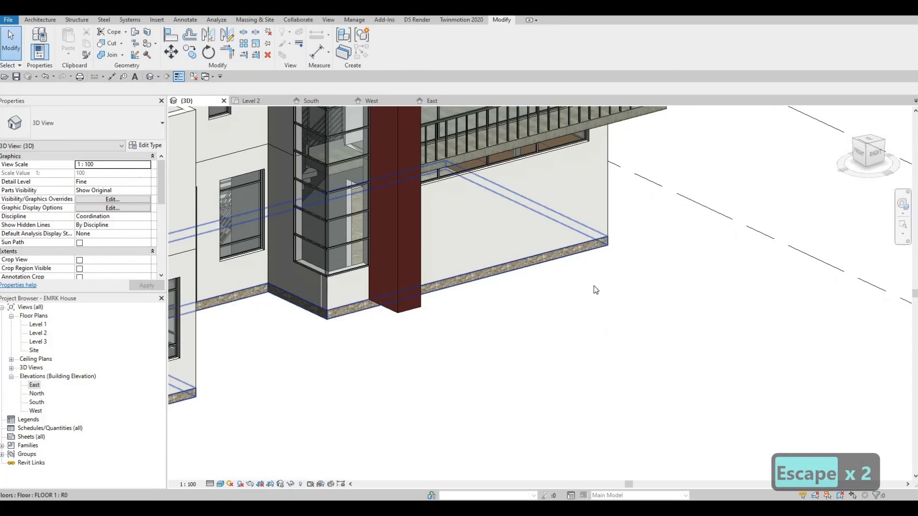
middle_drag(494, 128, 598, 284)
scroll(611, 323, up, 2)
scroll(612, 325, down, 4)
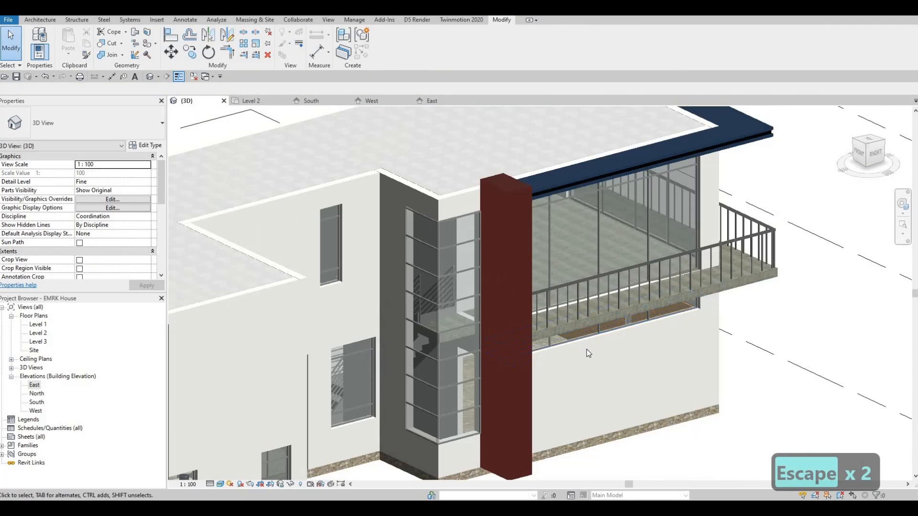
shift+middle_drag(612, 325, 488, 350)
scroll(584, 323, down, 4)
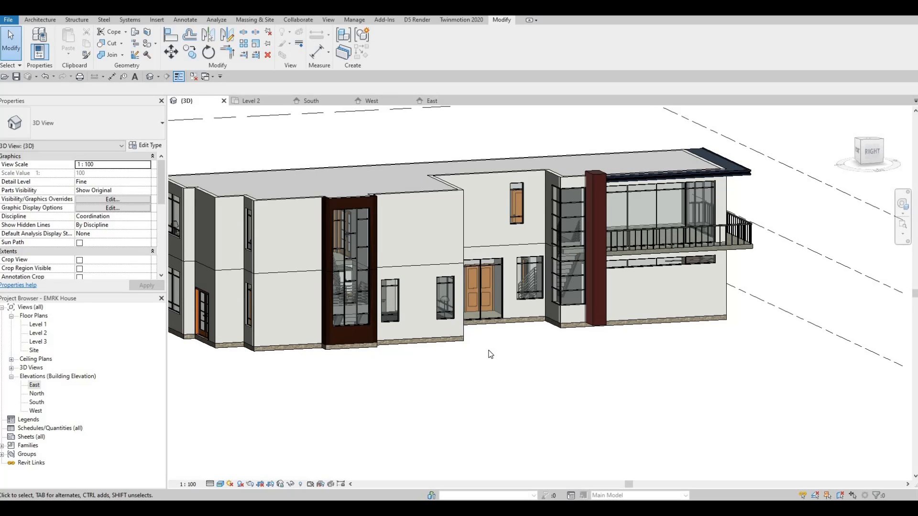
mouse_move(454, 373)
shift+middle_down()
mouse_move(432, 303)
mouse_move(419, 357)
mouse_move(483, 366)
mouse_move(478, 357)
mouse_move(473, 366)
mouse_move(452, 334)
mouse_move(529, 354)
mouse_move(518, 368)
mouse_move(403, 385)
mouse_move(287, 379)
mouse_move(225, 363)
shift+middle_up()
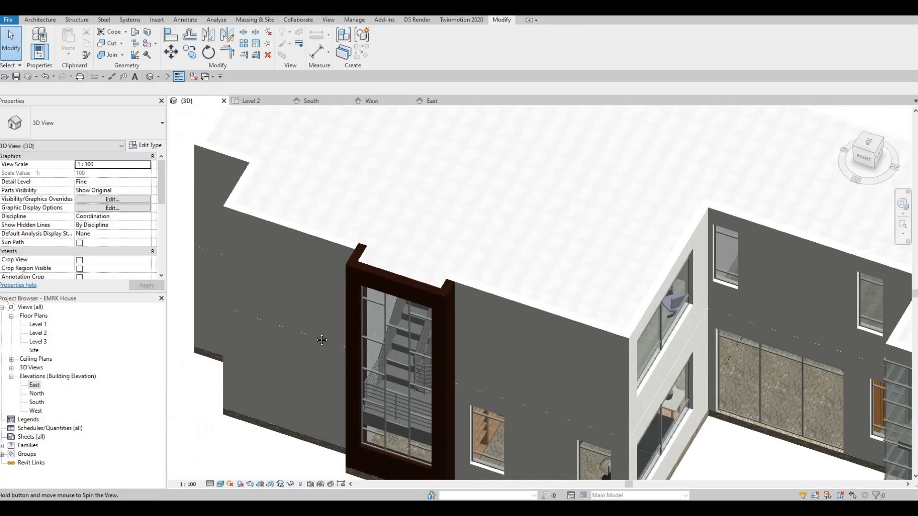
scroll(429, 240, down, 3)
scroll(540, 236, up, 6)
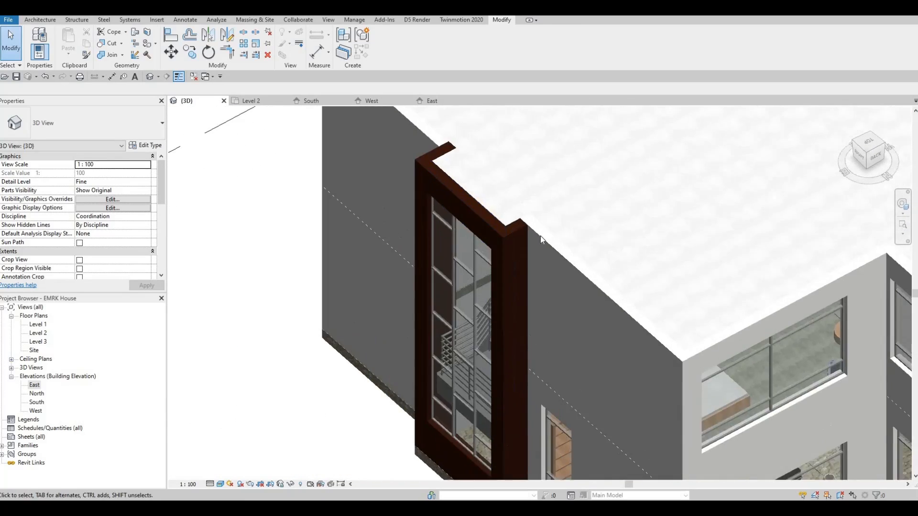
scroll(521, 325, down, 2)
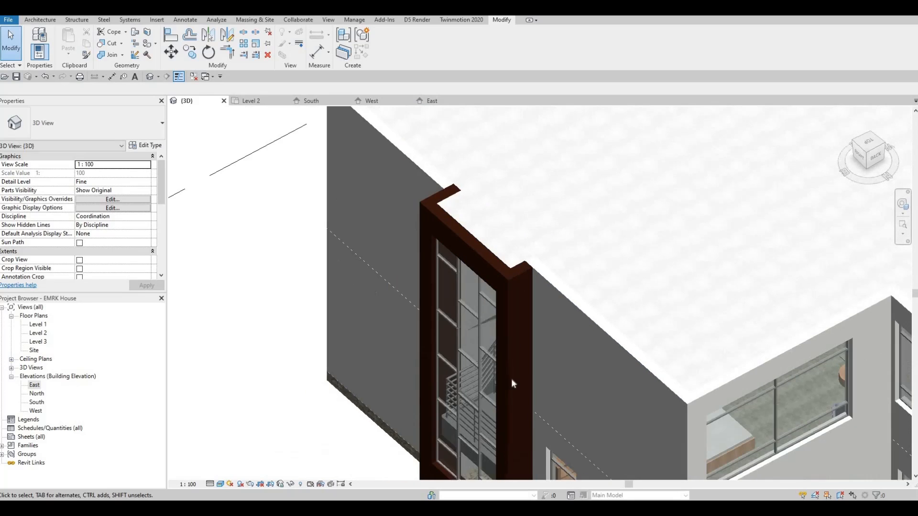
middle_drag(516, 456, 504, 398)
scroll(519, 294, down, 1)
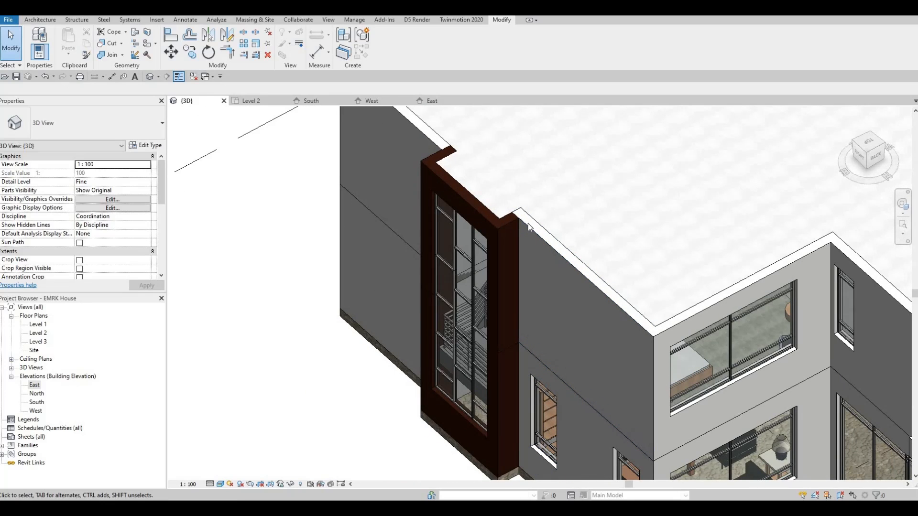
On Level 2, shorten the EXTERIOR WALL 1 wall beside the stair-window surround to the centreline of the surround's upper side wall.
click(509, 219)
scroll(506, 224, up, 2)
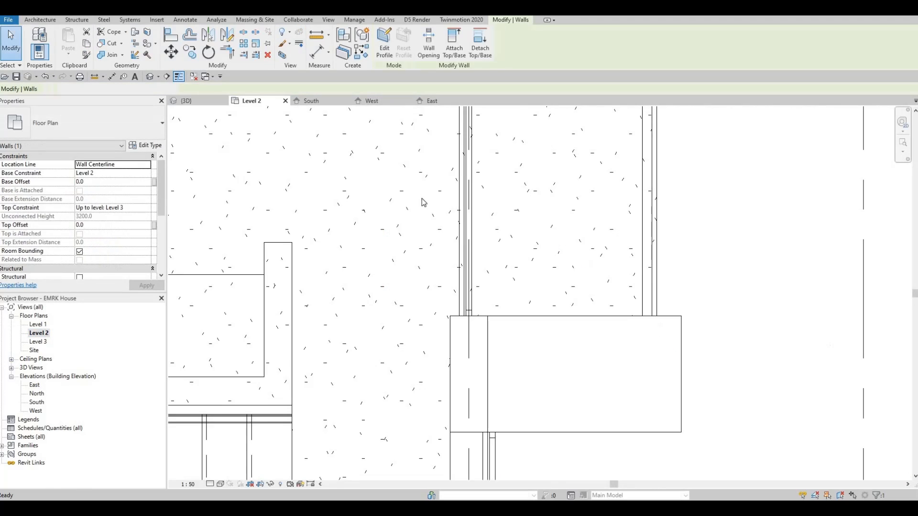
middle_drag(390, 360, 435, 167)
scroll(417, 281, down, 6)
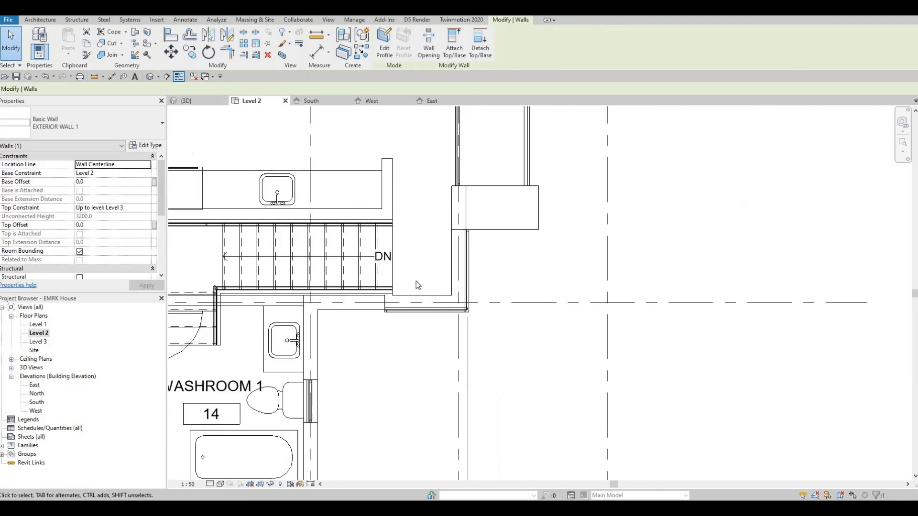
scroll(455, 278, down, 2)
middle_drag(426, 276, 443, 182)
middle_drag(453, 228, 433, 137)
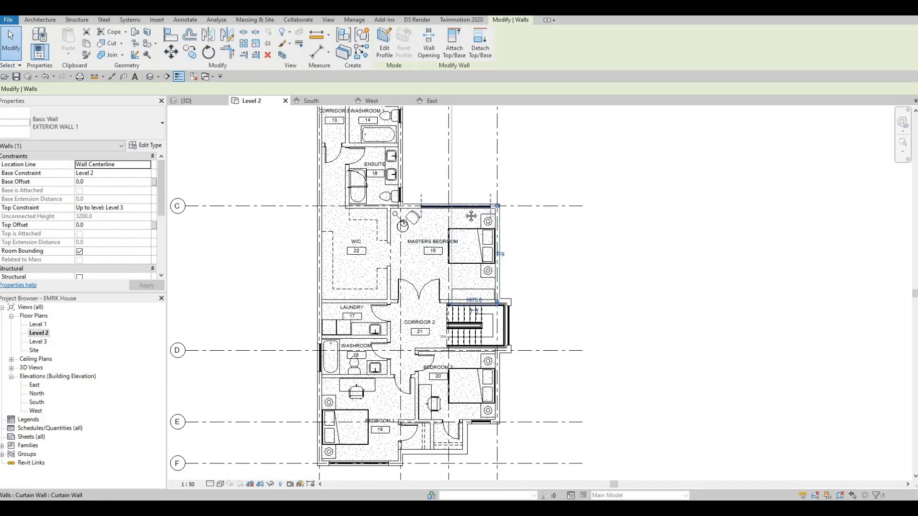
middle_drag(472, 215, 467, 232)
scroll(493, 326, up, 8)
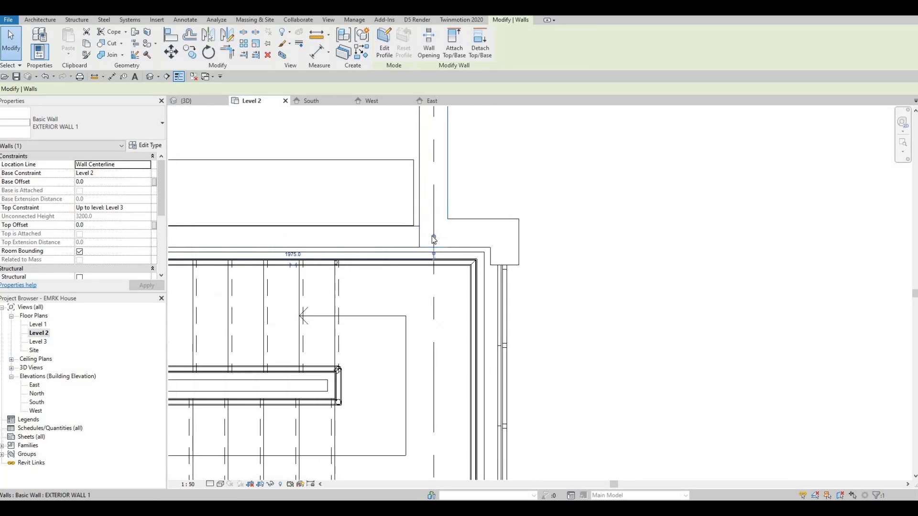
drag(434, 241, 436, 227)
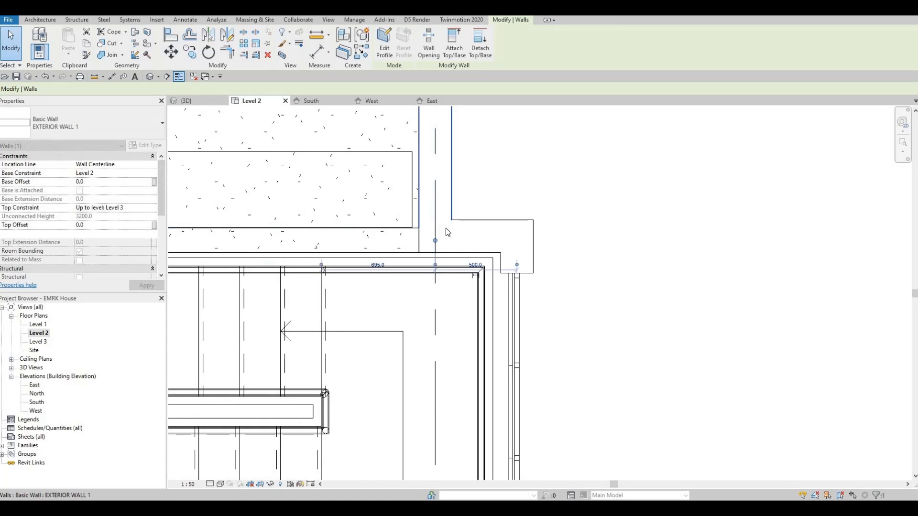
click(479, 228)
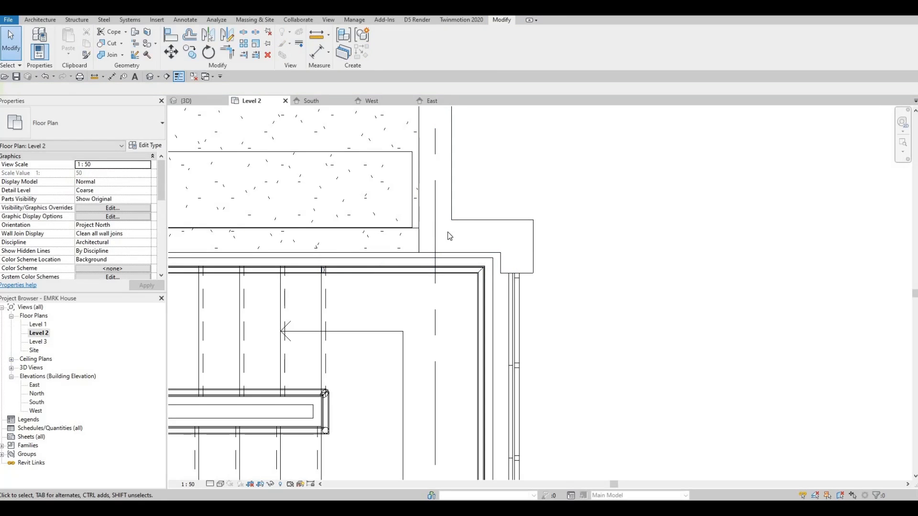
Pull the EXTERIOR WALL 1 end clear of the corner and extend the adjoining EXTERIOR WALL 2 side wall to its inner face.
click(437, 233)
drag(427, 235, 441, 217)
key(Escape)
click(436, 236)
key(Escape)
click(437, 236)
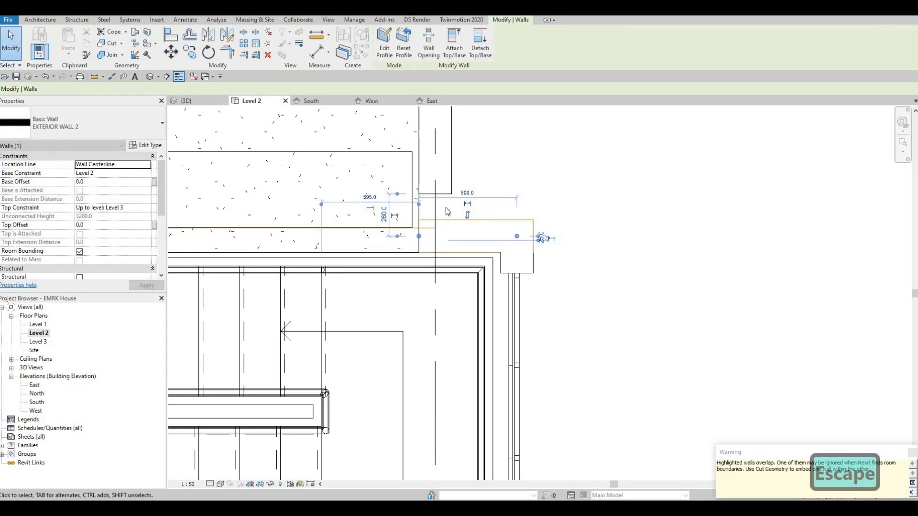
Extend the EXTERIOR WALL 1 end back down to meet the EXTERIOR WALL 2 side wall of the stair-window surround.
key(Escape)
click(438, 198)
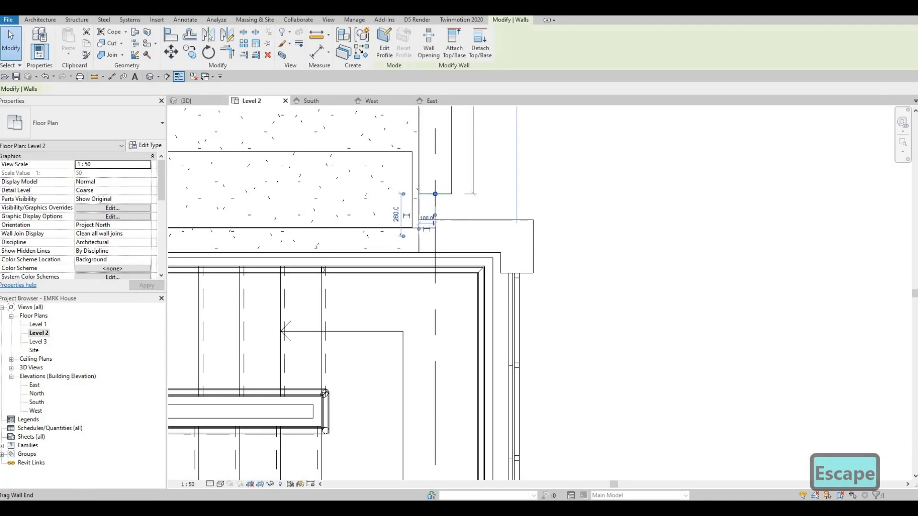
drag(436, 195, 446, 234)
key(Escape)
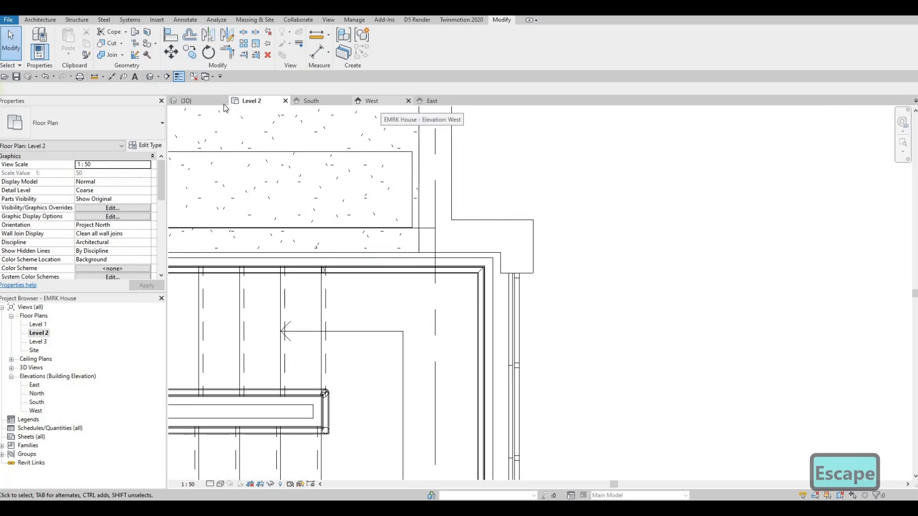
Check the surround's top corner in 3D and, on Level 2, pull back the INTERIOR WALL 1 end from that corner.
click(189, 101)
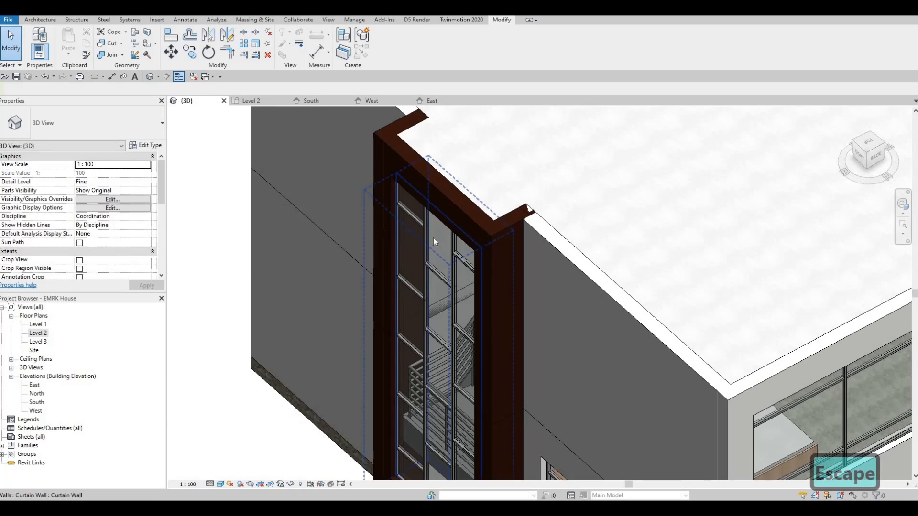
scroll(529, 248, up, 5)
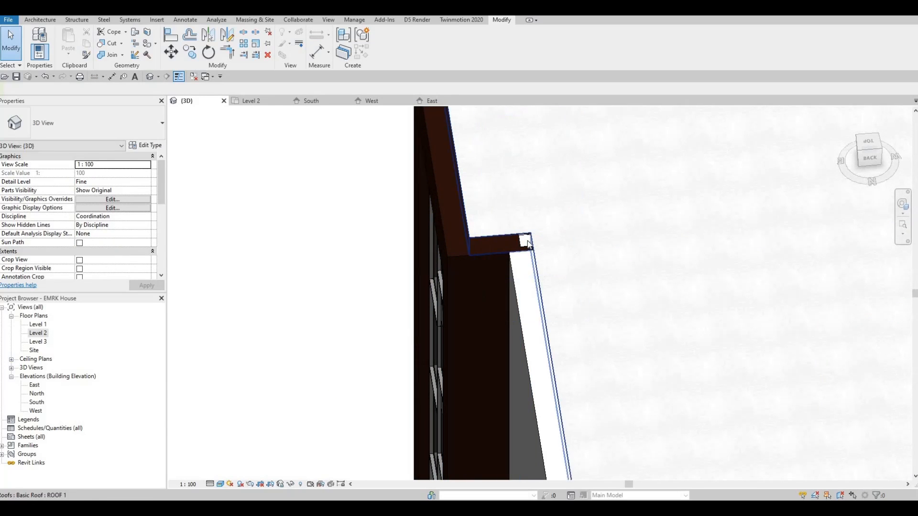
click(526, 243)
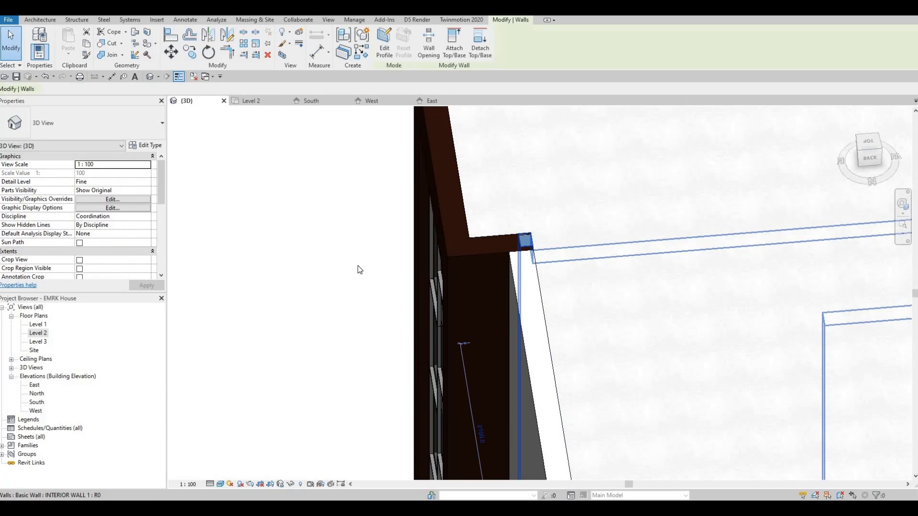
double_click(39, 333)
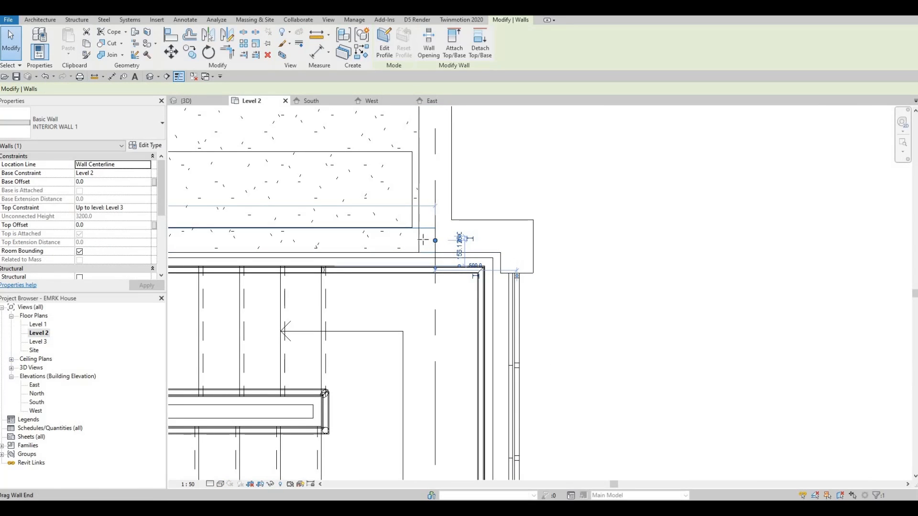
drag(417, 240, 418, 245)
key(Escape)
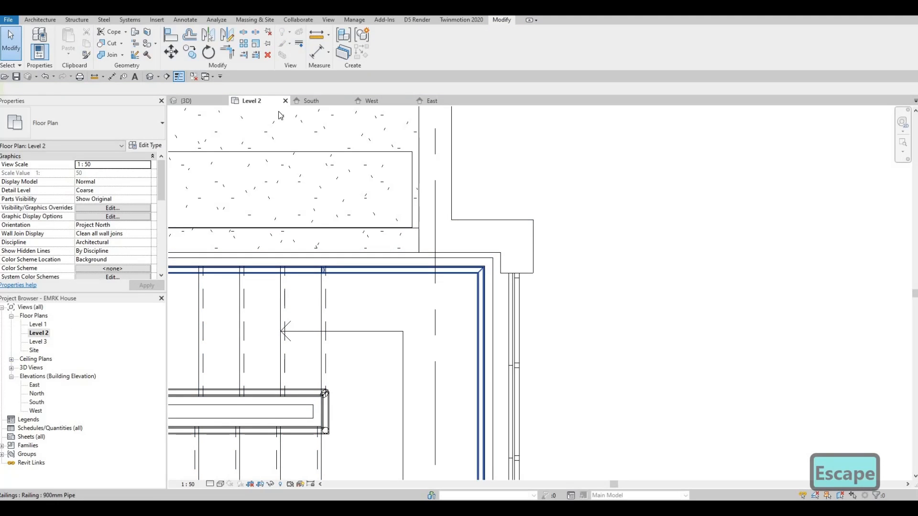
In 3D, raise the upper EXTERIOR WALL 2 side wall on the opposite side of the stair window to a top offset of about 242.5.
click(196, 102)
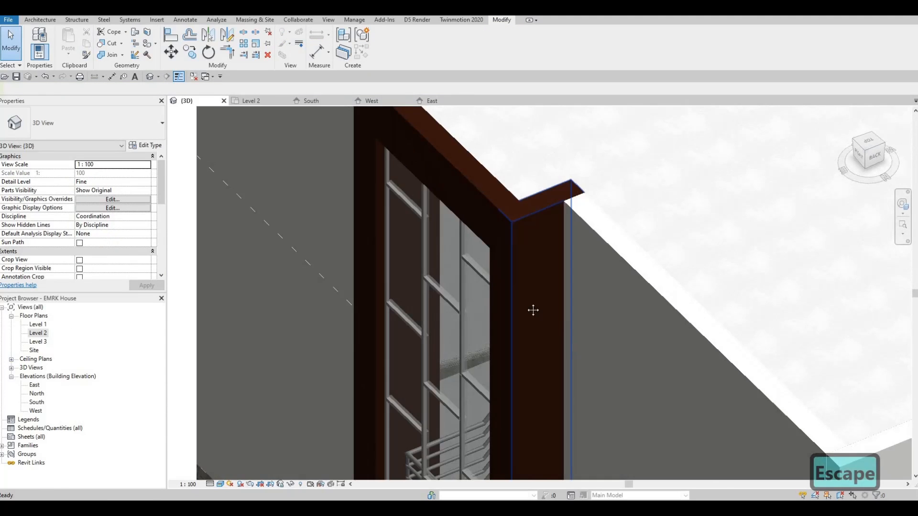
scroll(534, 310, down, 3)
middle_drag(623, 266, 664, 313)
shift+middle_drag(549, 260, 608, 260)
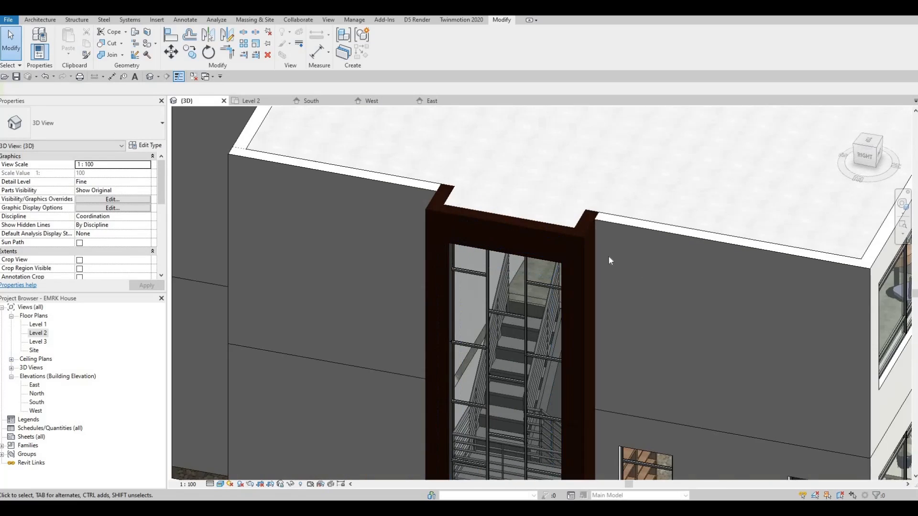
shift+middle_drag(434, 229, 455, 239)
scroll(457, 232, up, 2)
click(460, 225)
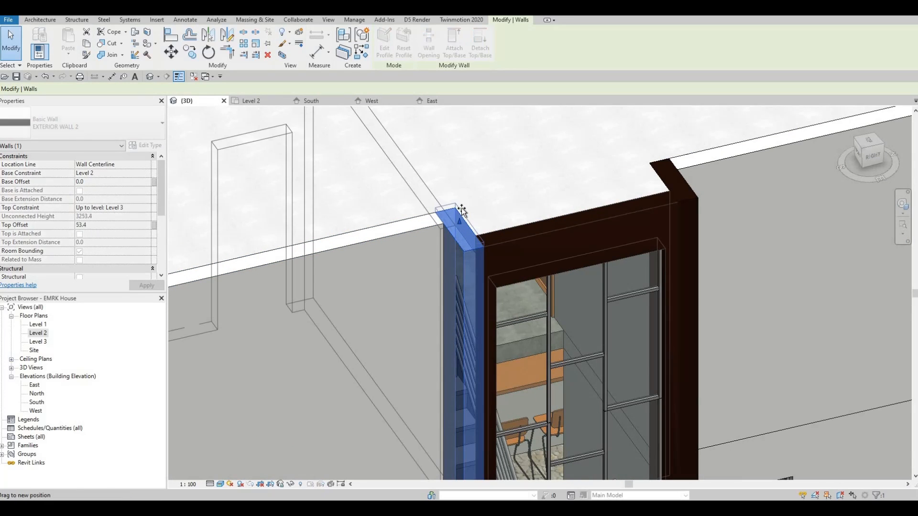
drag(462, 209, 462, 190)
key(Escape)
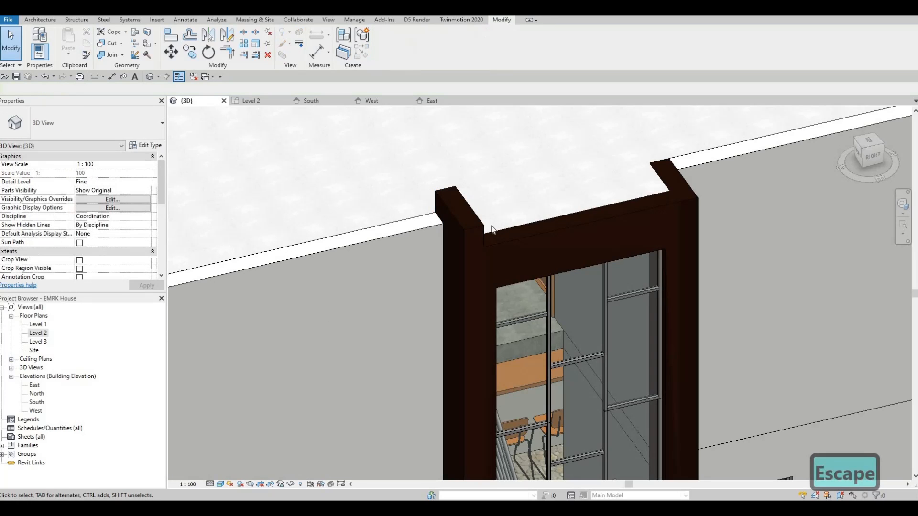
key(a)
key(l)
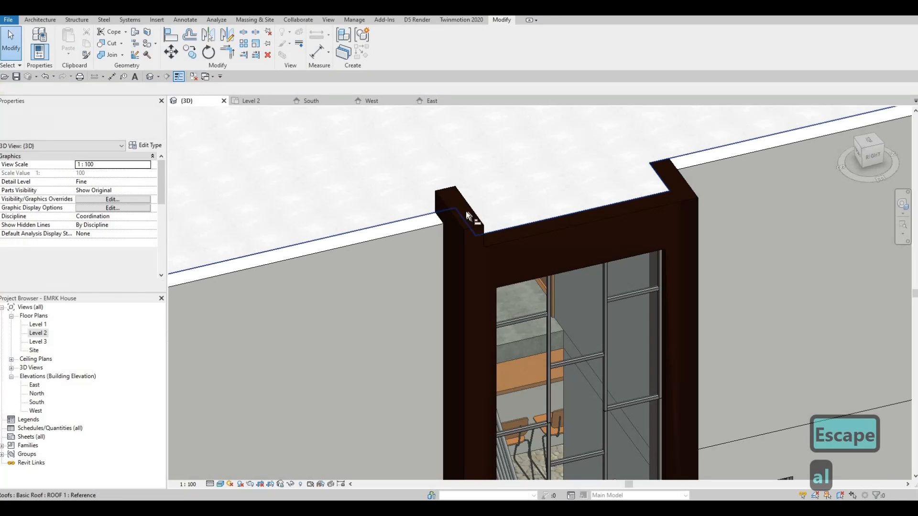
key(Escape)
key(Escape)
Raise the top of the same surround side wall further above the roof edge.
click(463, 205)
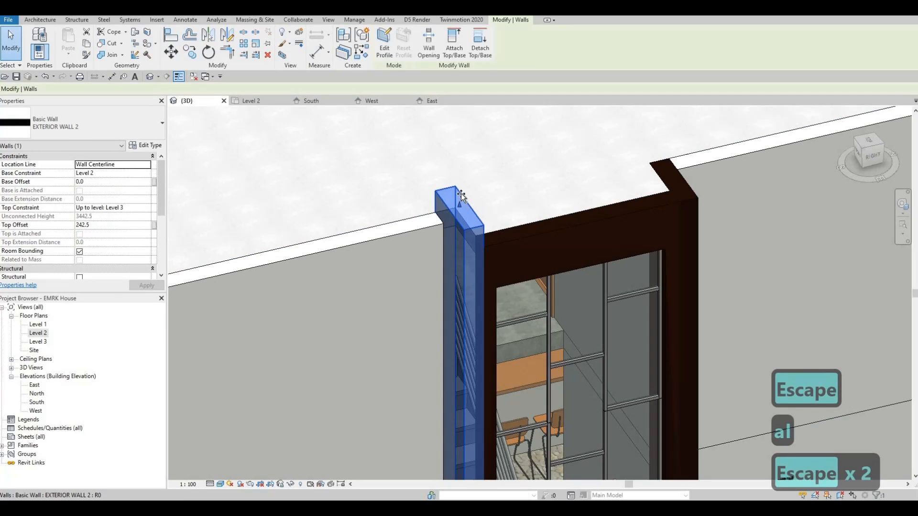
key(Escape)
key(Escape)
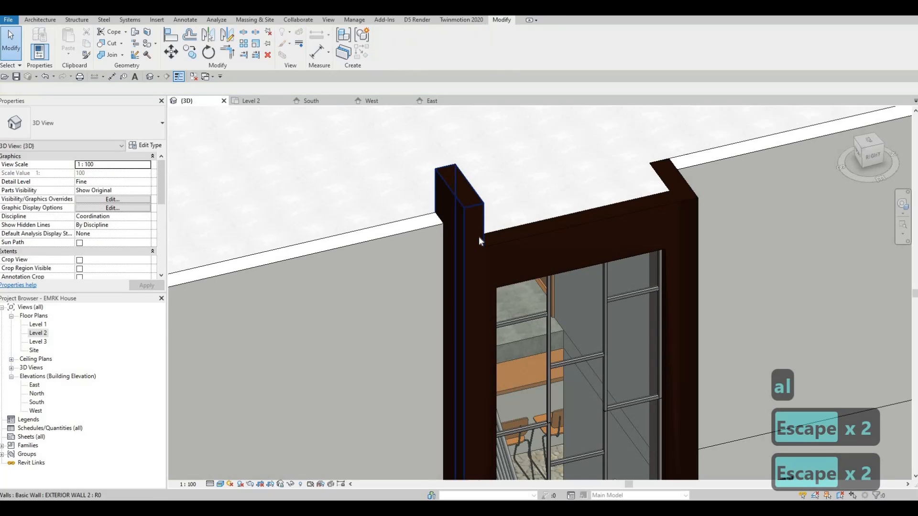
Align the top of the front wall above the stair window with the top of the raised side wall.
key(a)
key(l)
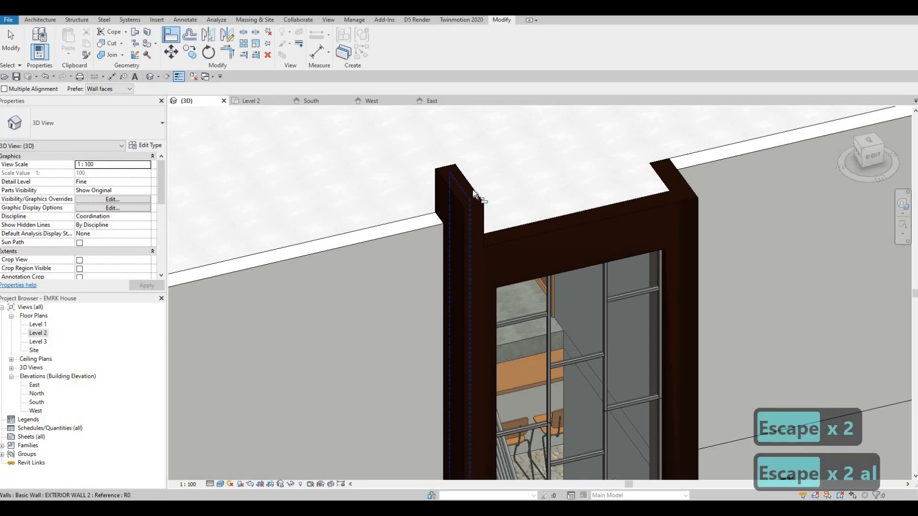
click(472, 196)
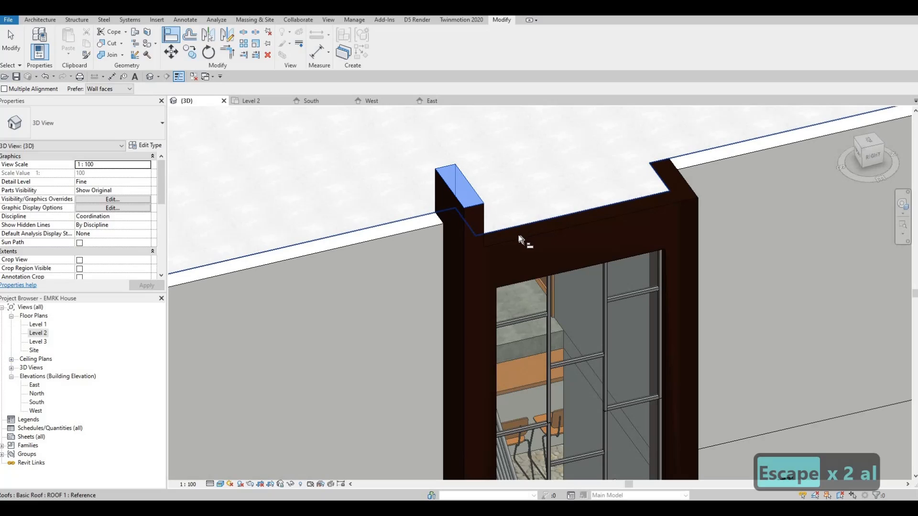
click(645, 193)
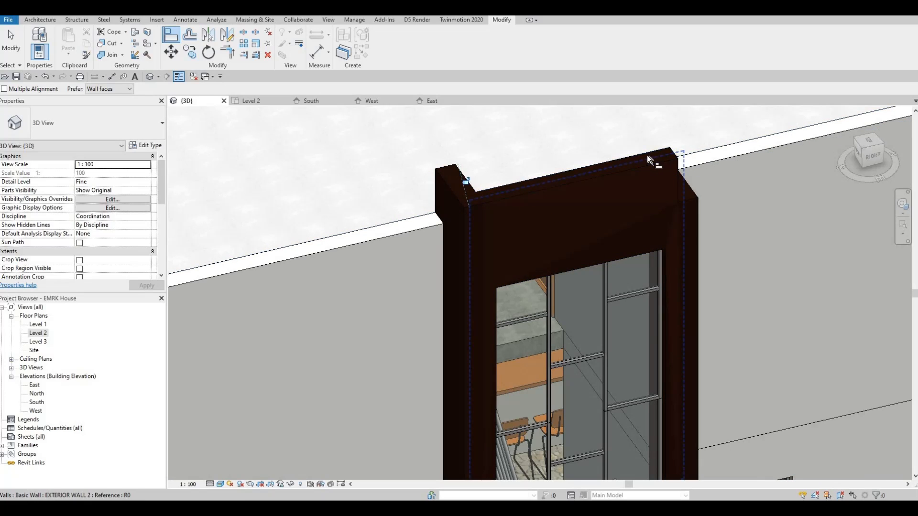
Align the top of the surround's remaining side wall with the raised walls and check the surround against the whole facade.
shift+middle_drag(633, 206, 478, 186)
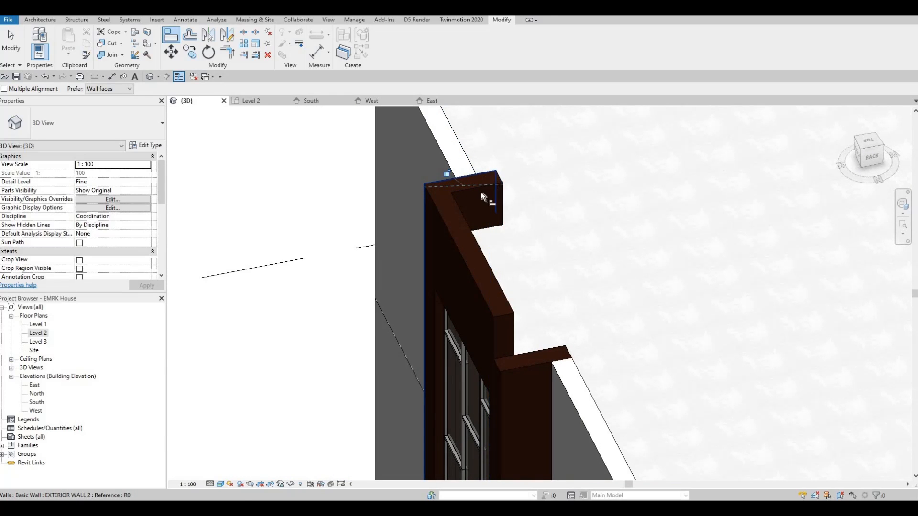
click(478, 185)
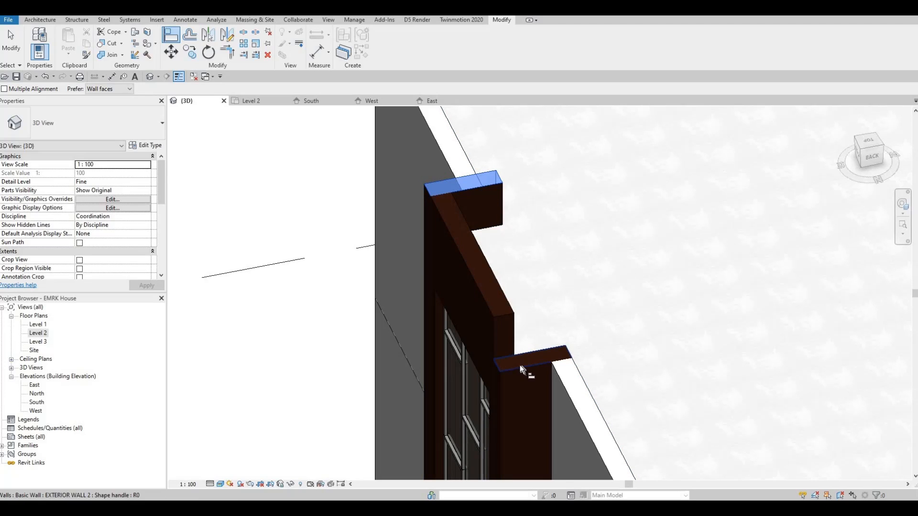
shift+middle_drag(535, 267, 543, 232)
key(Escape)
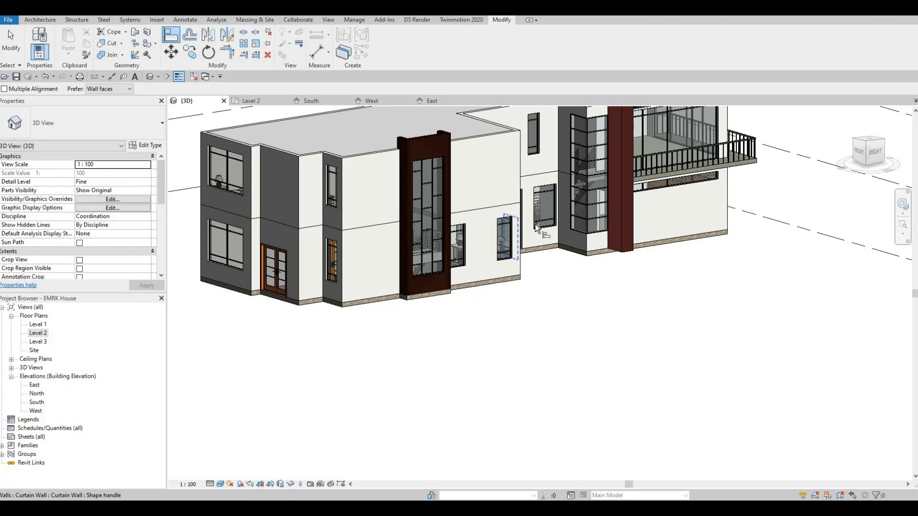
shift+middle_drag(436, 234, 576, 213)
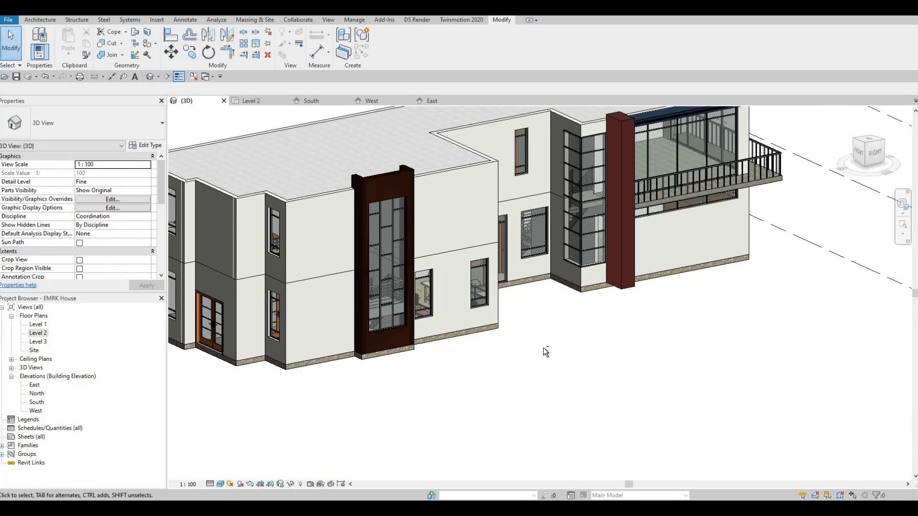
Load the M_Door-Curtain-Wall-Single-Glass family from the Doors folder of the Canada library.
middle_drag(543, 348, 479, 248)
scroll(492, 367, up, 2)
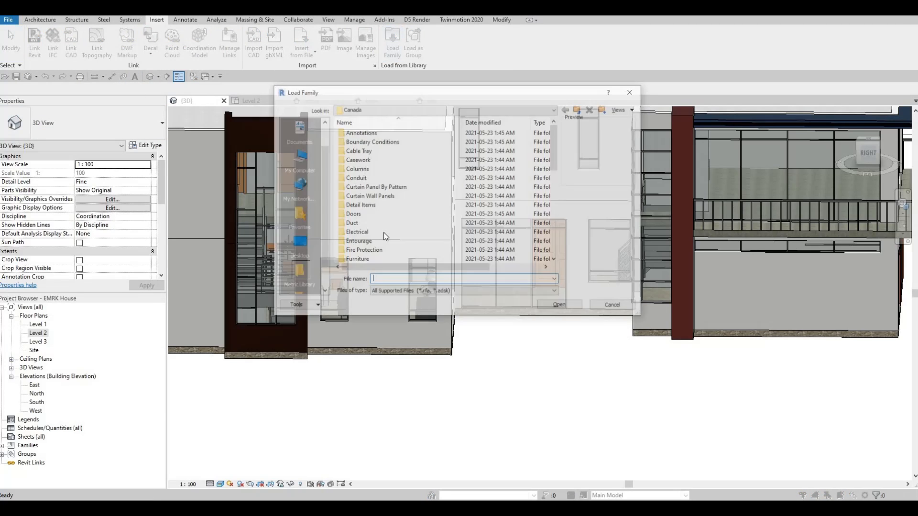
scroll(381, 233, down, 5)
scroll(381, 233, down, 3)
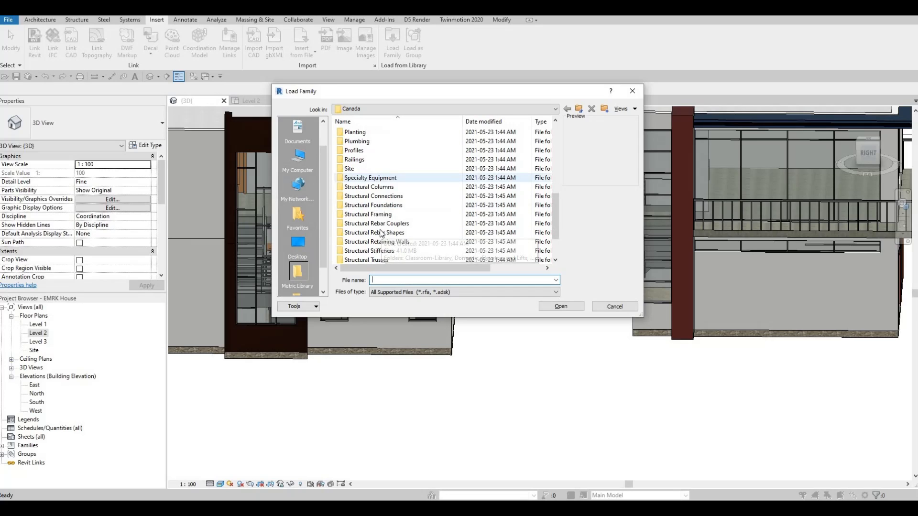
scroll(381, 233, up, 3)
scroll(381, 236, down, 3)
scroll(382, 236, up, 5)
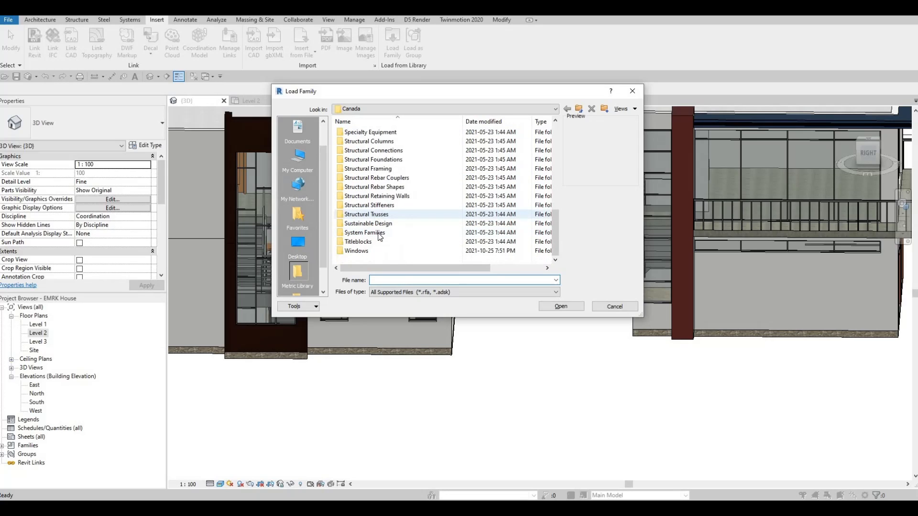
double_click(359, 141)
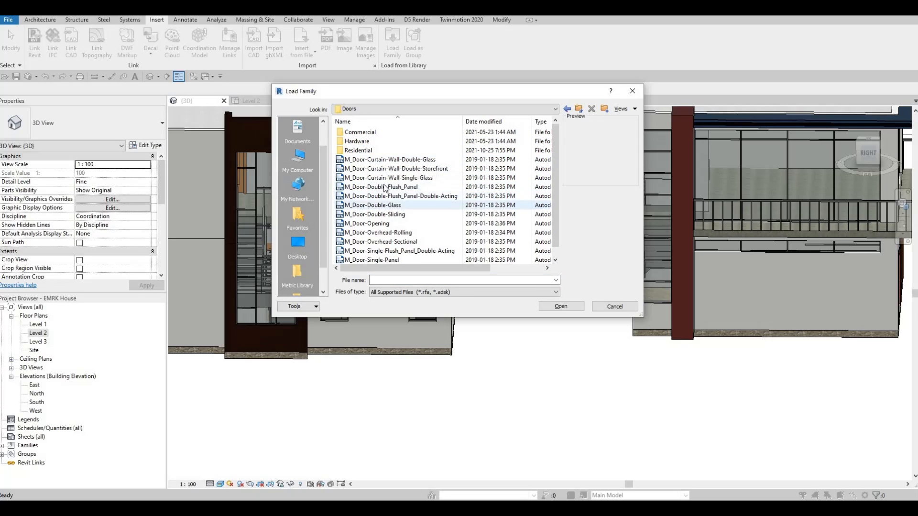
click(385, 179)
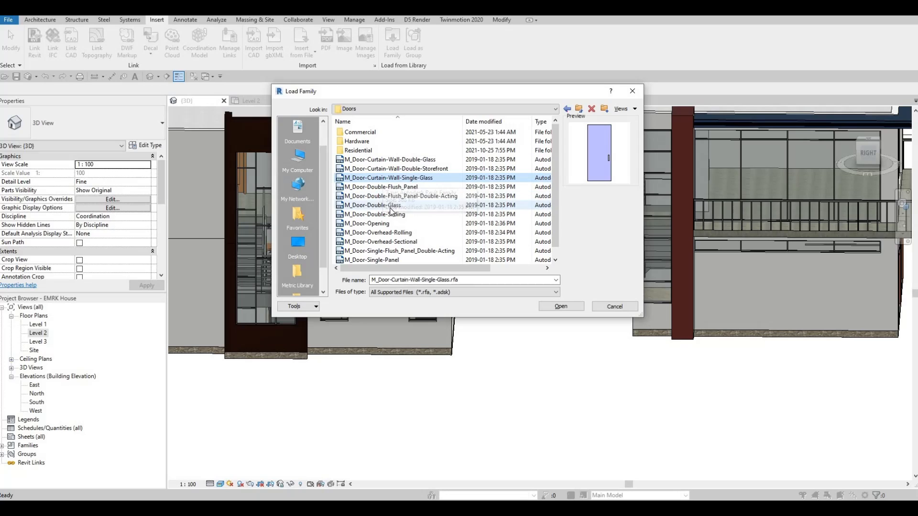
click(546, 305)
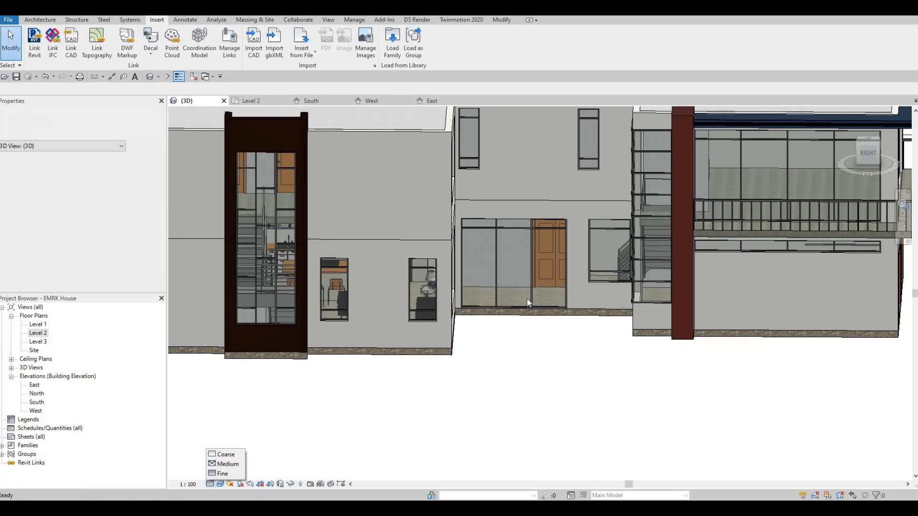
Replace the middle glazed panel of the ground-floor entrance curtain wall with the M_Door-Curtain-Wall-Single-Glass door type.
scroll(528, 295, up, 3)
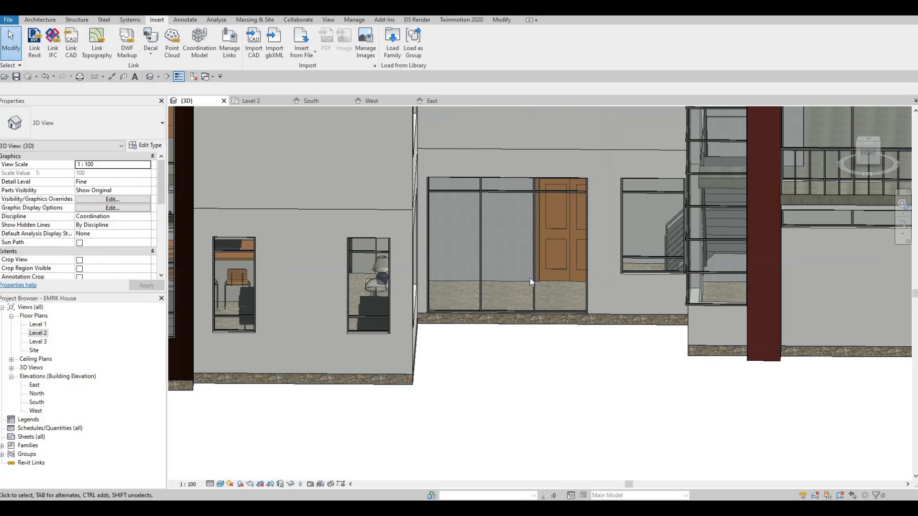
key(Tab)
key(Tab)
key(Tab)
key(Tab)
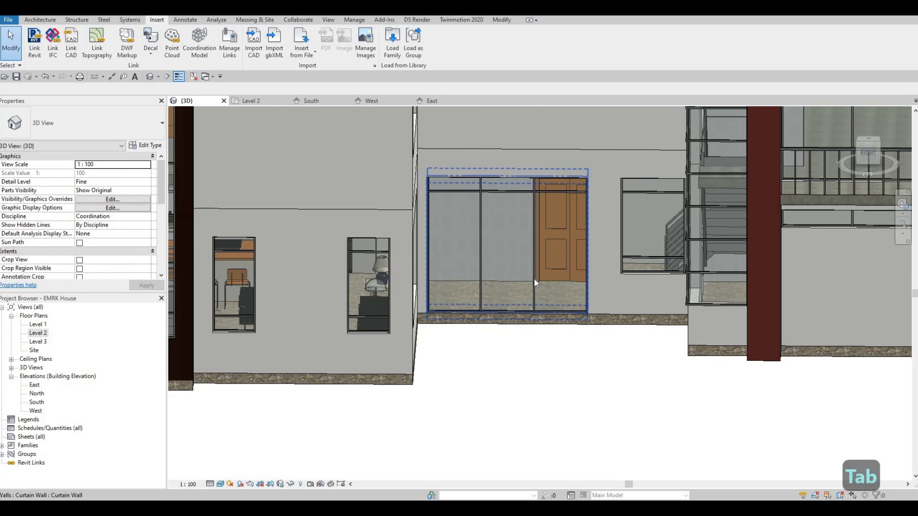
key(Tab)
key(Tab)
key(Tab)
key(Tab)
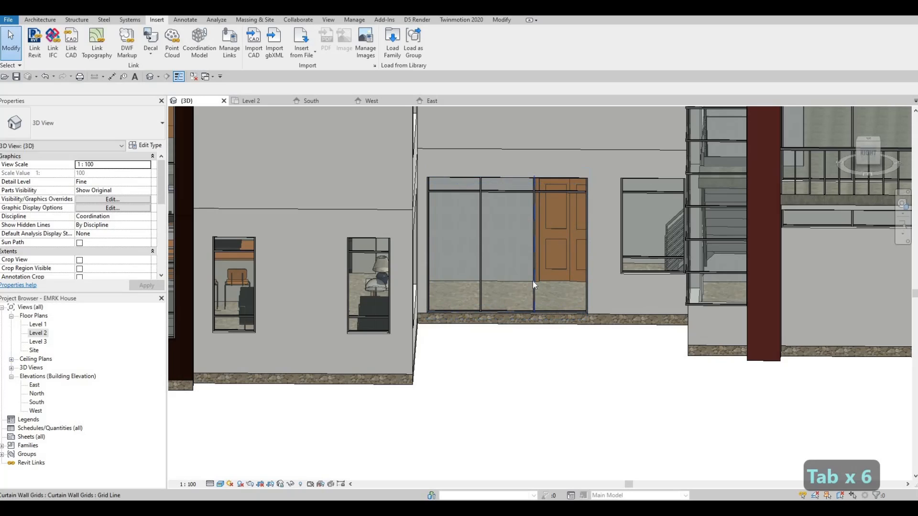
key(Tab)
key(Tab)
key(Tab)
key(Tab)
key(Tab)
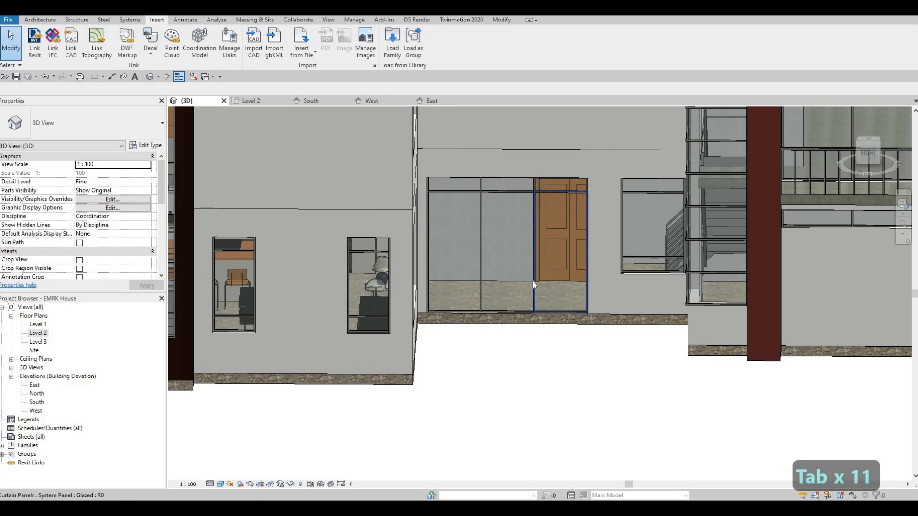
key(Tab)
key(Tab)
key(Tab)
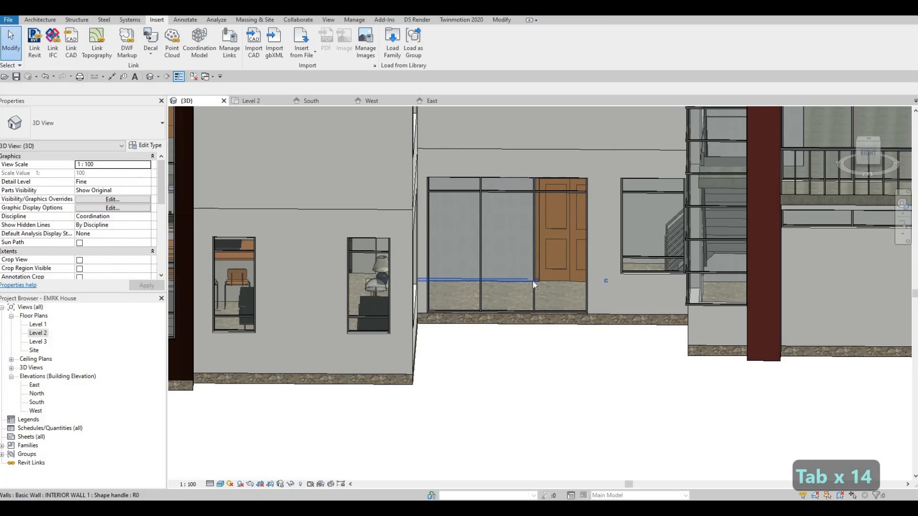
key(Tab)
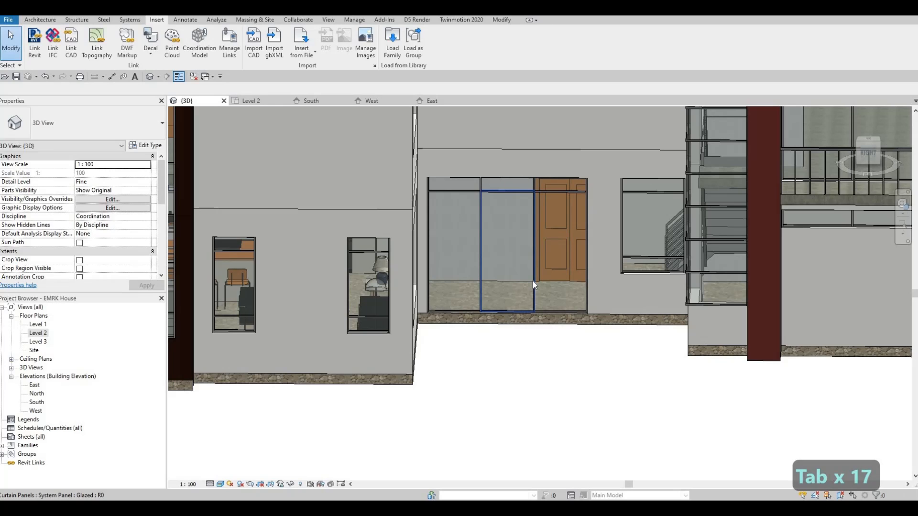
click(532, 280)
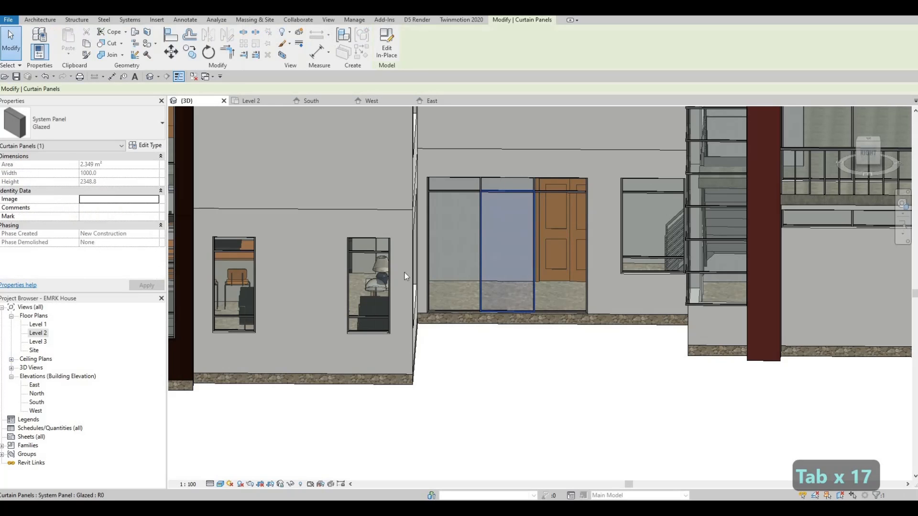
click(91, 122)
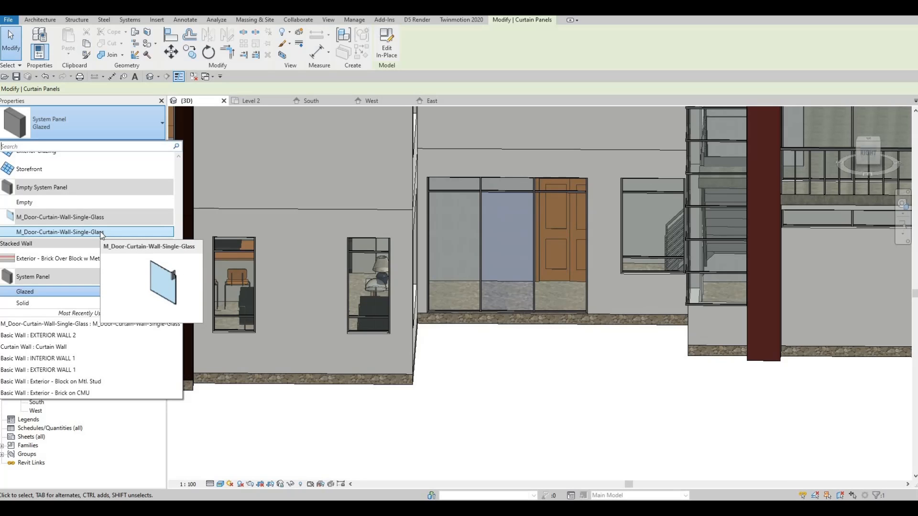
click(96, 233)
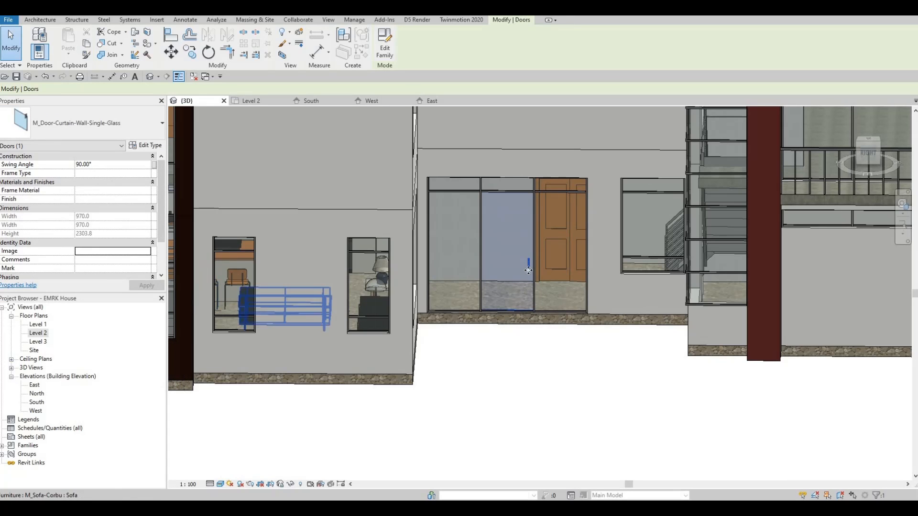
Examine the entrance door and the balcony curtain wall's panels in 3D for where a balcony door could go.
scroll(550, 307, down, 5)
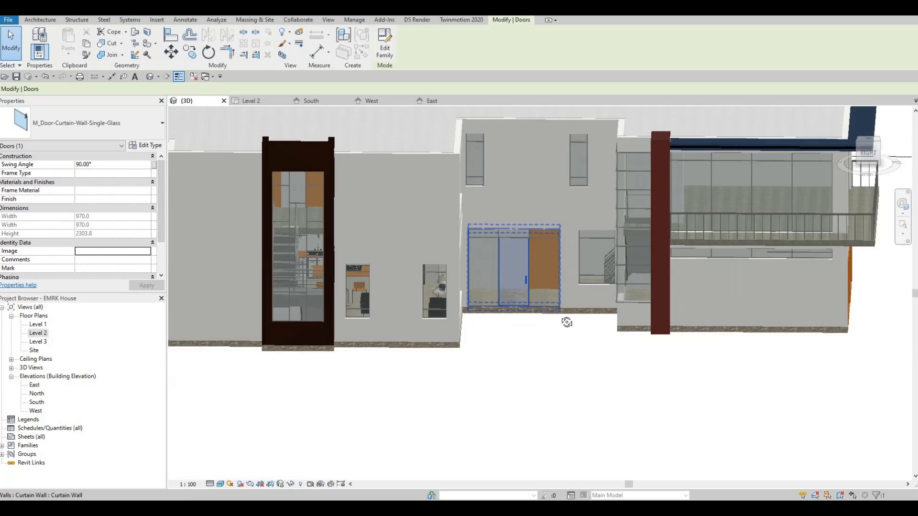
shift+middle_drag(565, 321, 510, 378)
scroll(550, 251, up, 3)
shift+middle_drag(735, 220, 682, 196)
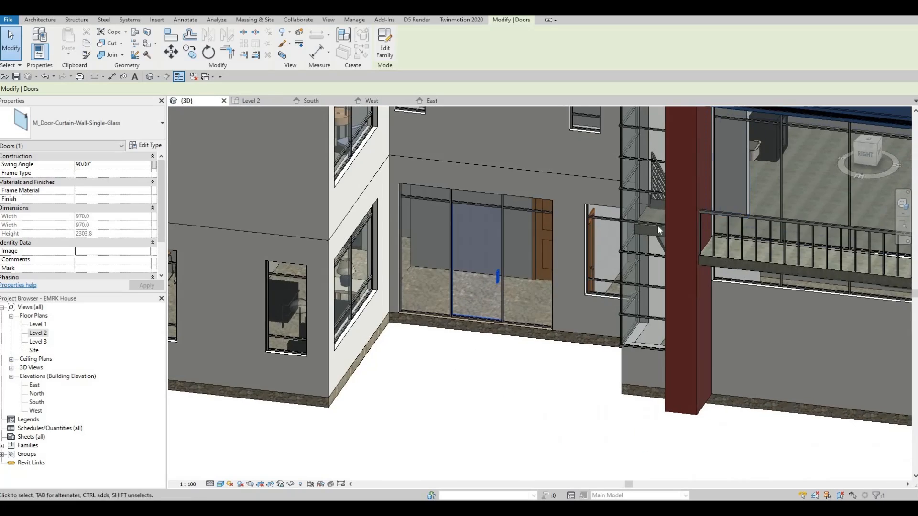
scroll(682, 196, up, 4)
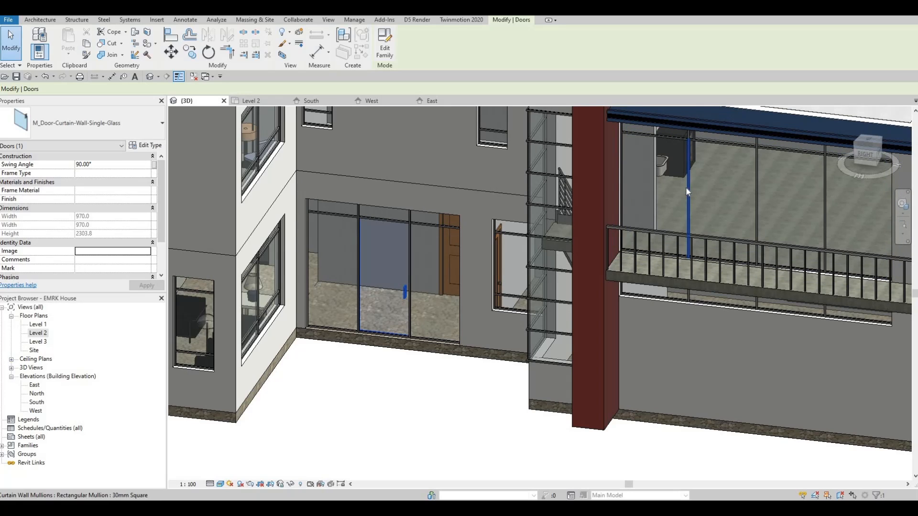
key(Tab)
key(Tab)
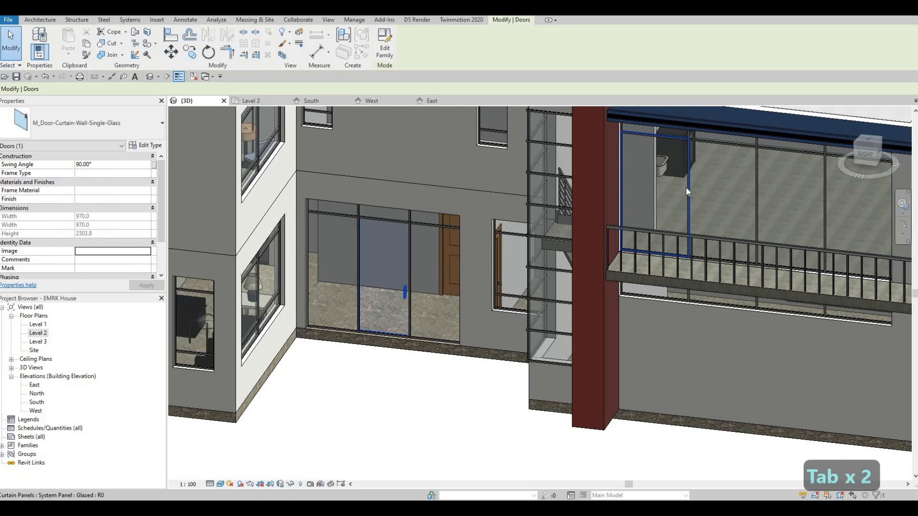
scroll(475, 273, down, 2)
middle_drag(475, 273, 336, 261)
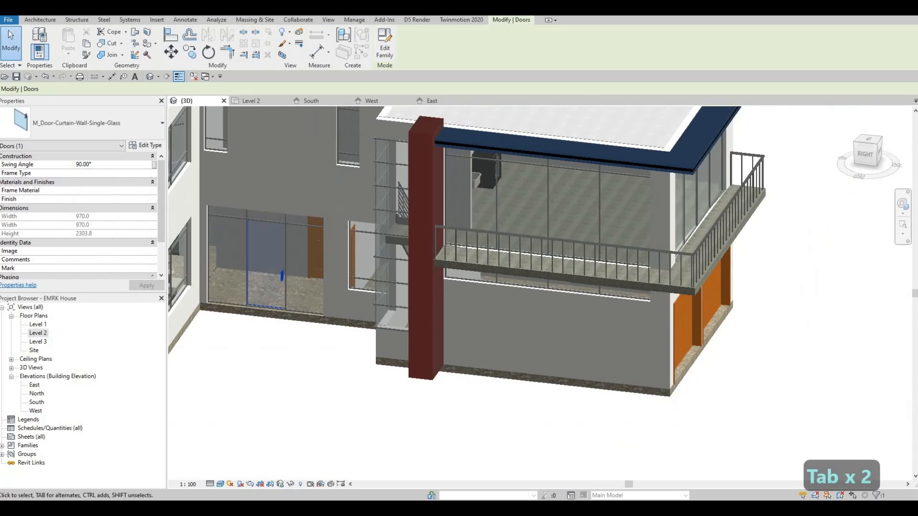
Check the Recreation Room's curtain walls and the surrounding balcony in the Level 2 floor plan.
double_click(38, 333)
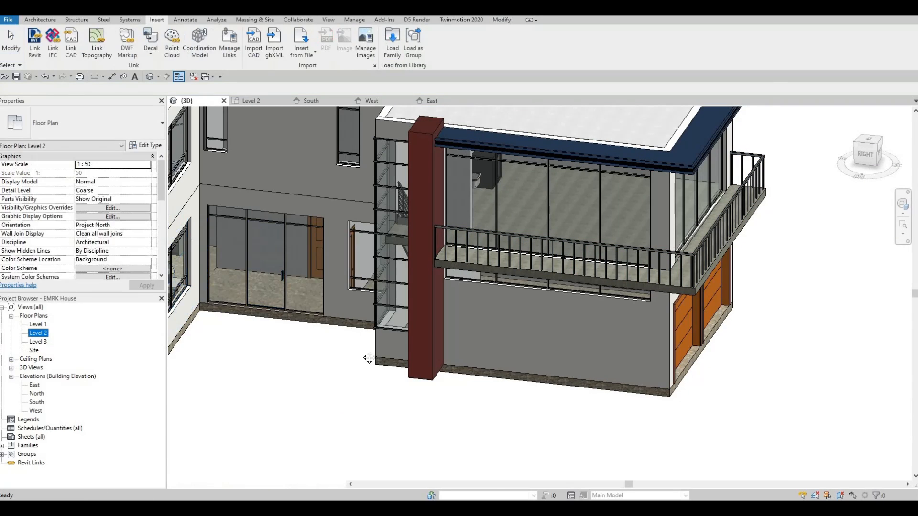
middle_drag(276, 269, 473, 387)
scroll(482, 373, down, 4)
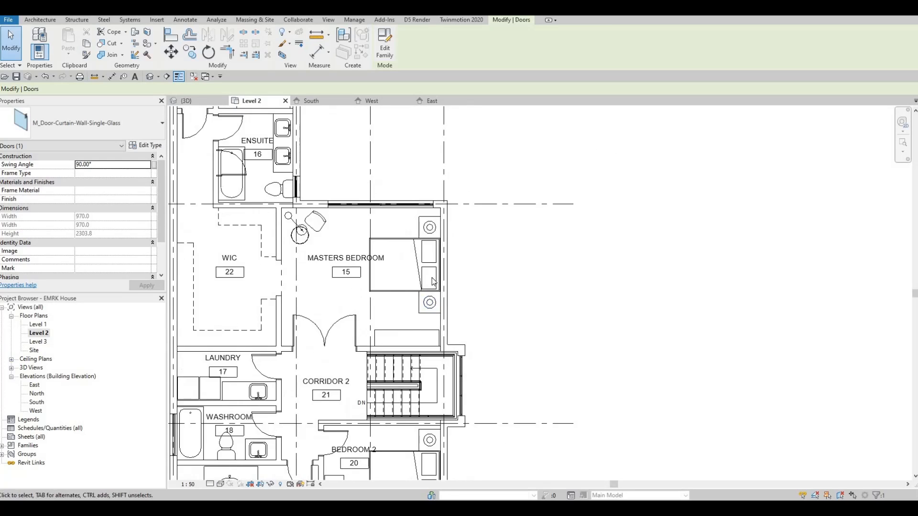
middle_drag(362, 254, 408, 387)
middle_drag(359, 125, 360, 197)
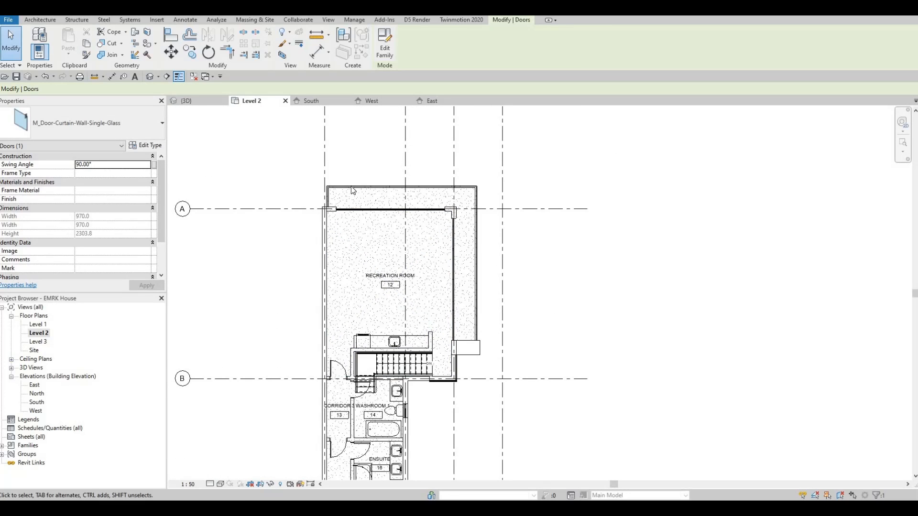
scroll(345, 192, up, 2)
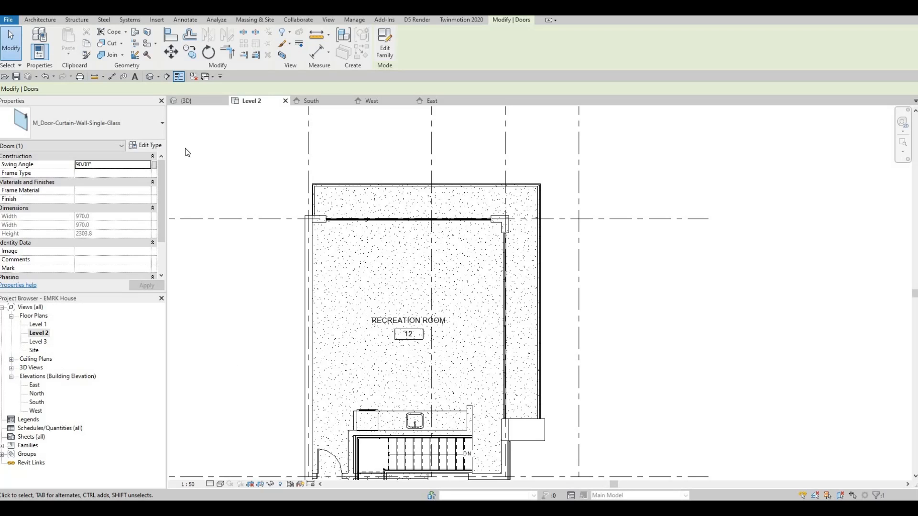
In 3D, replace the balcony curtain wall's glazed panel nearest the red column with the M_Door-Curtain-Wall-Single-Glass door type.
click(191, 100)
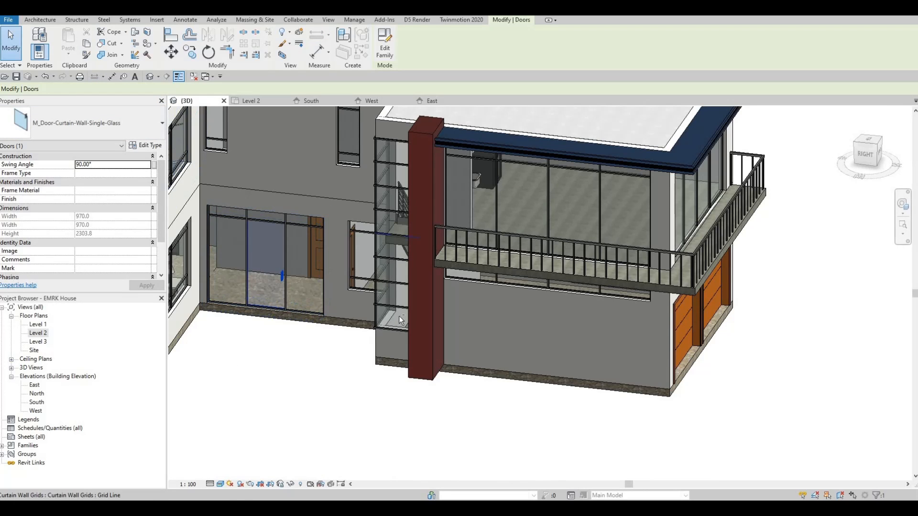
shift+middle_drag(355, 312, 378, 253)
scroll(379, 252, up, 2)
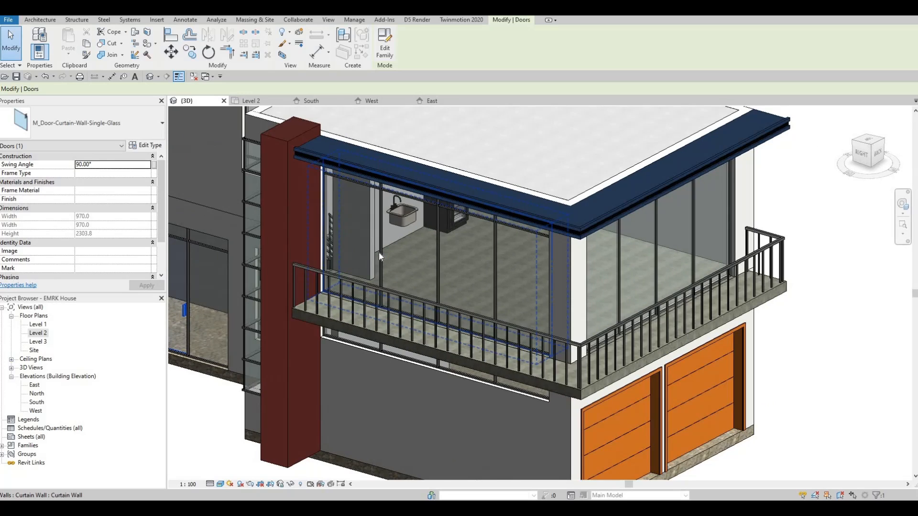
key(Tab)
key(Tab)
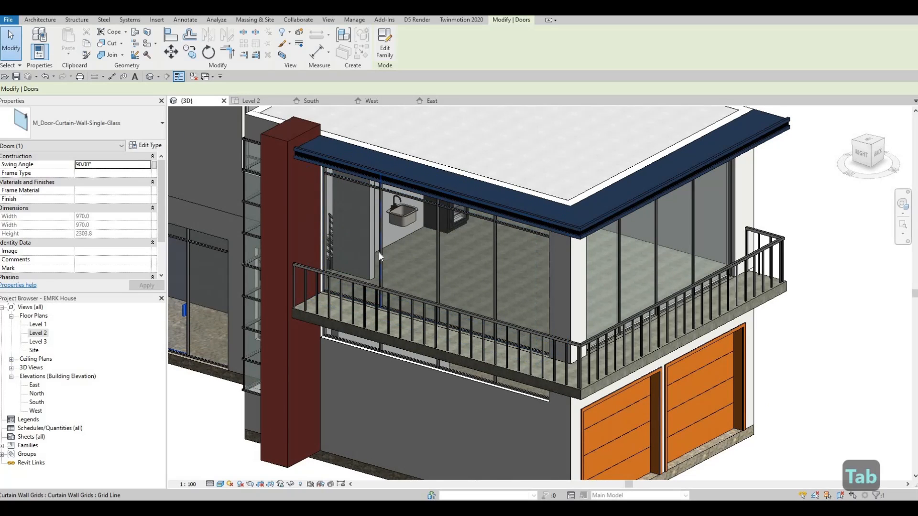
click(379, 252)
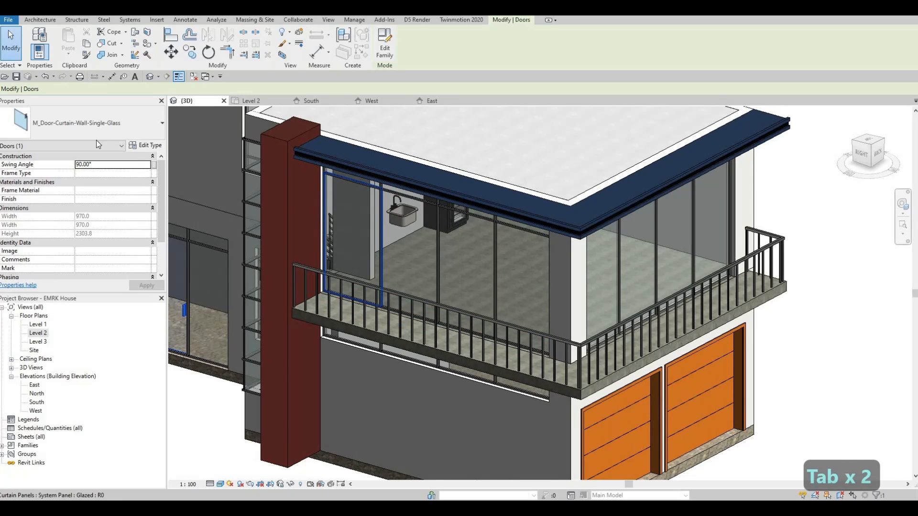
click(90, 122)
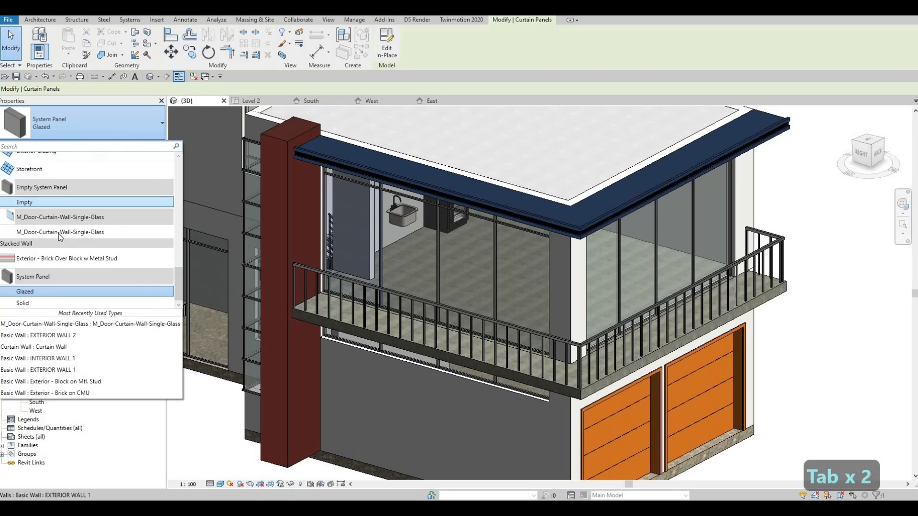
click(59, 232)
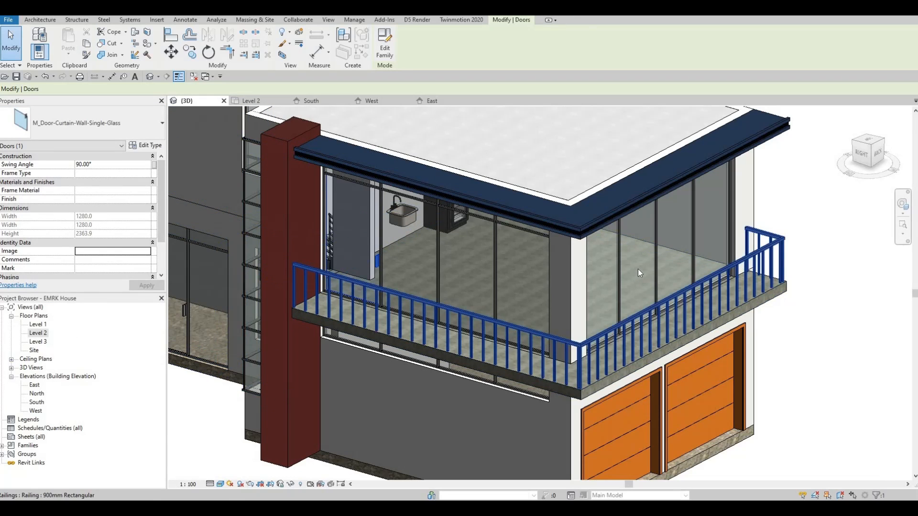
Change the far end glazed panel above the garage doors to M_Door-Curtain-Wall-Single-Glass and open the Level 2 floor plan.
middle_drag(638, 269, 531, 268)
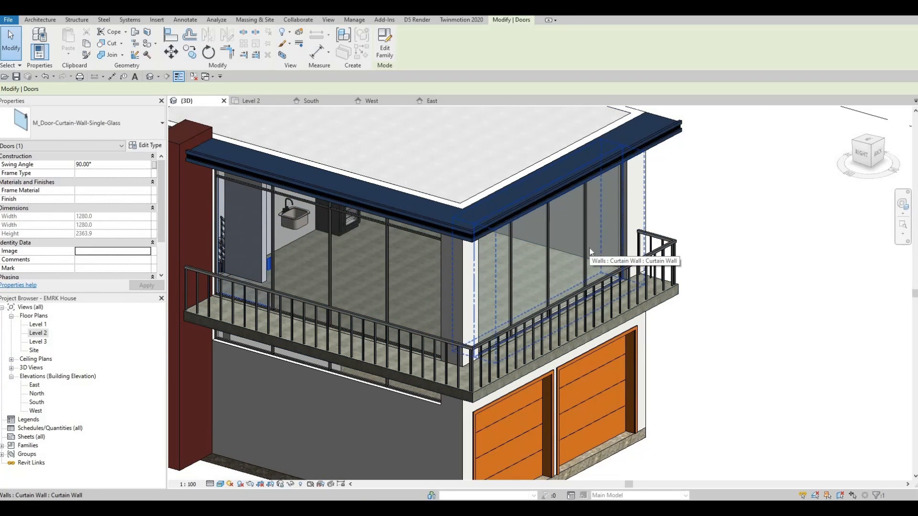
key(Tab)
key(Tab)
key(Tab)
key(Tab)
key(Tab)
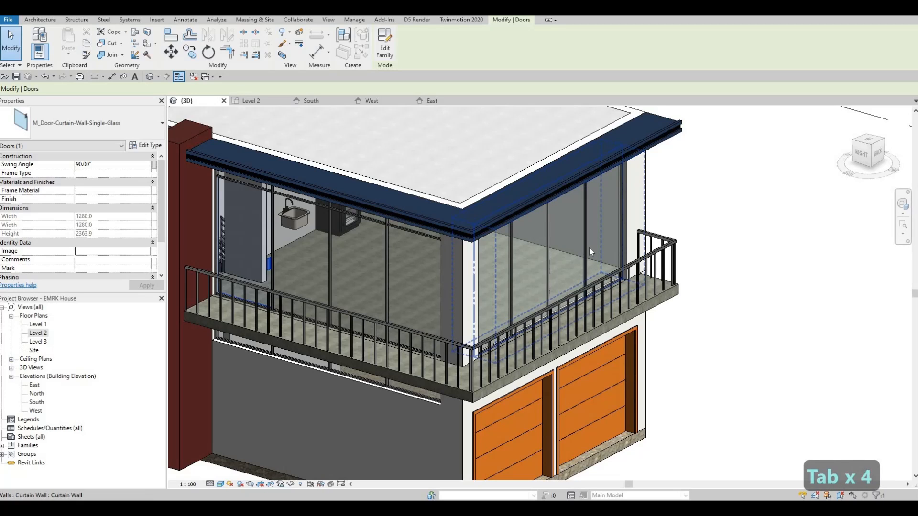
key(Tab)
key(Tab)
click(619, 232)
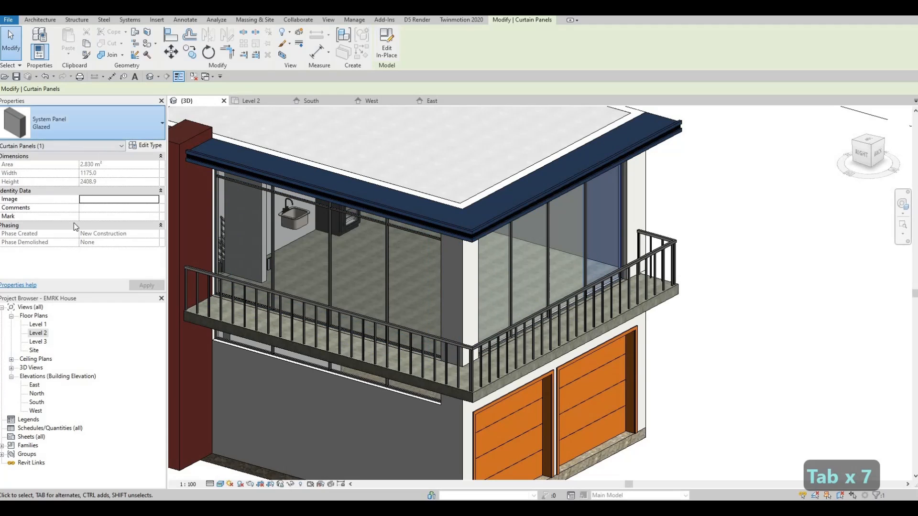
click(91, 126)
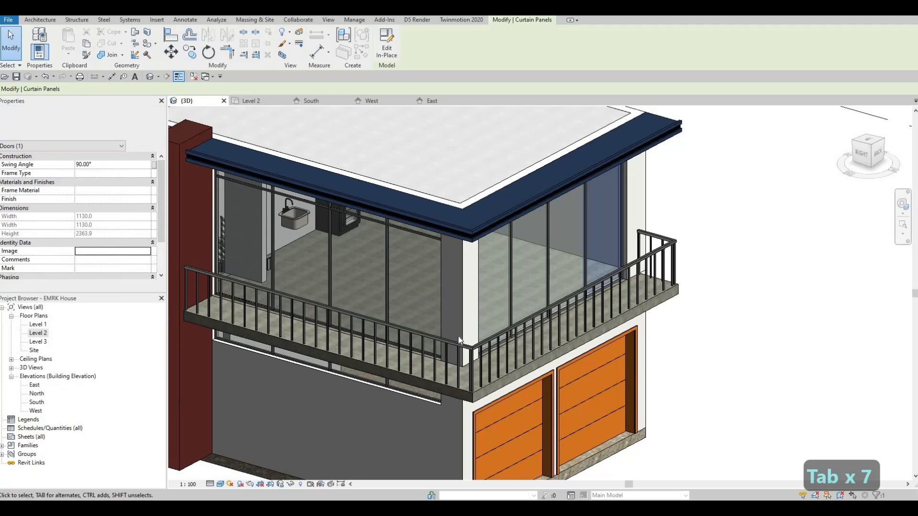
double_click(42, 334)
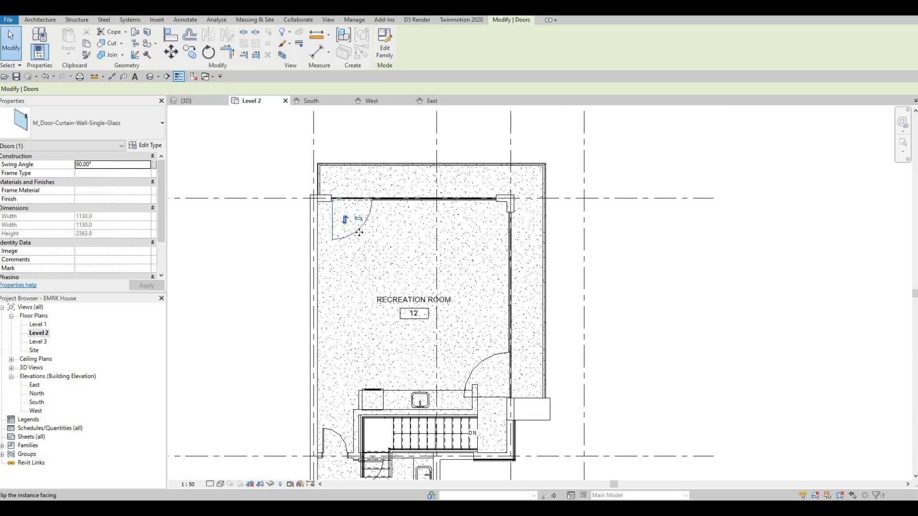
Flip both curtain wall doors of the Level 2 Recreation Room so they swing outward onto the balcony.
middle_drag(489, 359, 463, 302)
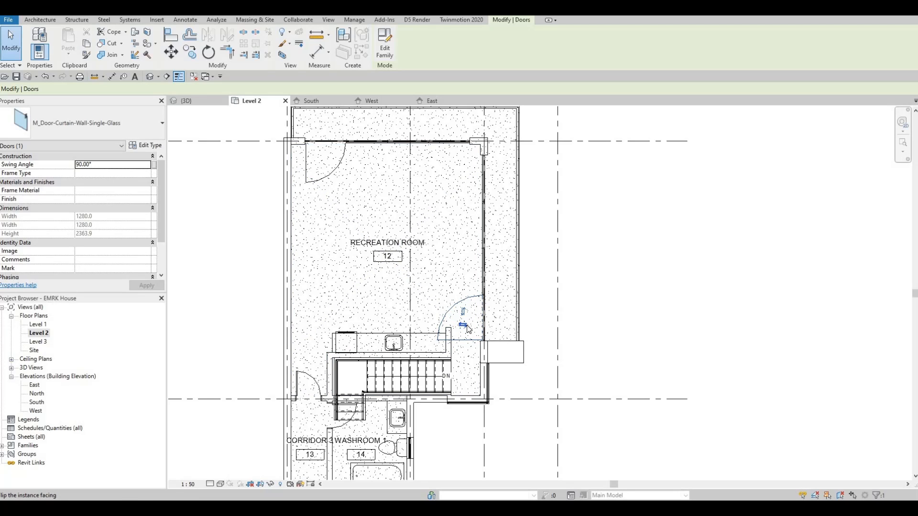
click(466, 326)
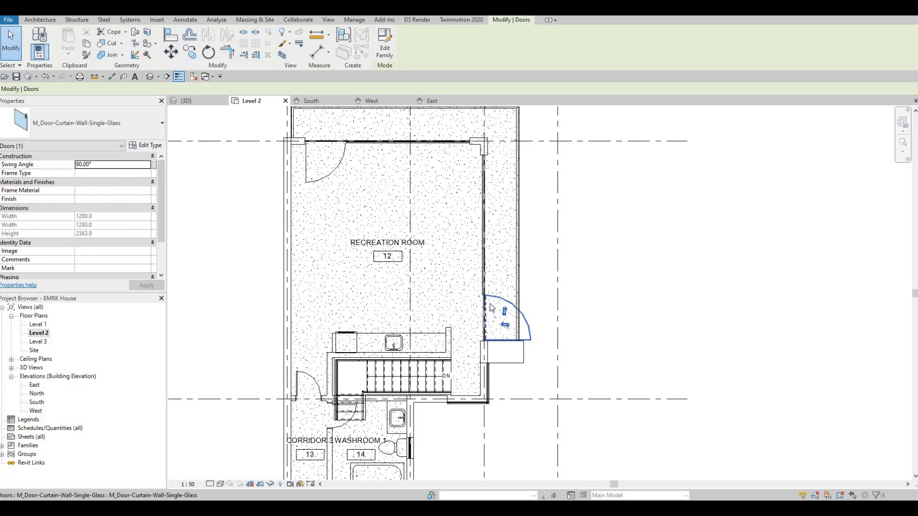
middle_drag(325, 181, 347, 261)
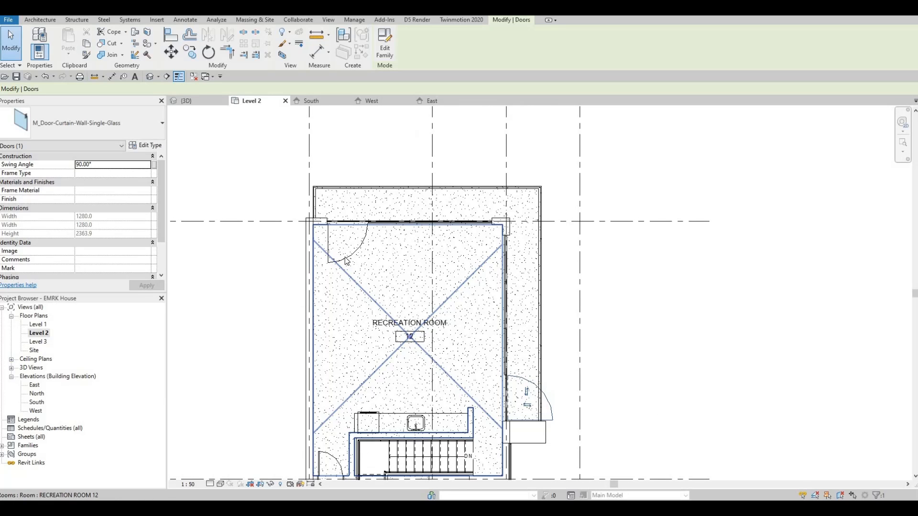
click(341, 243)
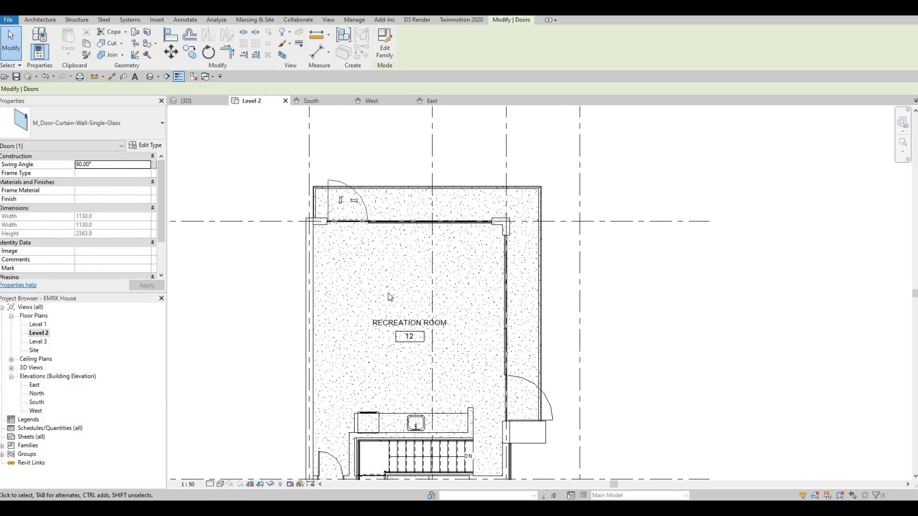
middle_drag(365, 242, 281, 201)
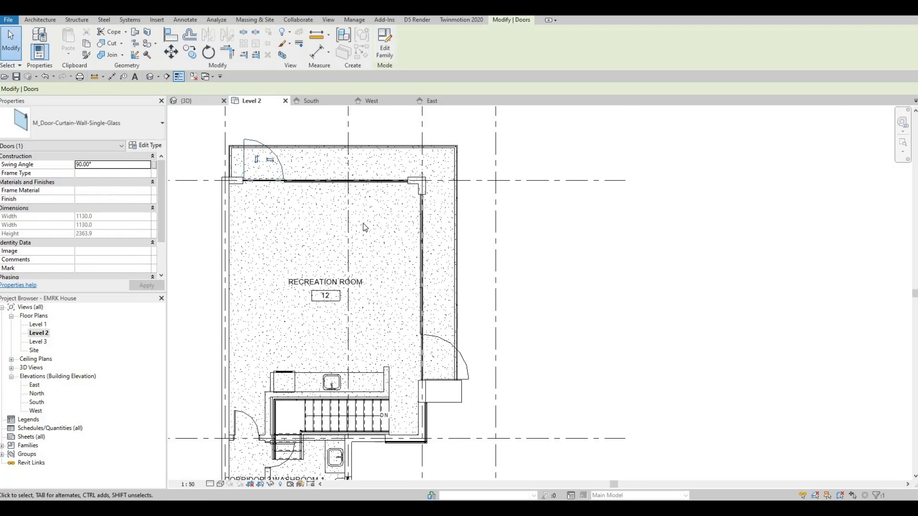
Check the ground-floor entrance in 3D and open the Level 1 floor plan at the Corridor's curtain wall.
key(ctrl+Tab)
key(Escape)
shift+middle_drag(414, 284, 640, 257)
scroll(649, 253, up, 3)
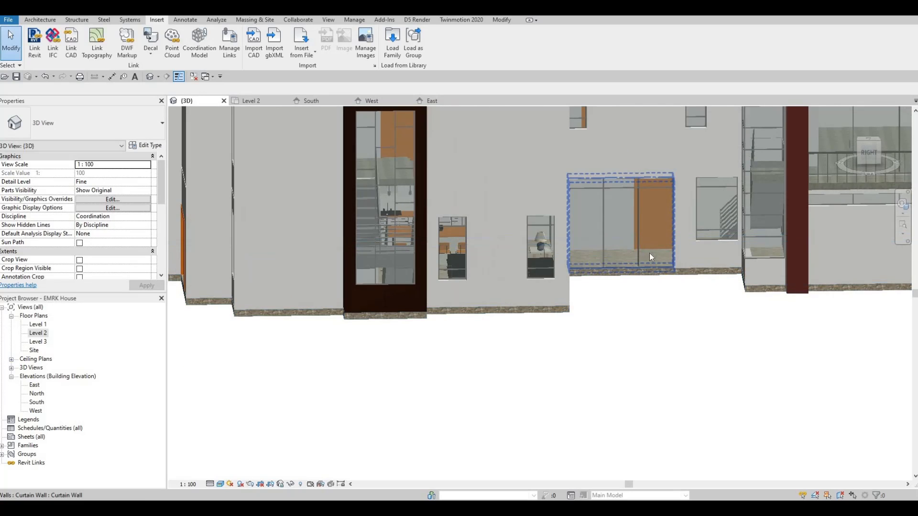
middle_drag(589, 228, 457, 229)
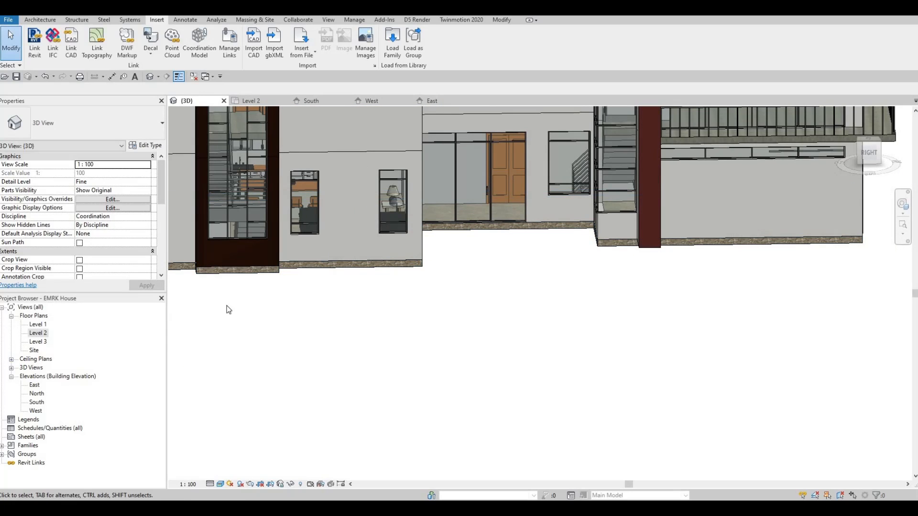
double_click(38, 325)
middle_drag(505, 282, 434, 282)
scroll(474, 273, up, 2)
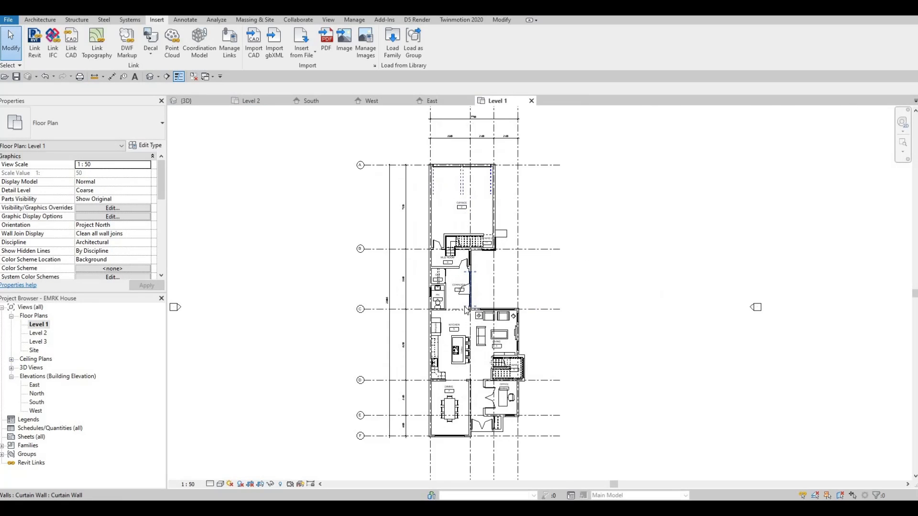
scroll(471, 282, up, 5)
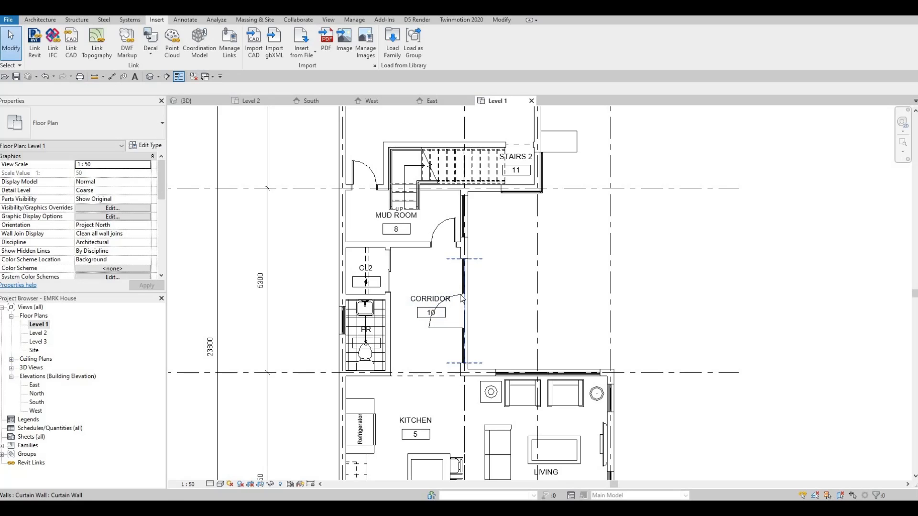
Flip the Corridor's single-glass curtain wall door so it swings outward.
click(449, 319)
scroll(450, 341, up, 2)
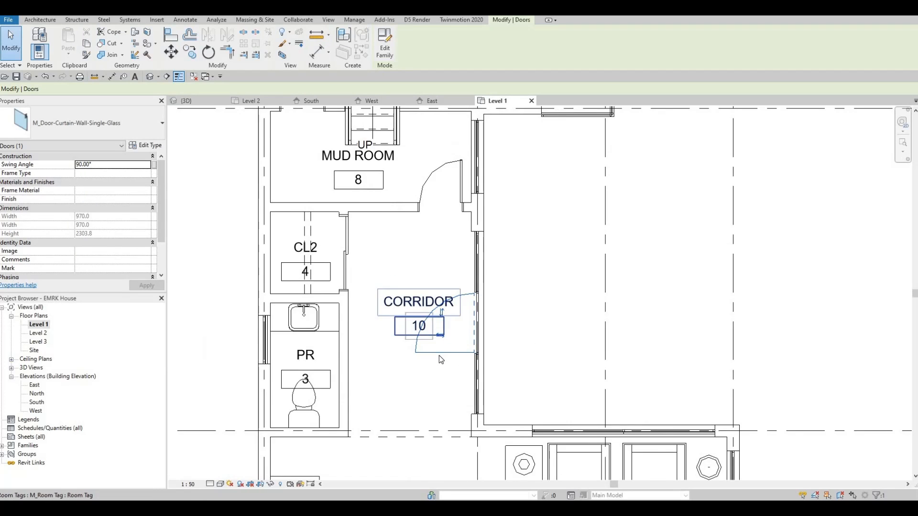
scroll(441, 360, up, 2)
key(space)
scroll(469, 363, down, 3)
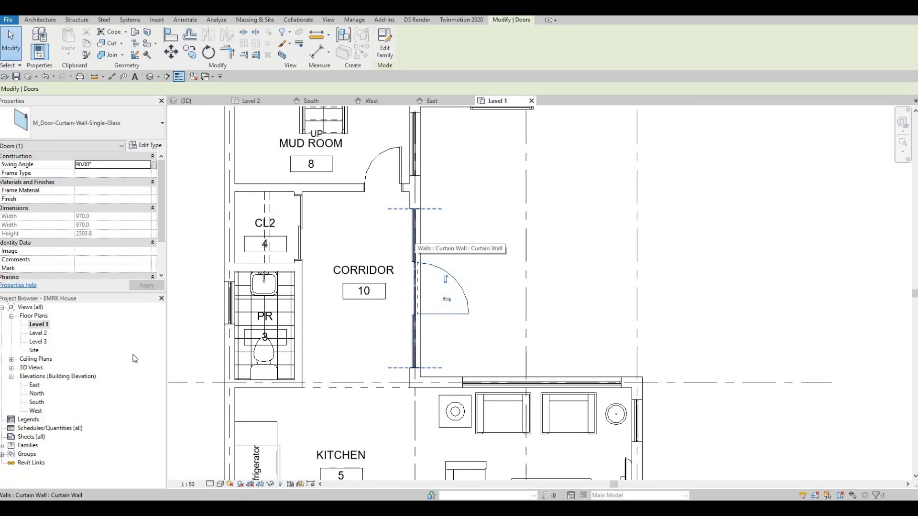
In 3D, replace the glazed panel on the handle side of the ground-floor entrance door with M_Door-Curtain-Wall-Single-Glass.
click(194, 102)
shift+middle_drag(391, 260, 483, 205)
key(Tab)
key(Tab)
key(Tab)
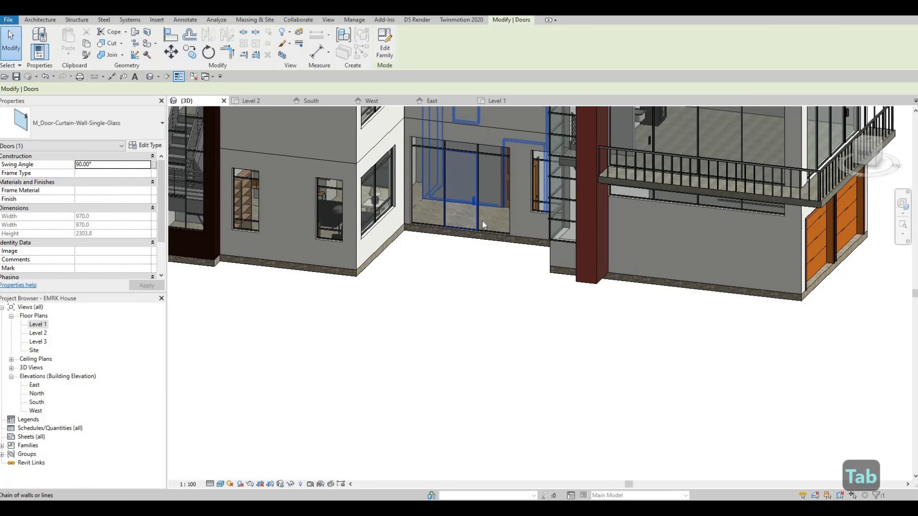
key(Tab)
key(Tab)
key(Tab)
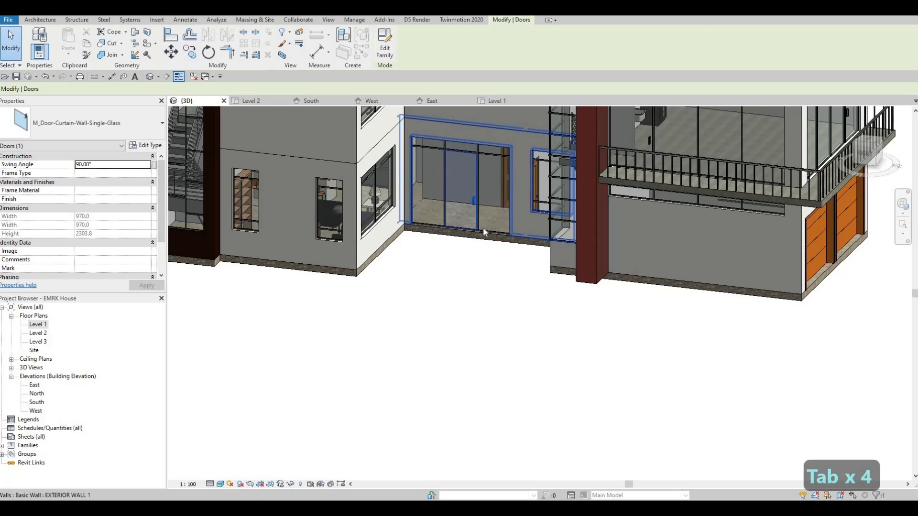
key(Tab)
click(483, 227)
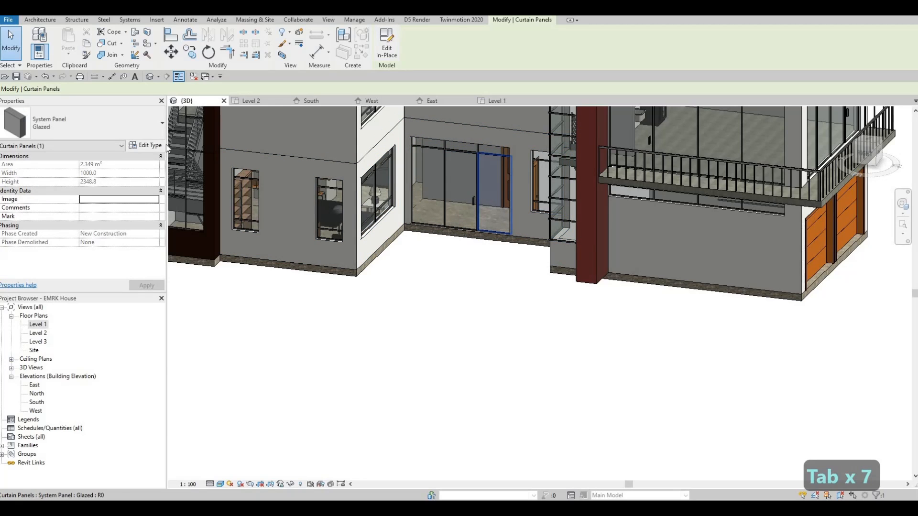
click(81, 123)
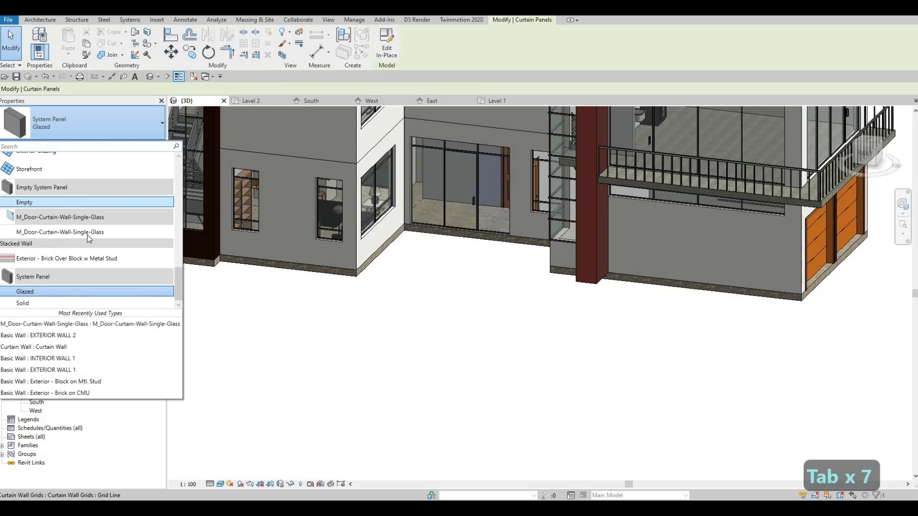
click(71, 234)
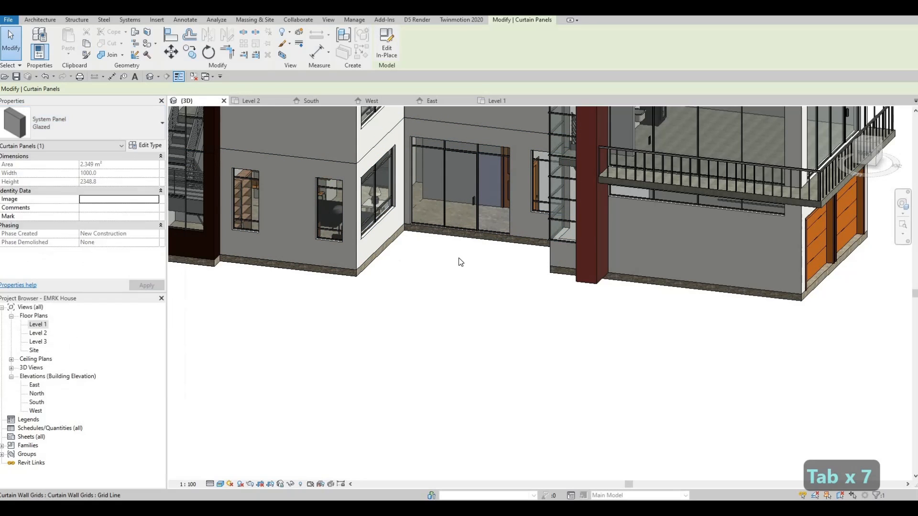
In the Level 1 floor plan, dismiss the save reminder and flip the second Corridor entrance door to swing outward.
double_click(38, 325)
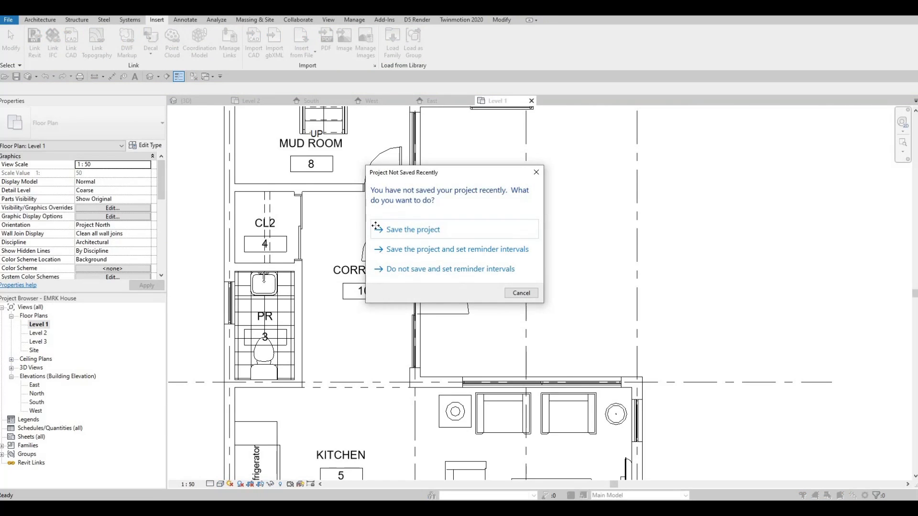
key(Escape)
scroll(382, 235, up, 2)
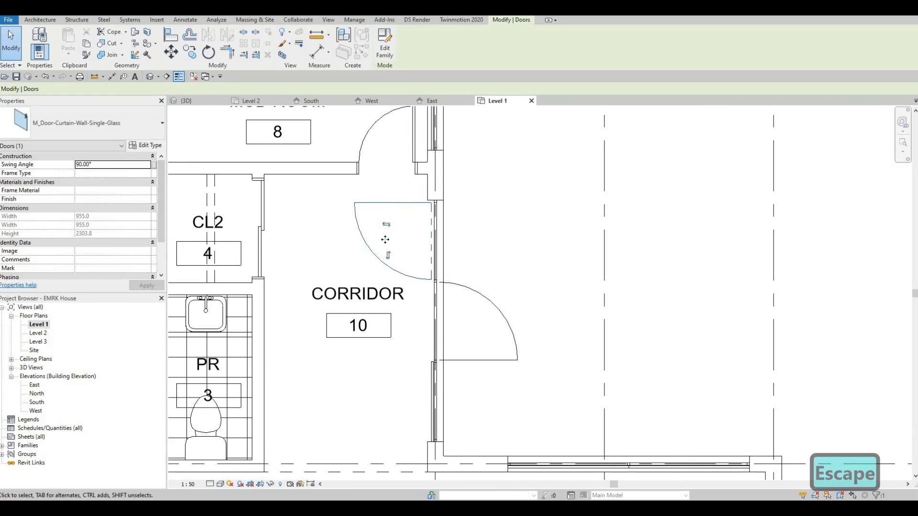
key(space)
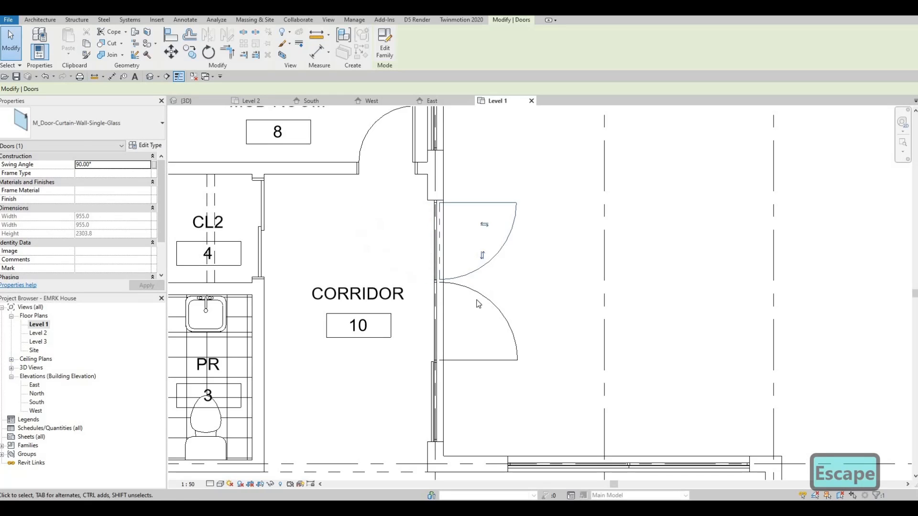
key(Escape)
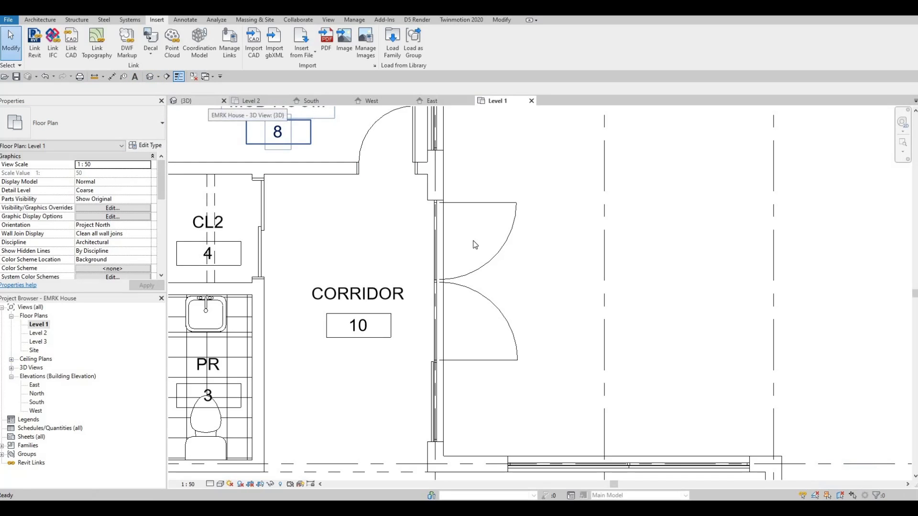
Compare the entrance doors' handles in 3D by switching the detail level to Coarse and back to Fine.
scroll(483, 218, down, 1)
shift+middle_drag(479, 217, 519, 213)
scroll(478, 217, up, 2)
scroll(476, 215, up, 2)
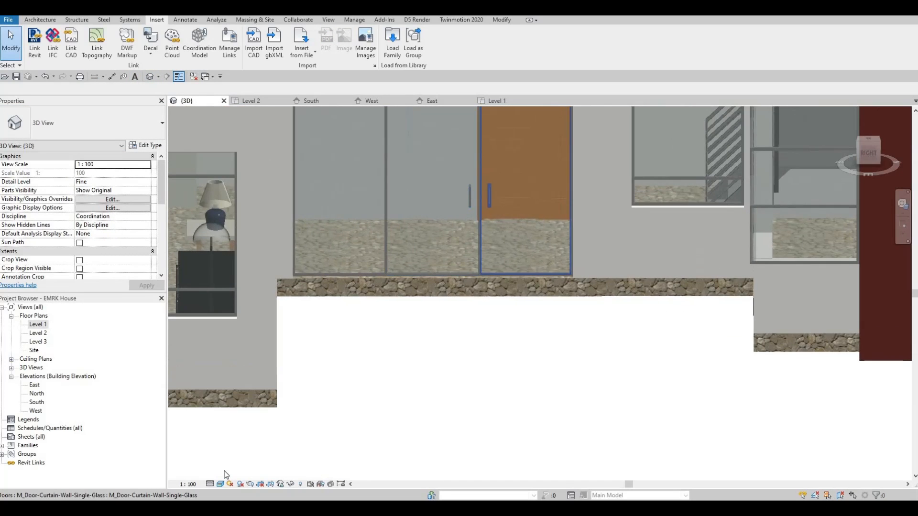
click(210, 484)
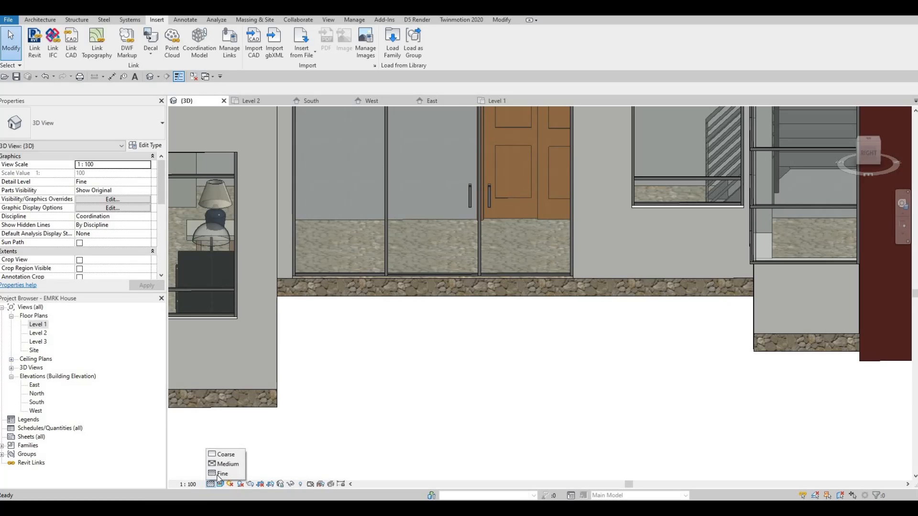
click(217, 475)
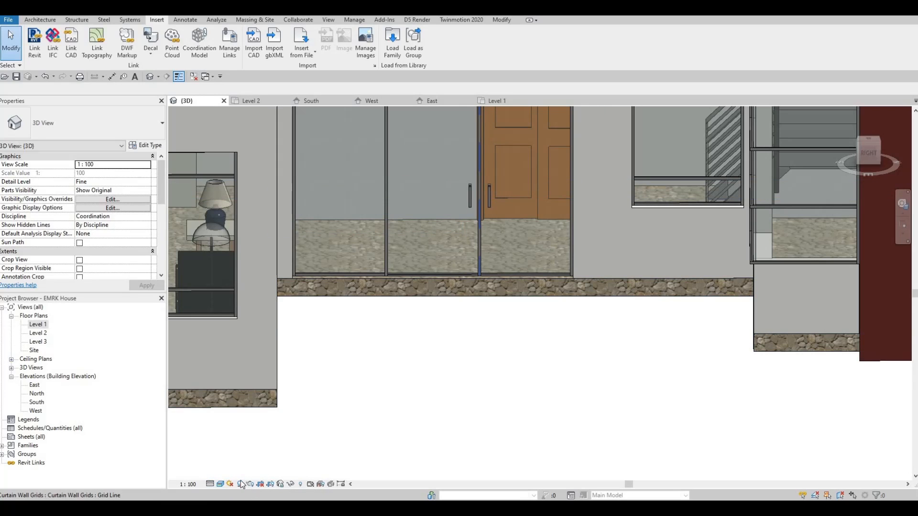
click(210, 484)
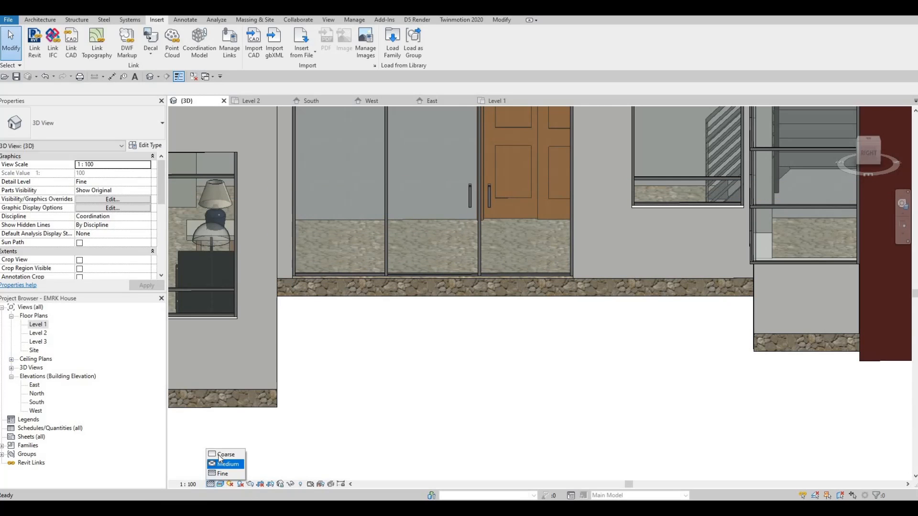
click(217, 455)
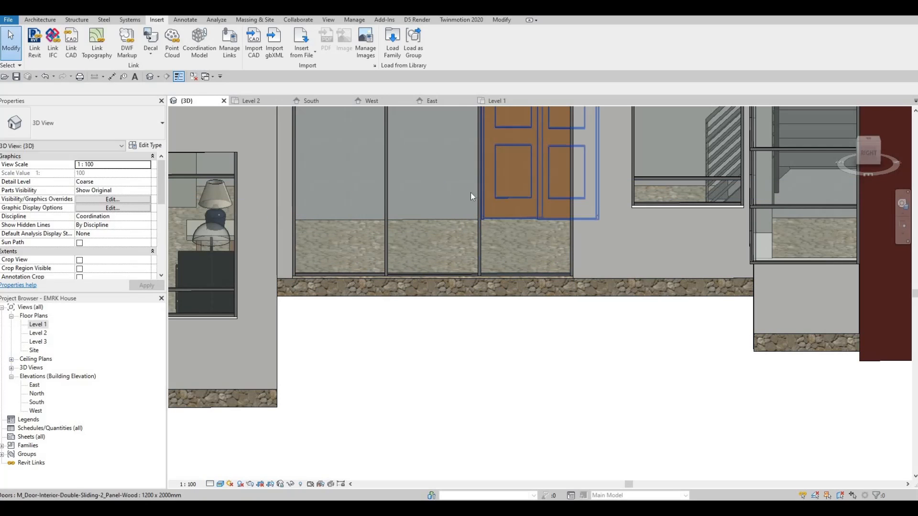
click(220, 484)
click(210, 484)
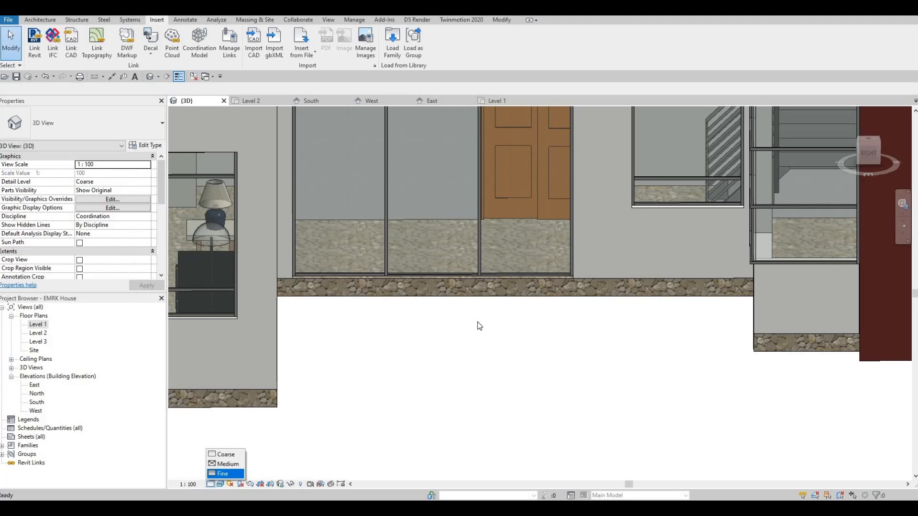
Examine the whole house exterior in 3D from its front and right sides.
scroll(480, 326, down, 5)
shift+middle_drag(485, 387, 608, 350)
key(Escape)
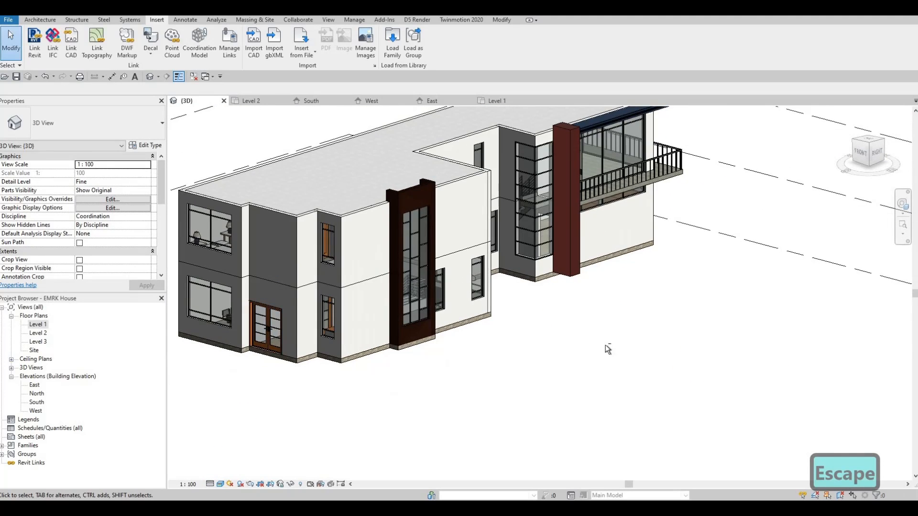
scroll(519, 335, up, 2)
shift+middle_drag(519, 351, 549, 355)
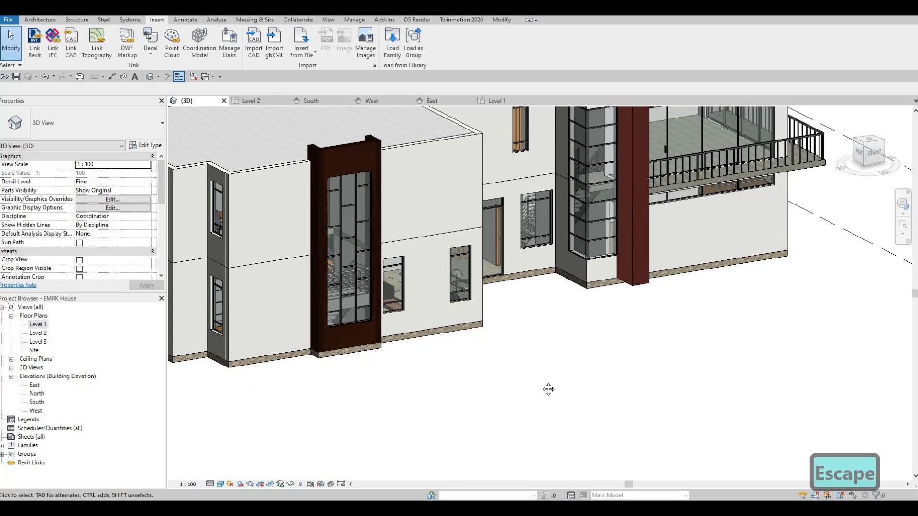
scroll(548, 390, down, 5)
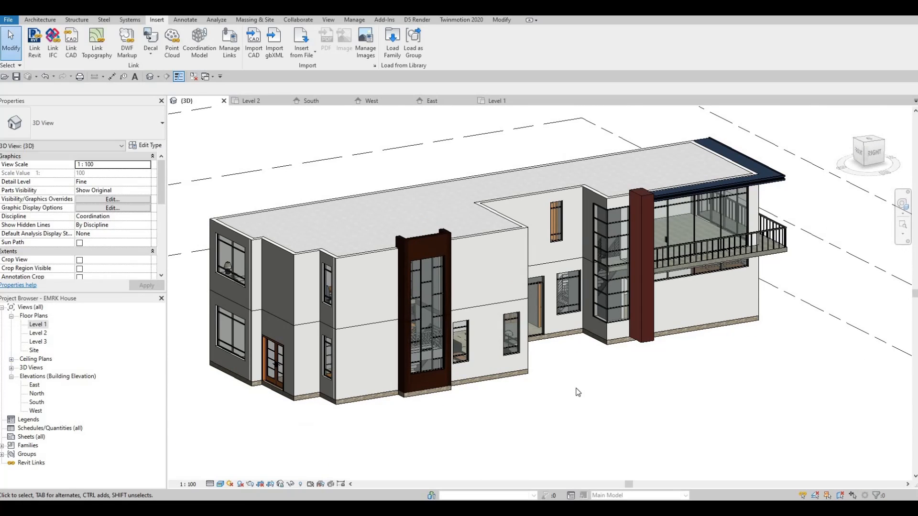